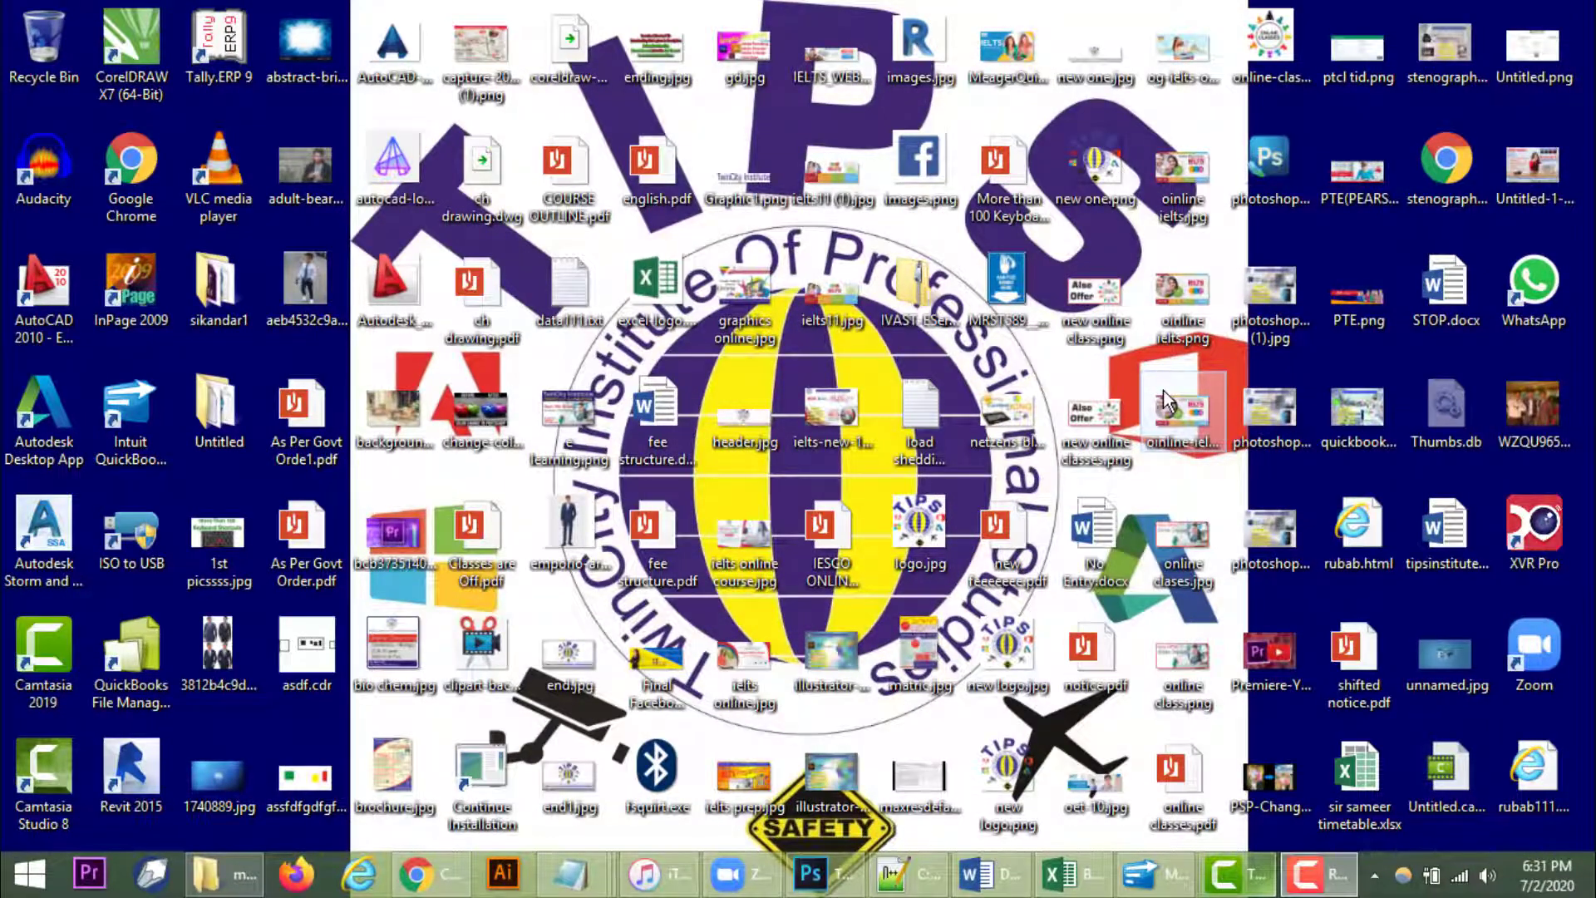
- Launch Excel and create a blank workbook
key("super+r")
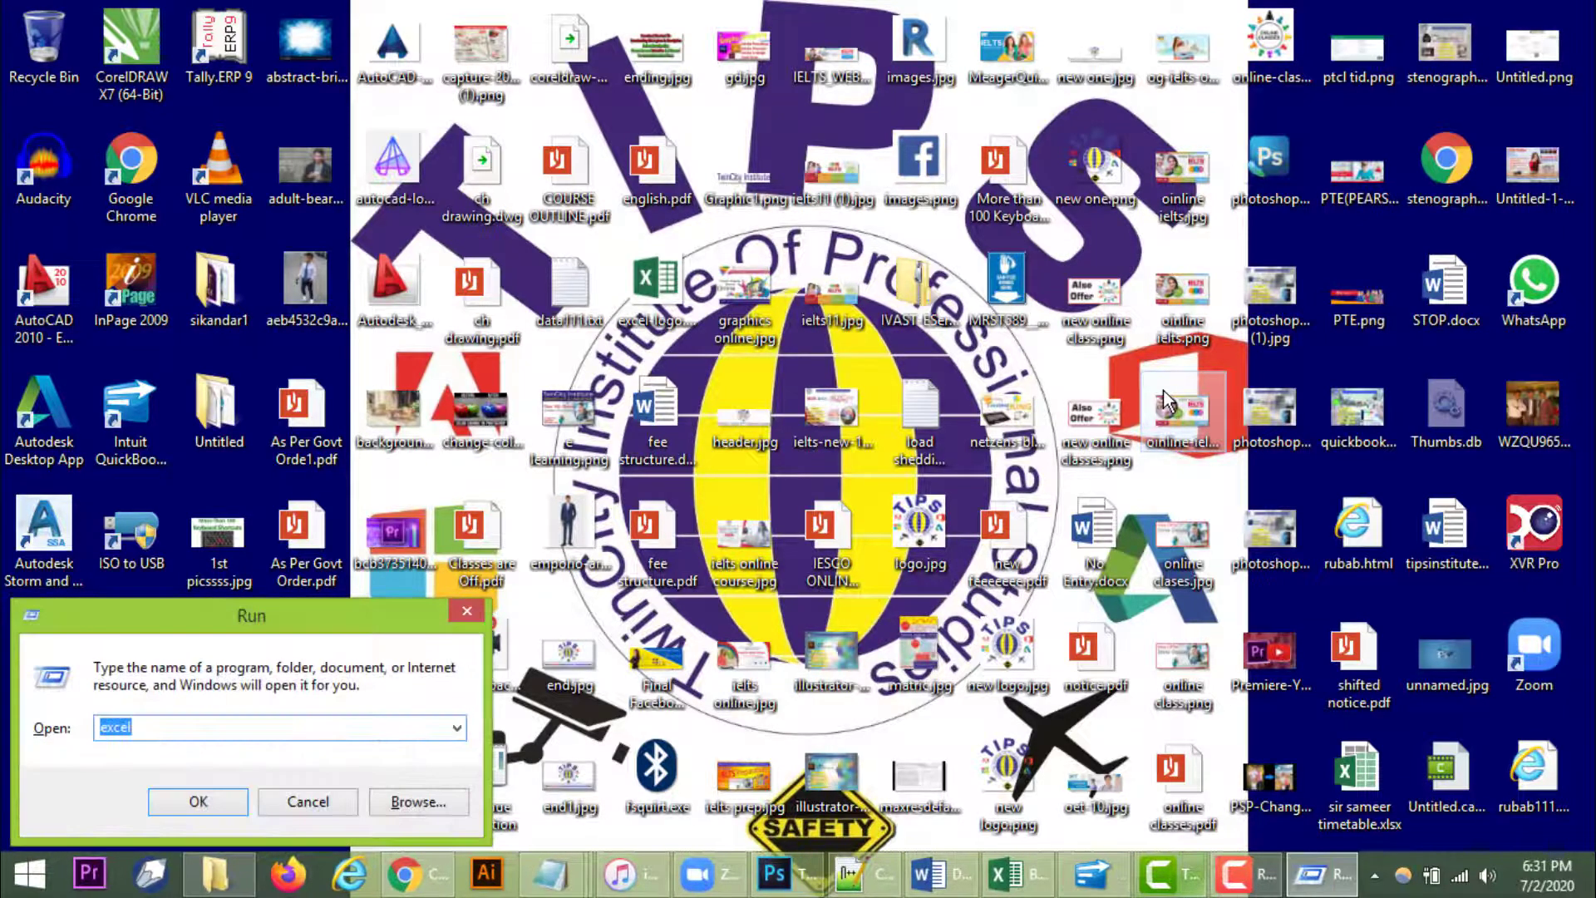
type("e")
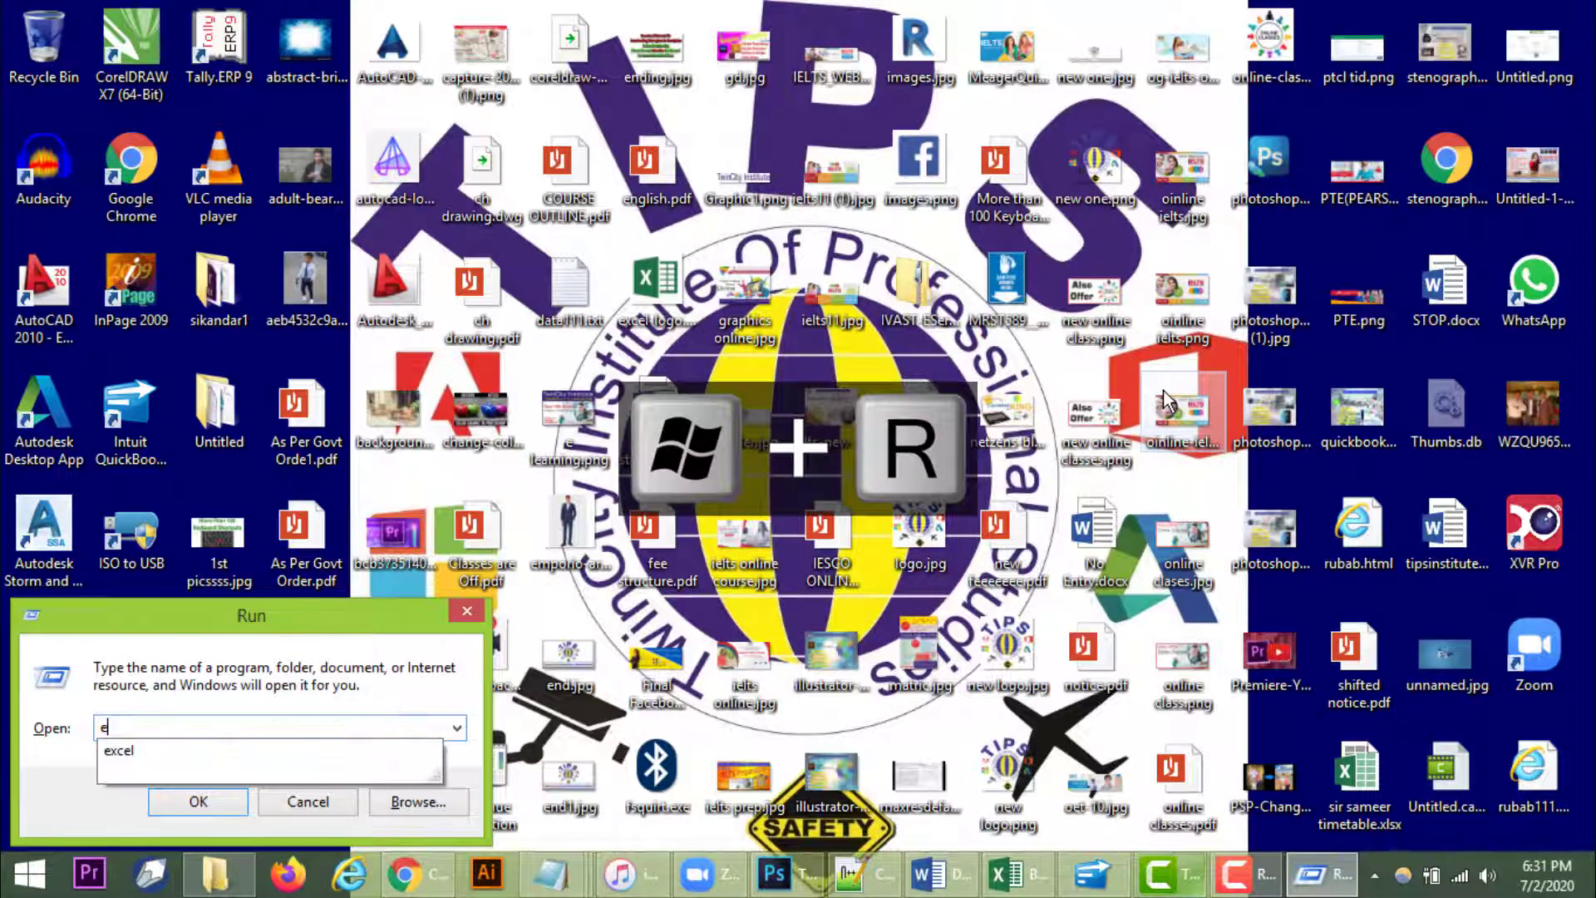
type("xcel")
key("Return")
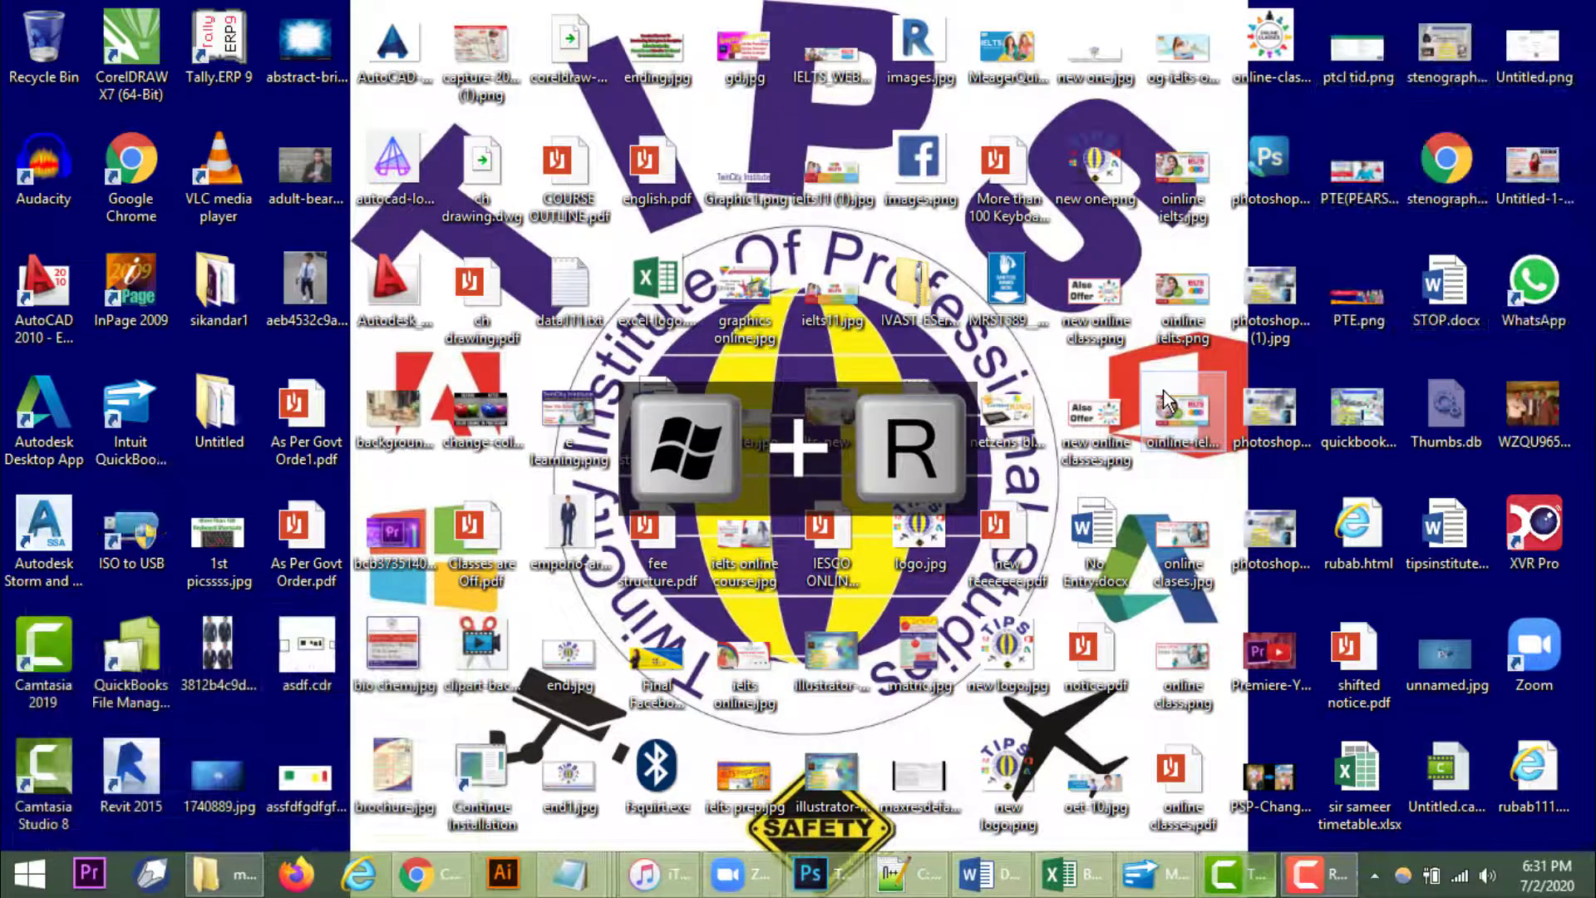
left_click(756, 200)
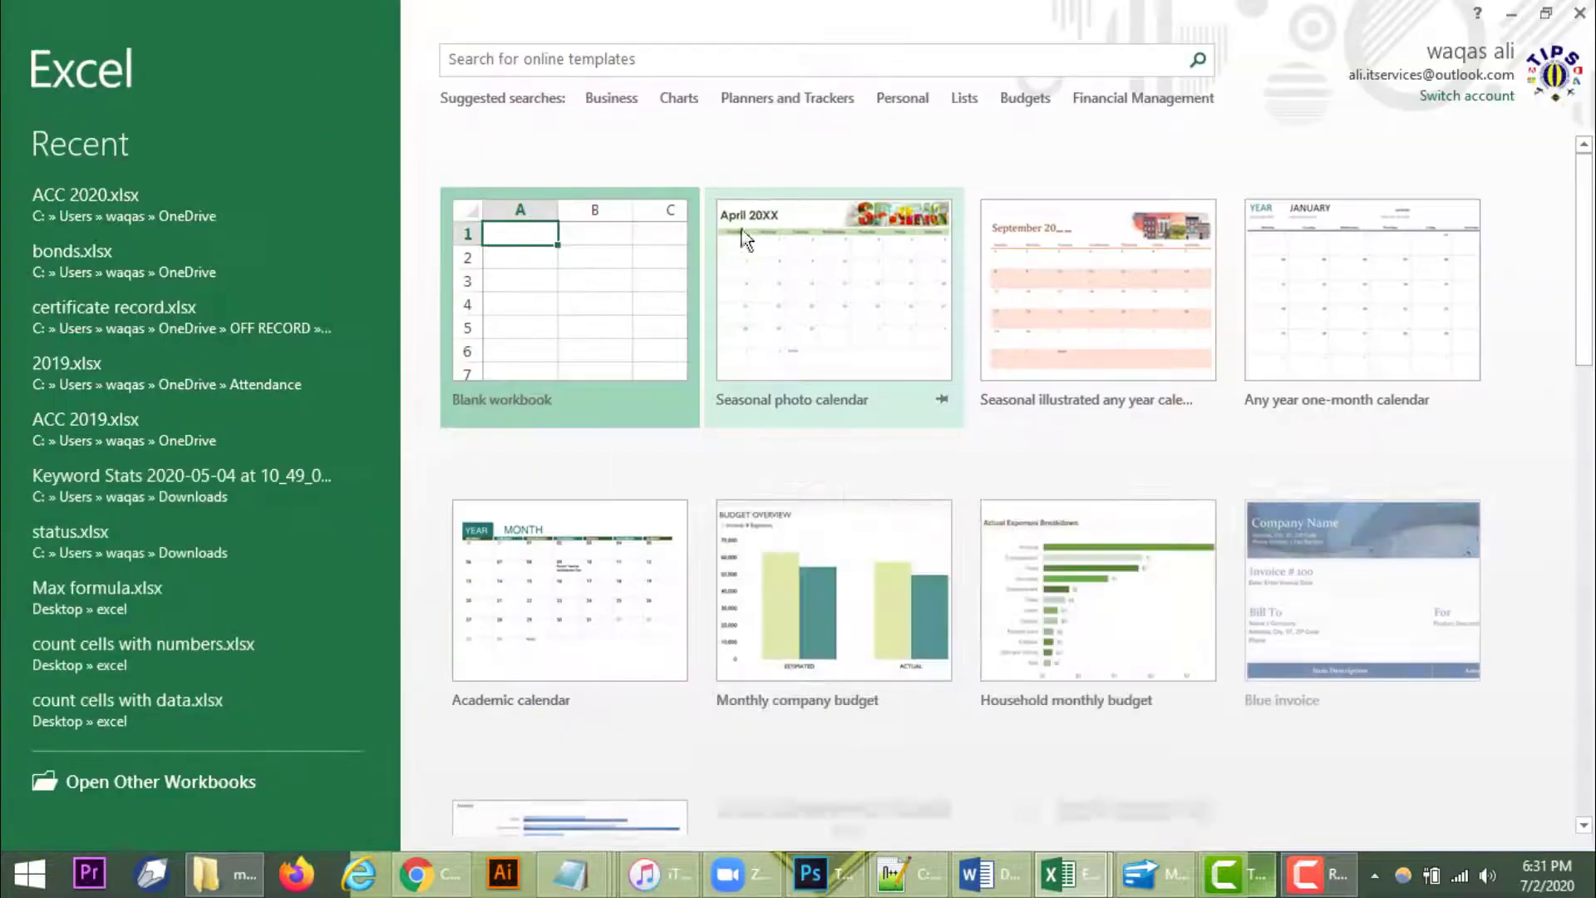
left_click(567, 356)
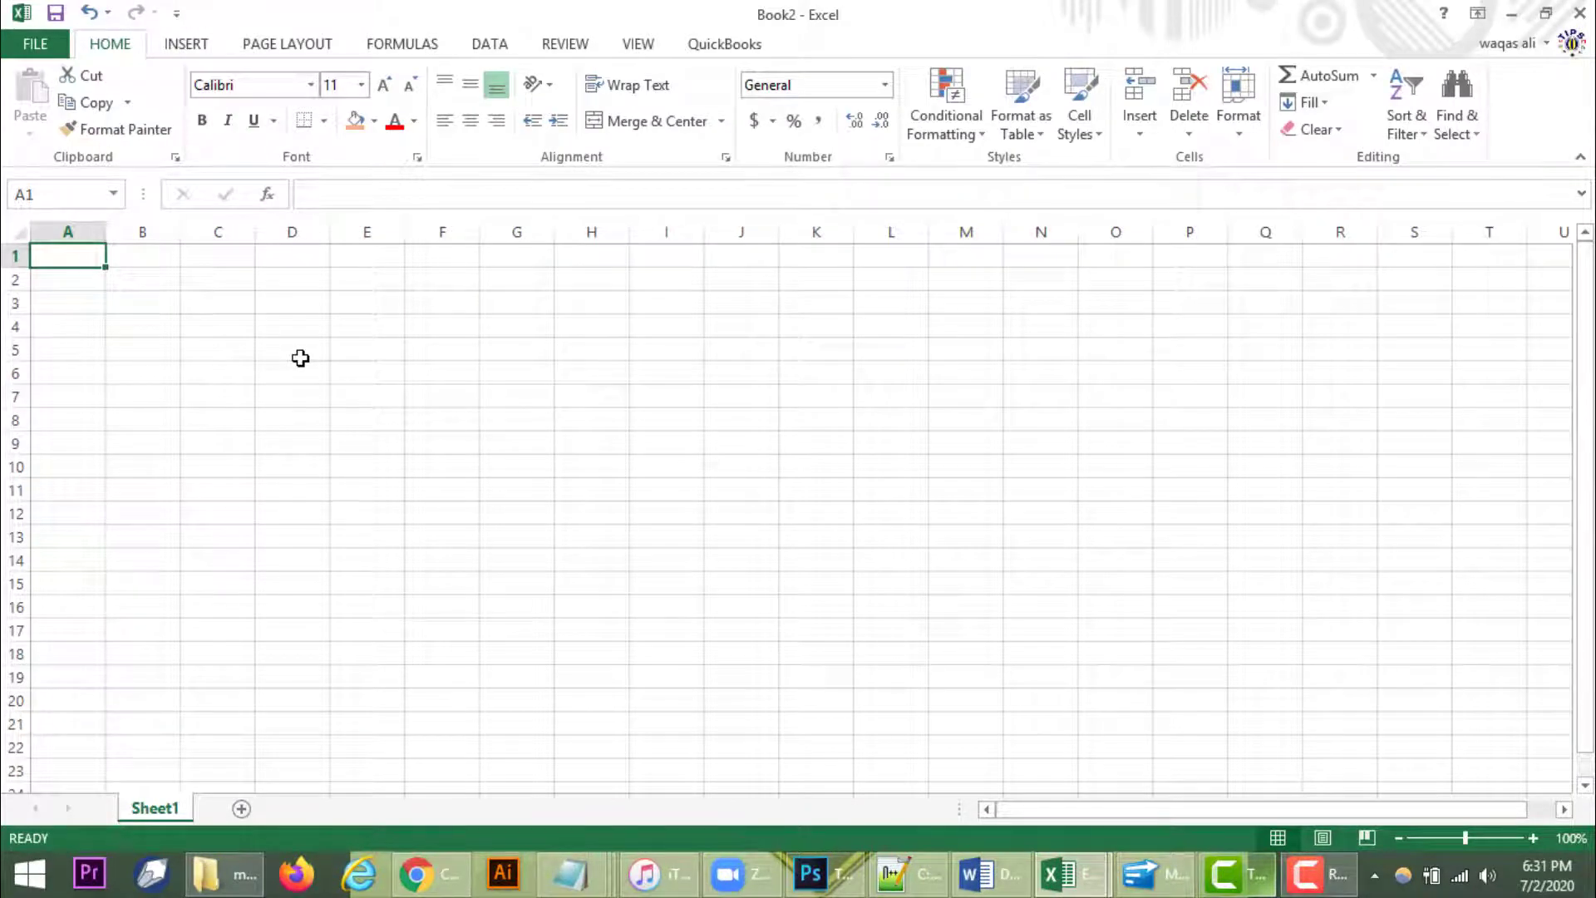
- Enter the column headings S.NO, Product and Company in cells C4, D4 and E4
left_click(209, 327)
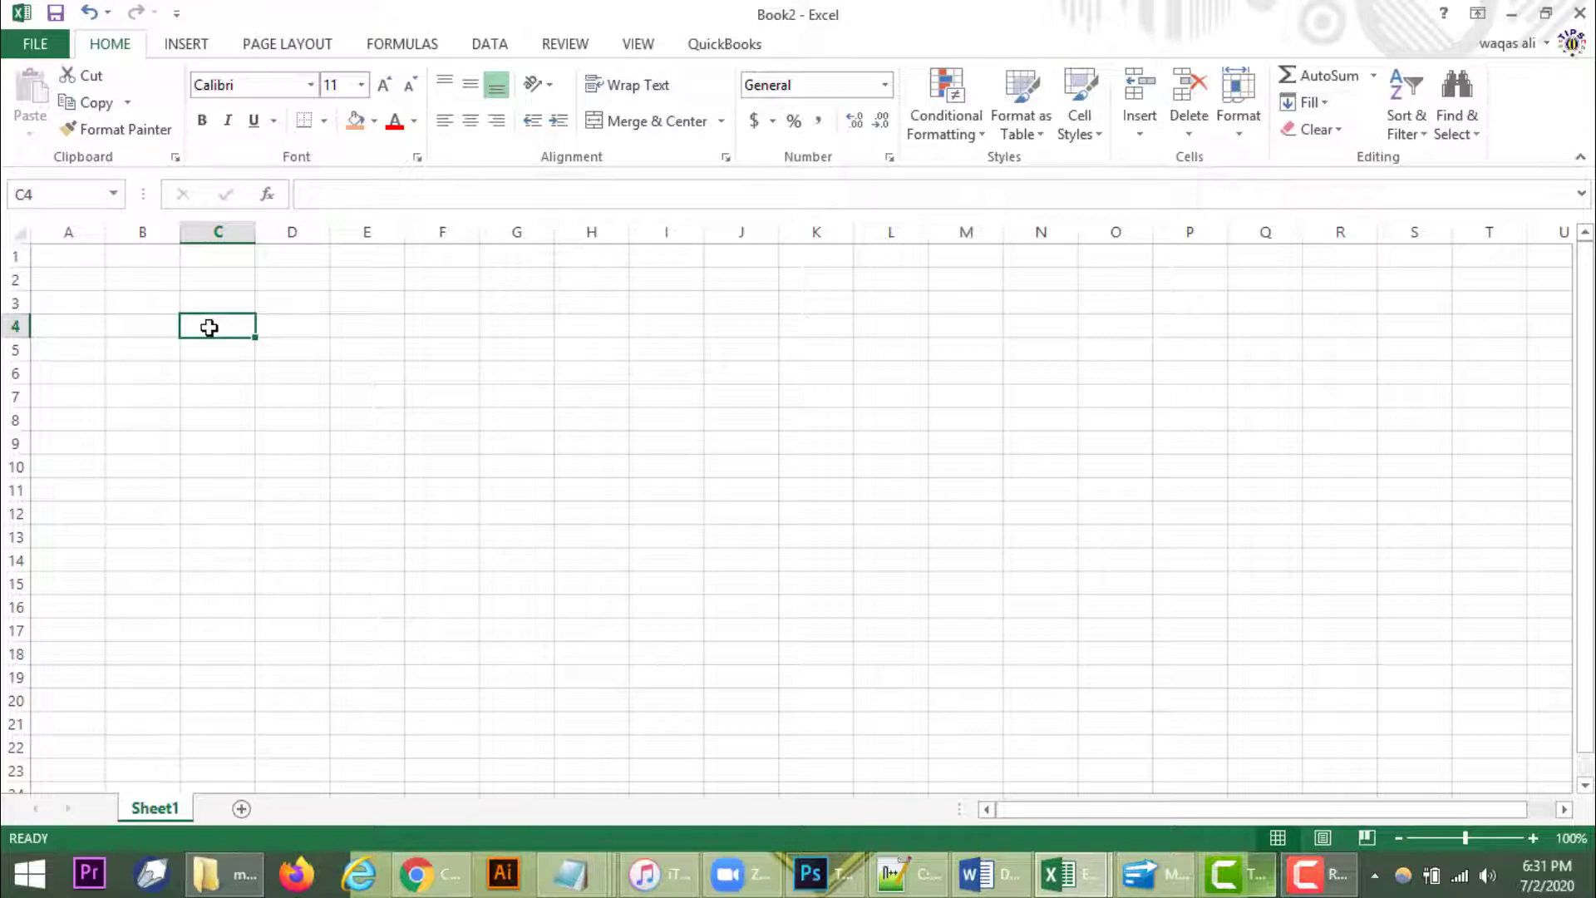
type("S.NO")
key("Tab")
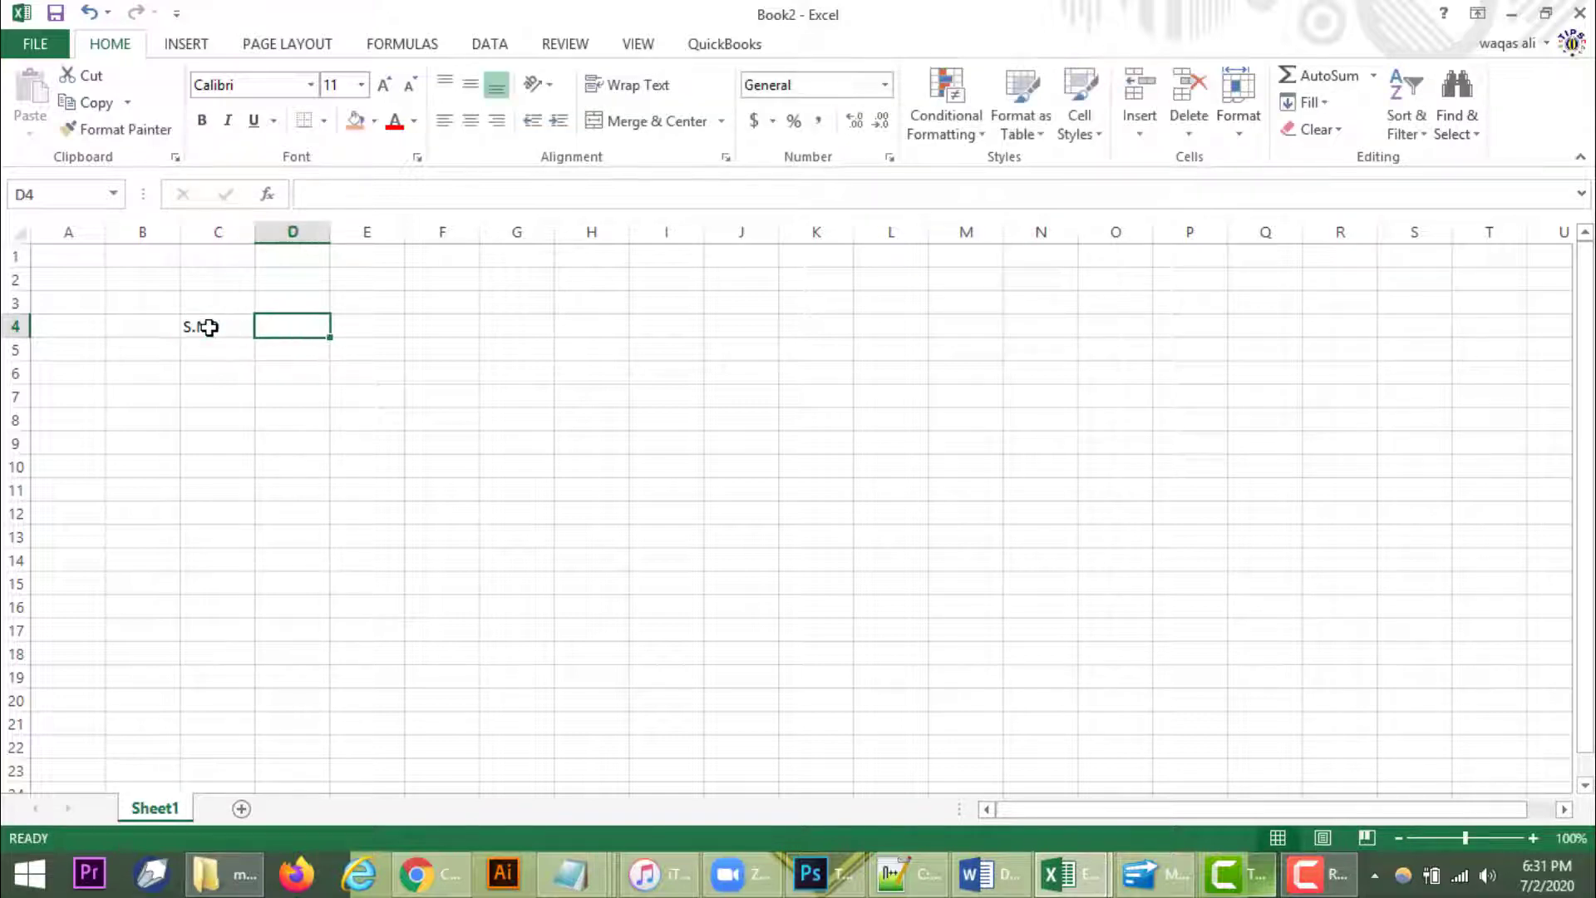
type("pR")
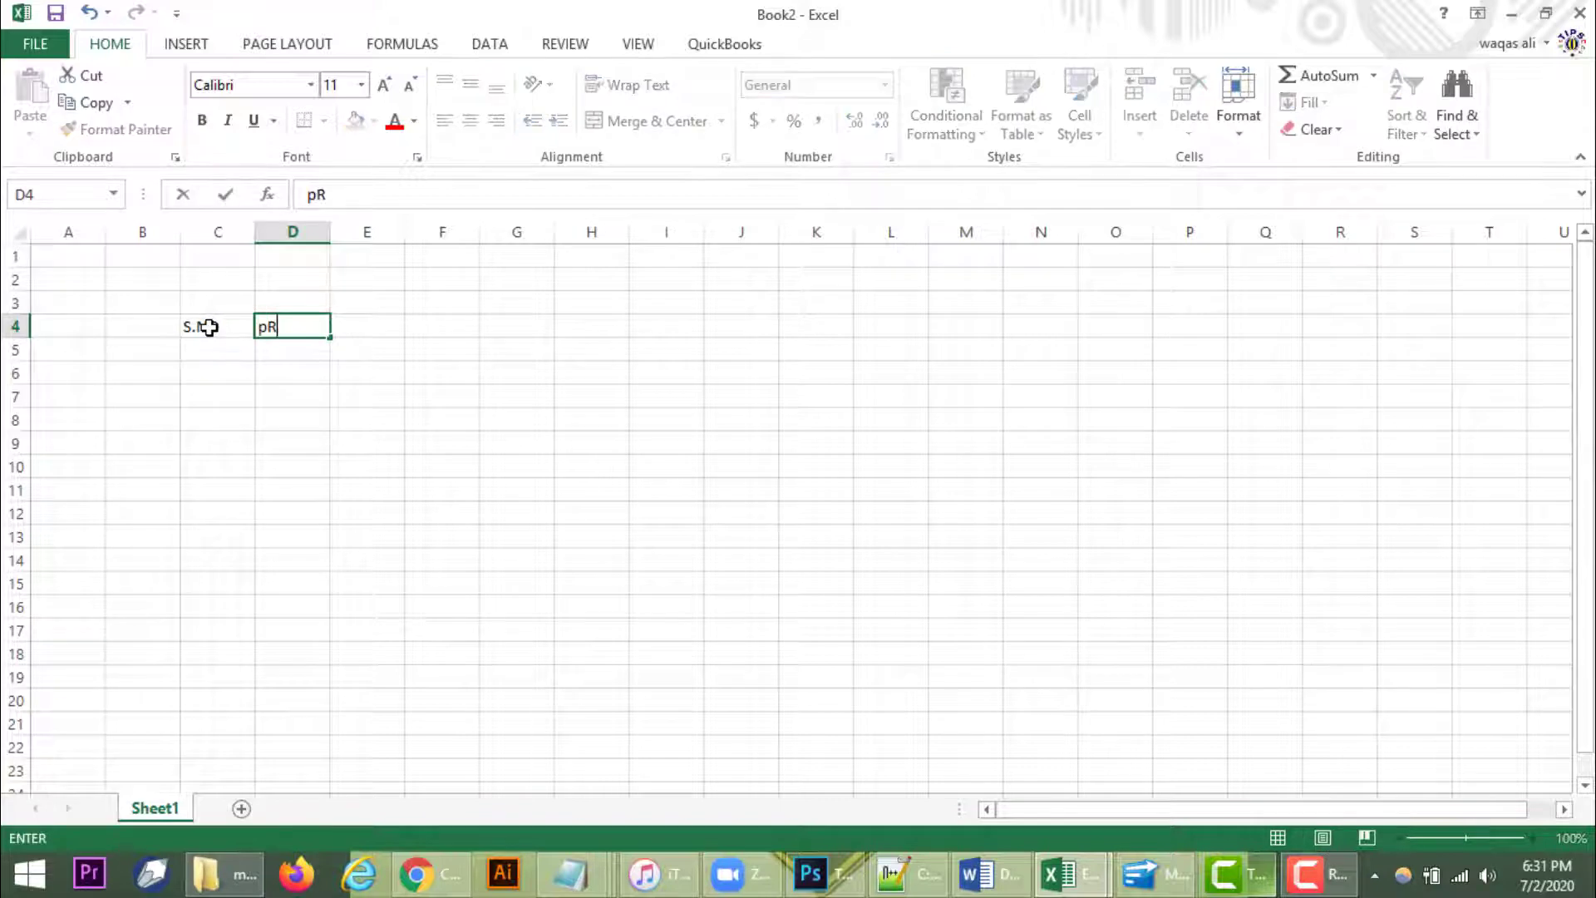
key("BackSpace")
key("BackSpace")
type("Product")
key("Tab")
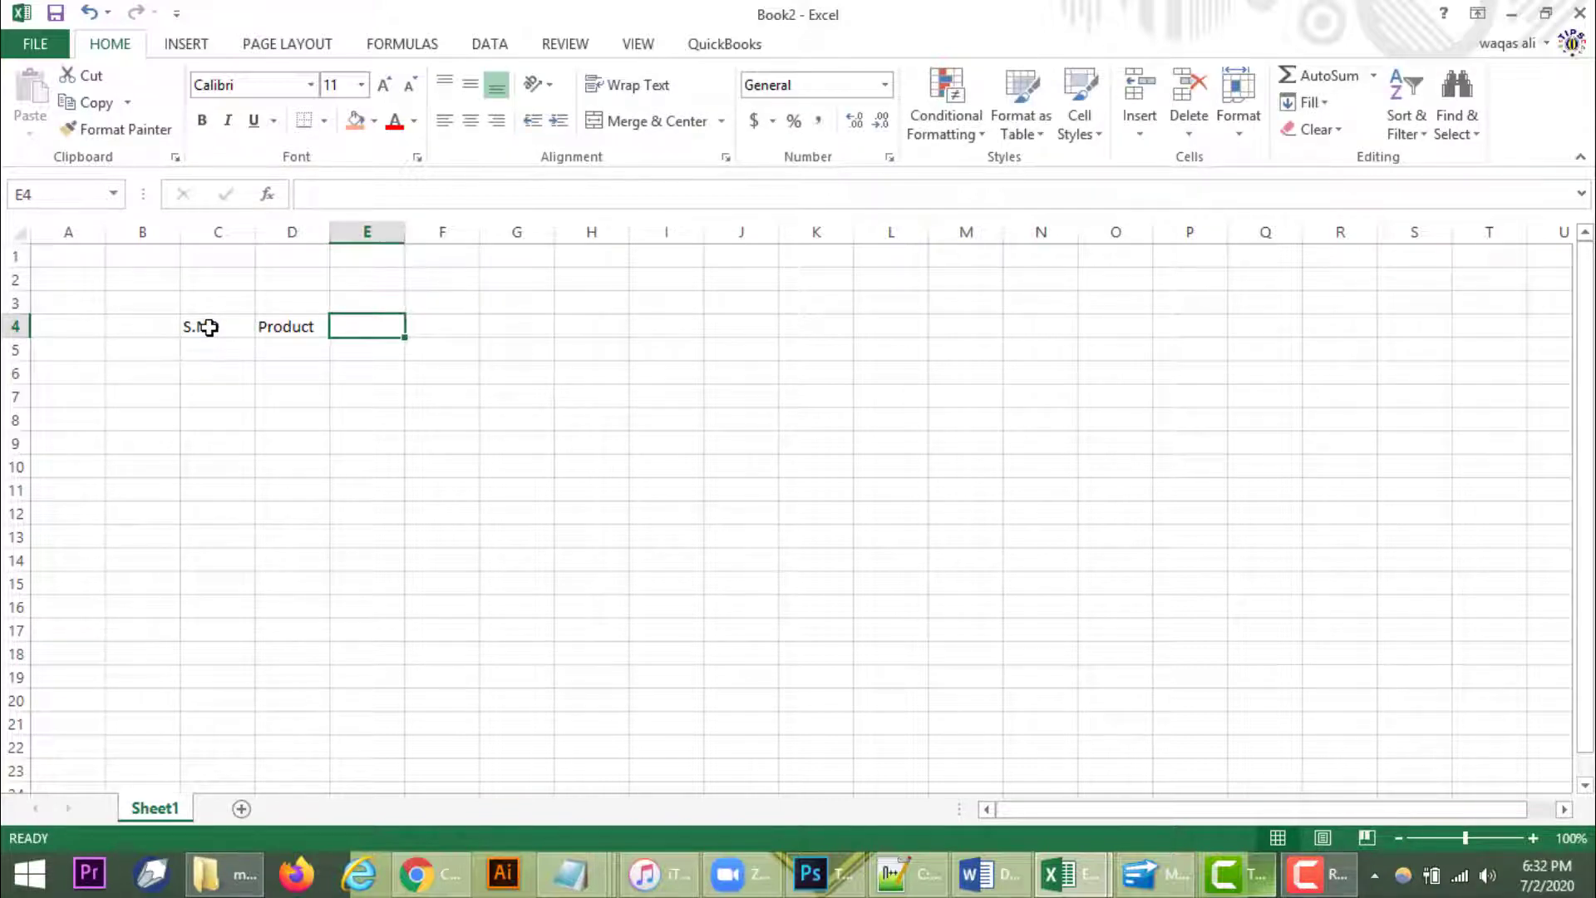
type("Company")
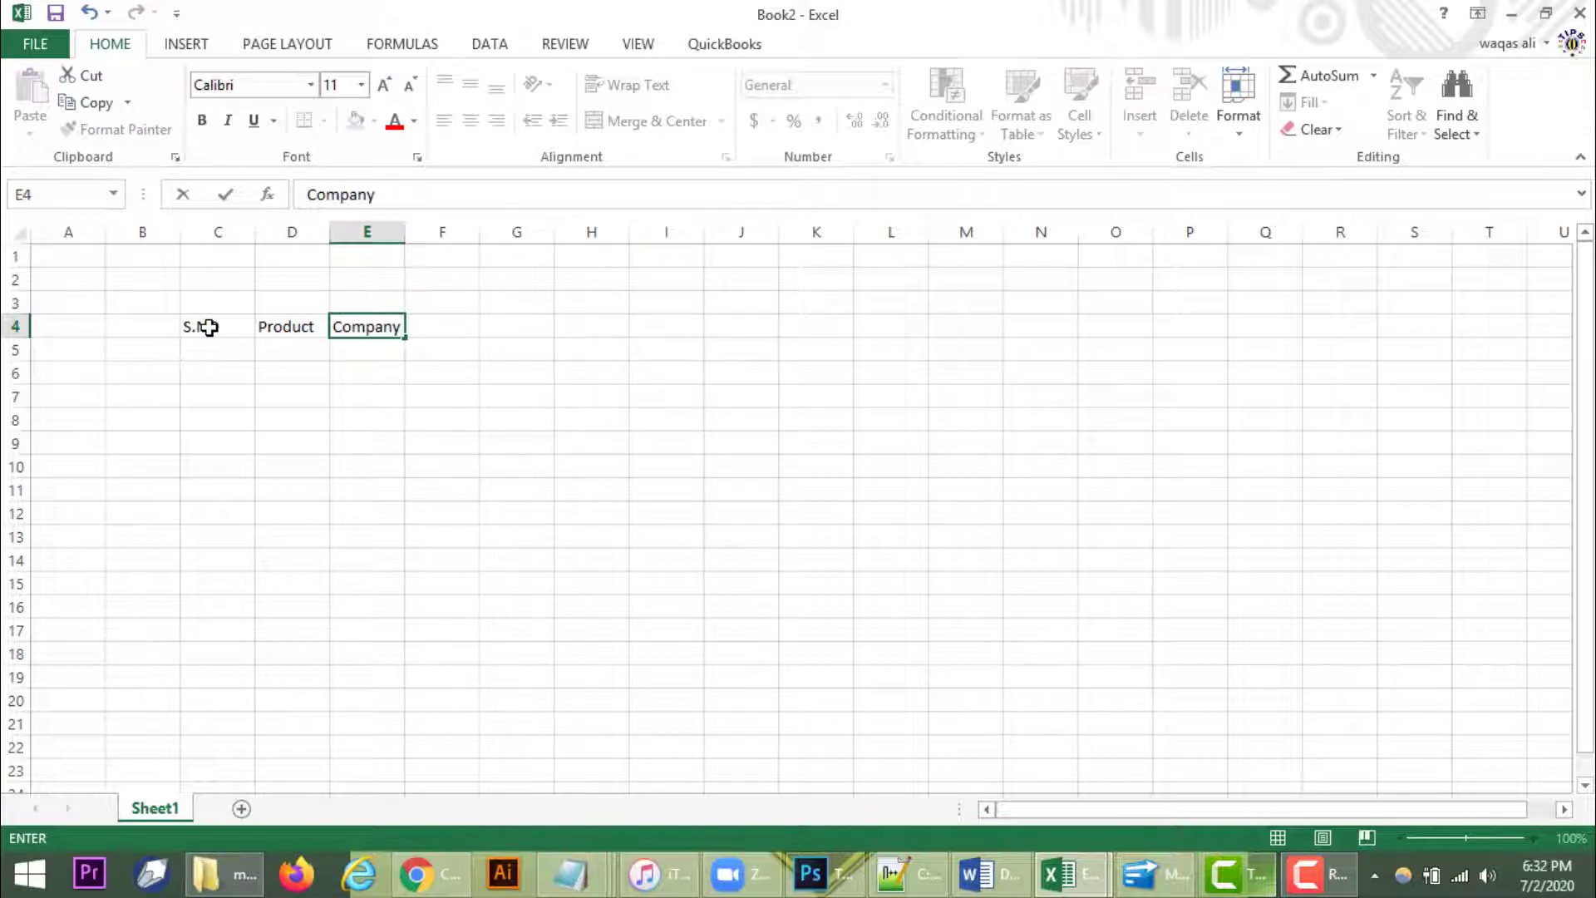
key("Tab")
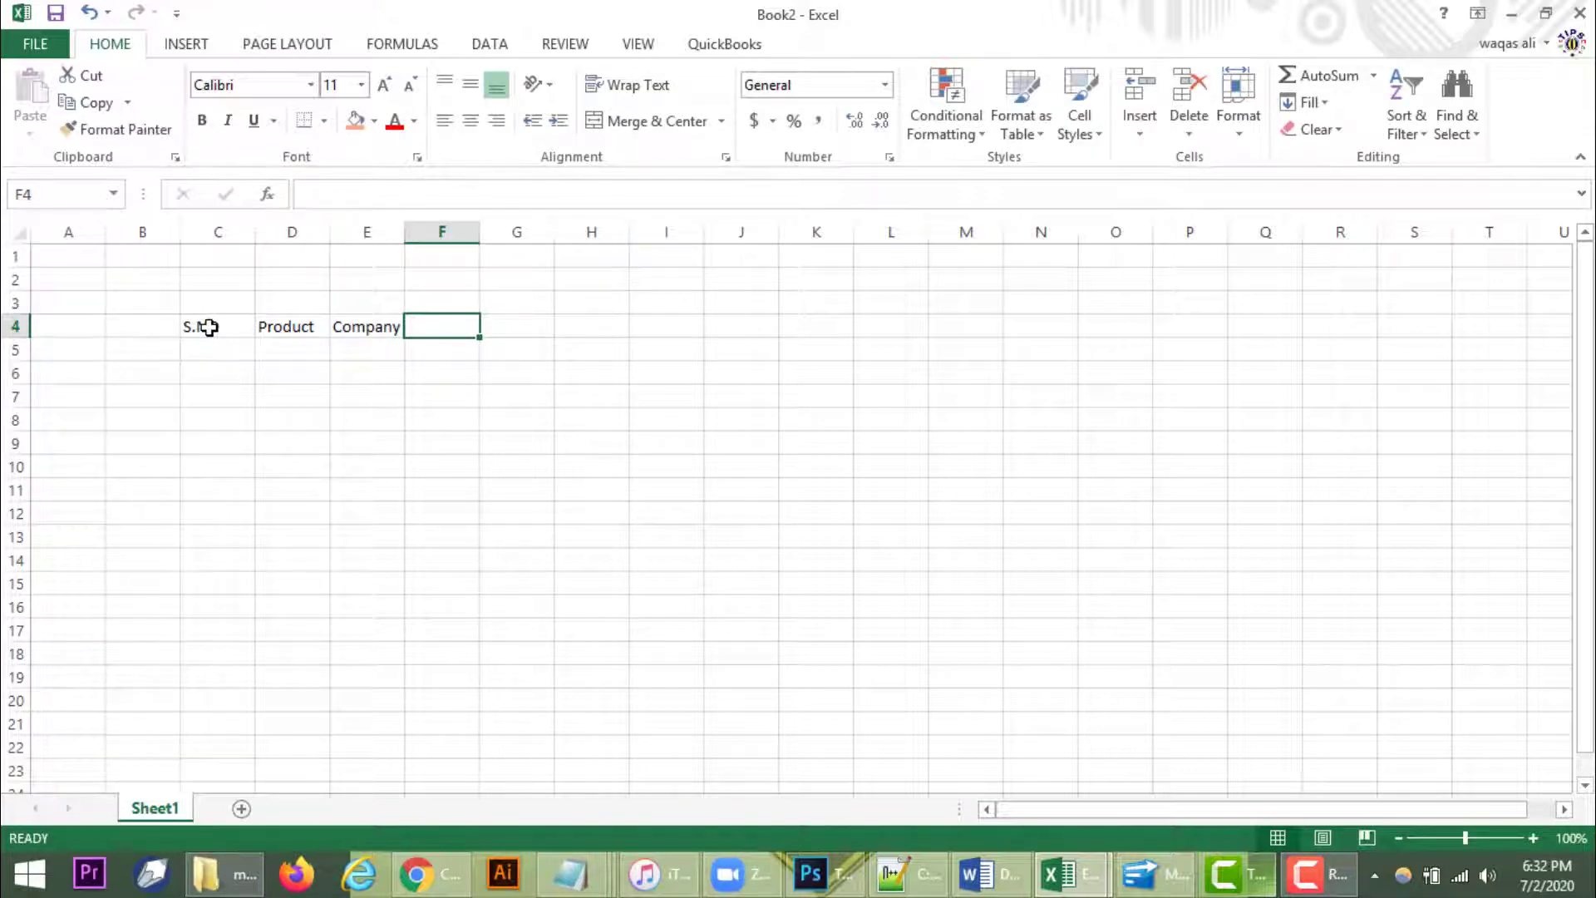
- Continue the heading row with Quantity, Unit Price and Total in cells F4, G4 and H4
type("Q")
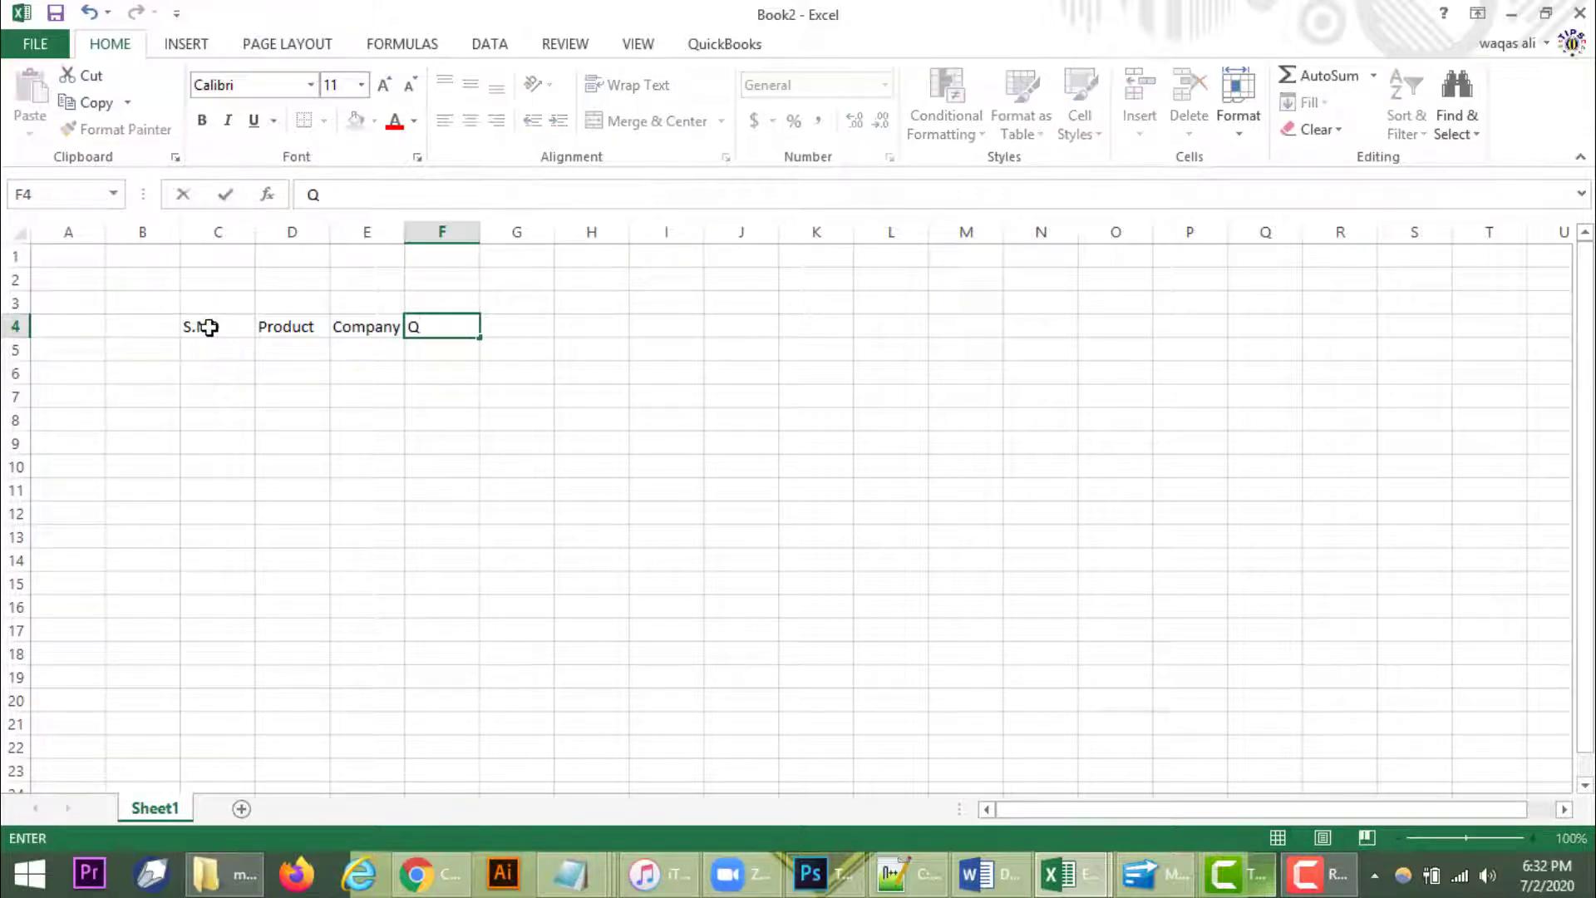
type("uantity")
key("Tab")
type("U")
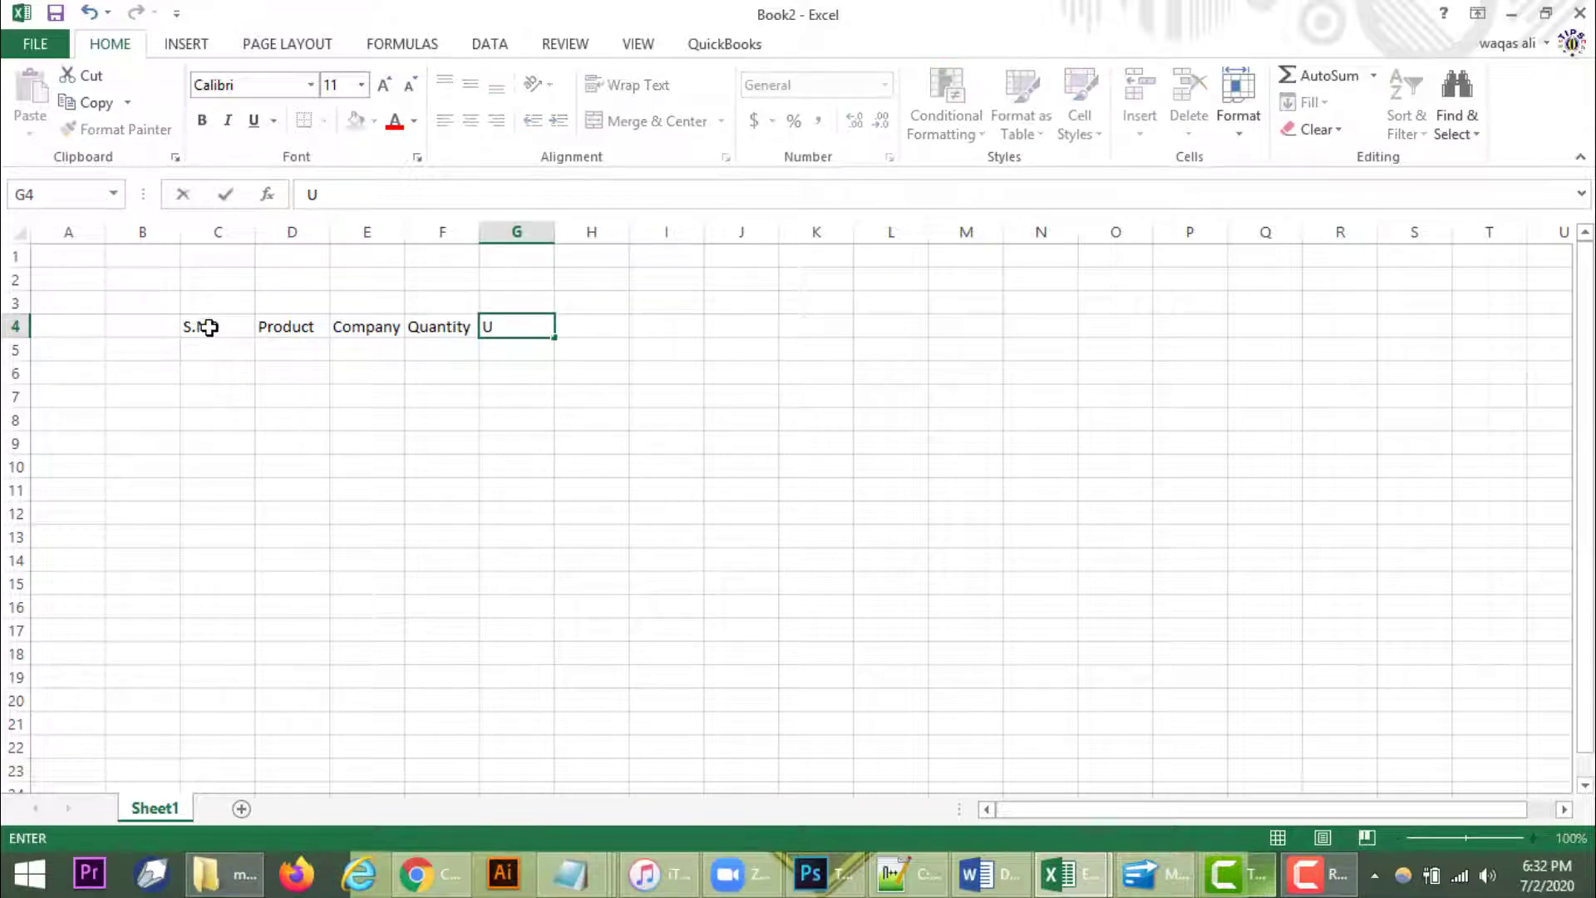
type("nit Price")
key("Tab")
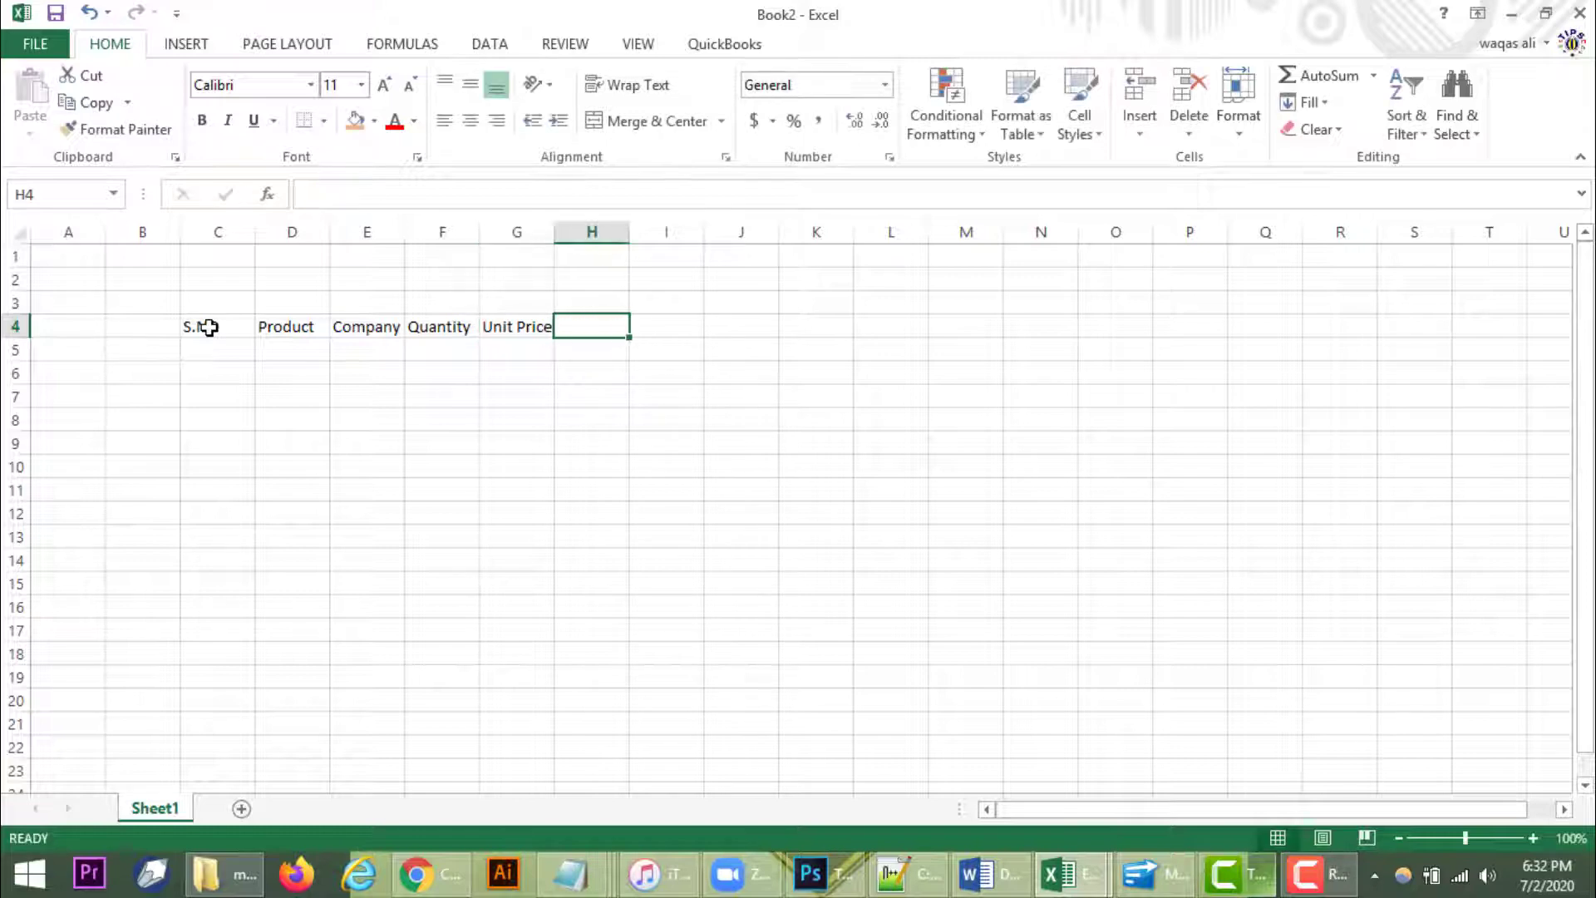
type("Total")
key("Return")
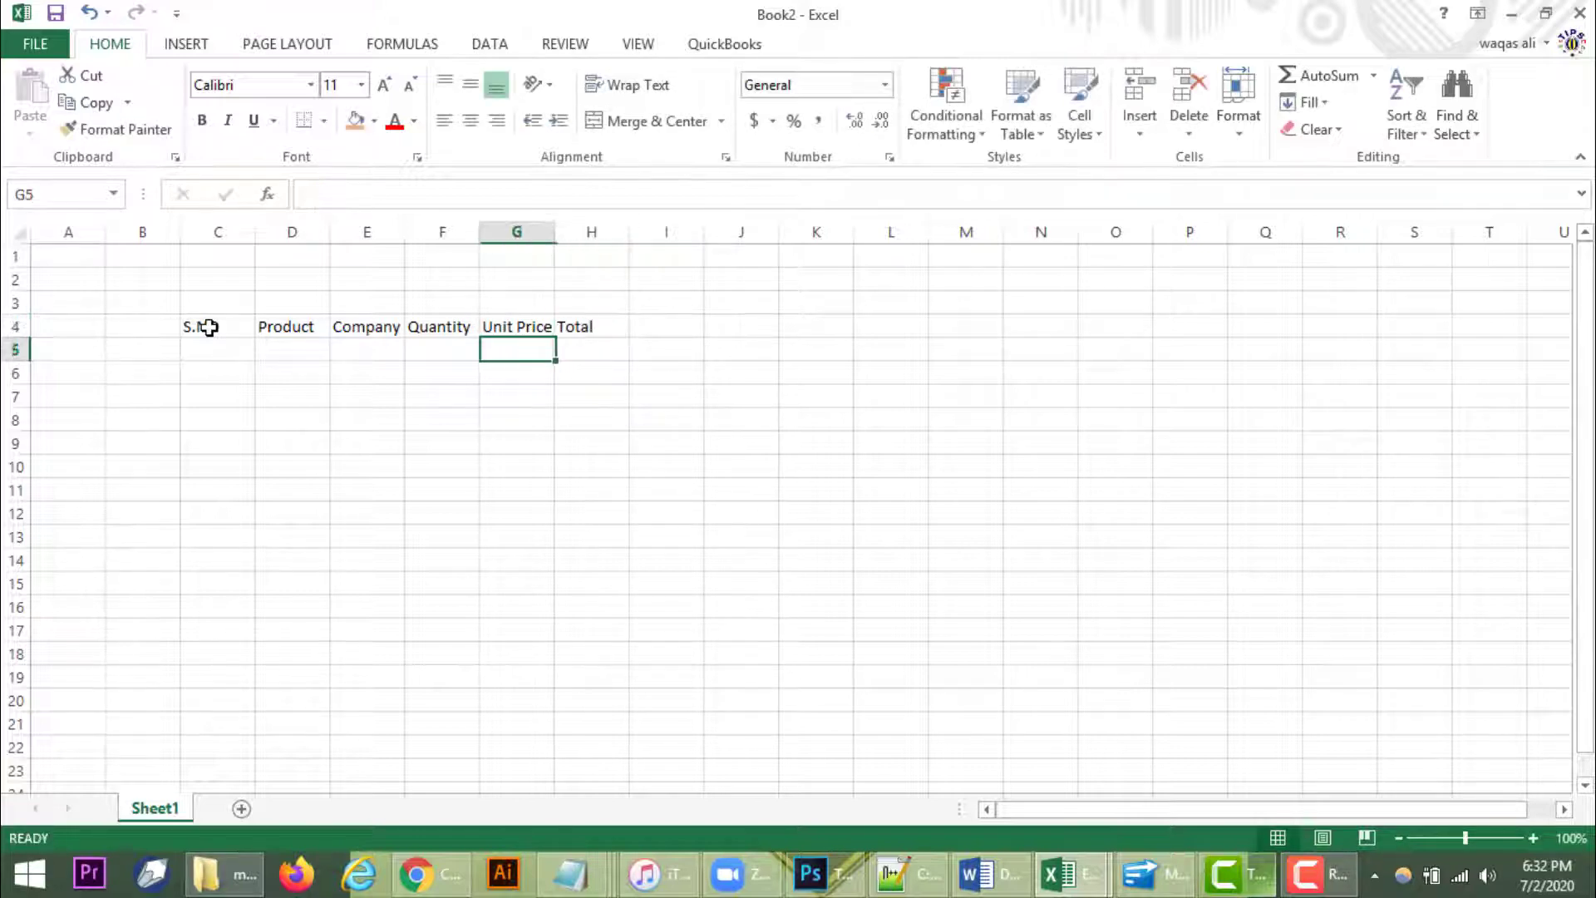
- Number the rows under S.NO from 1 to 20 in C5:C24 by filling the series down
key("Left")
key("Left")
key("Left")
key("Left")
key("Left")
type("1")
key("Return")
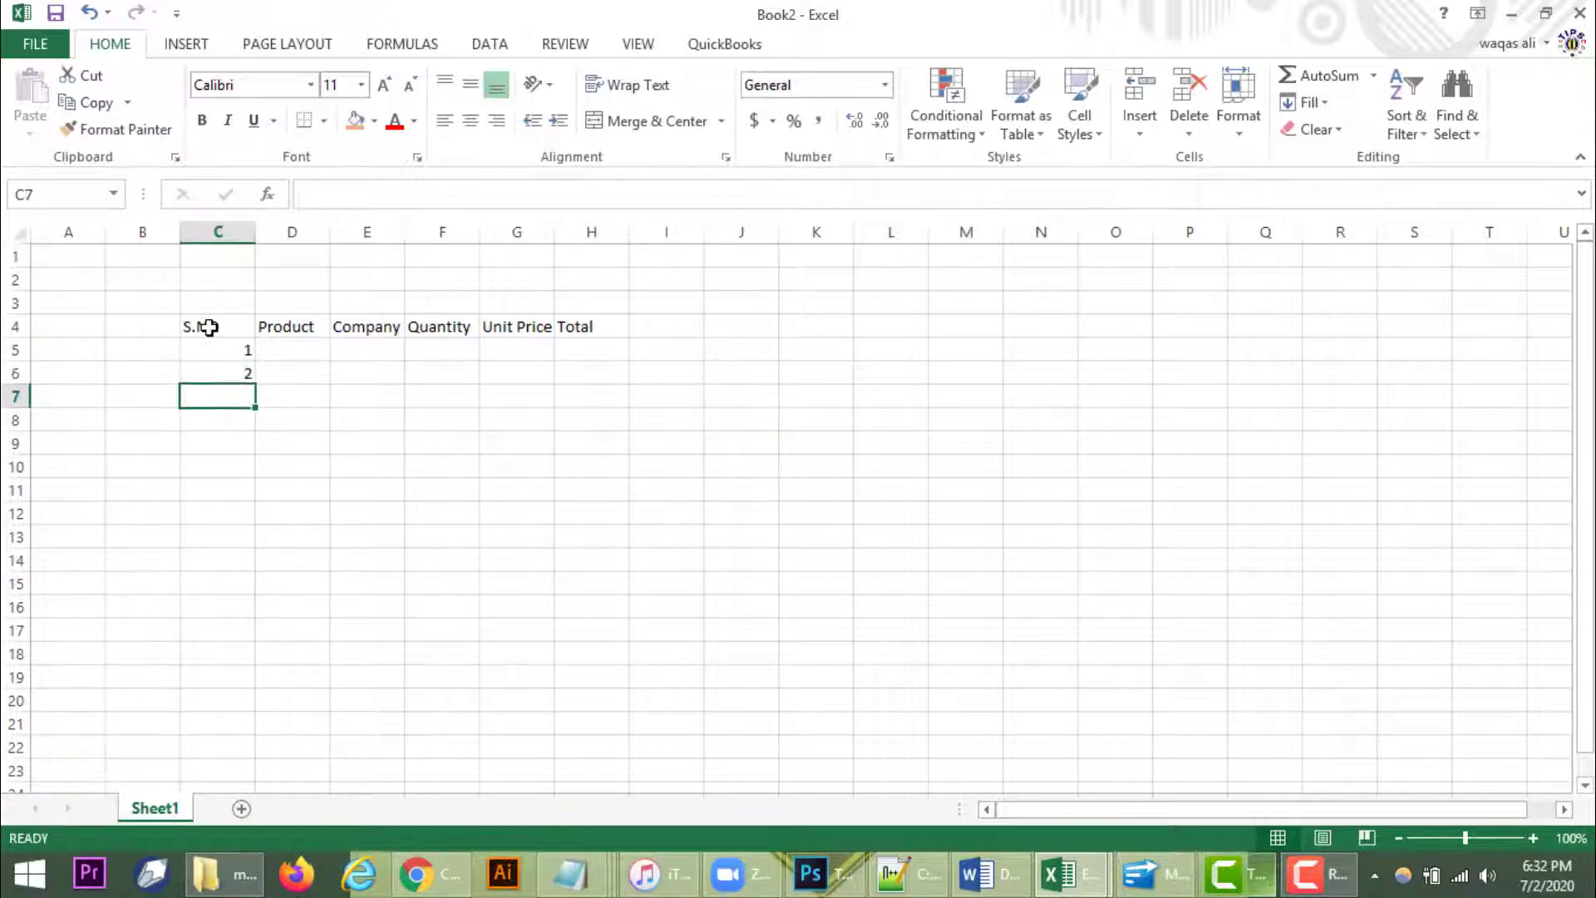
left_click_drag(241, 350, 254, 739)
scroll(368, 604, "up", 1)
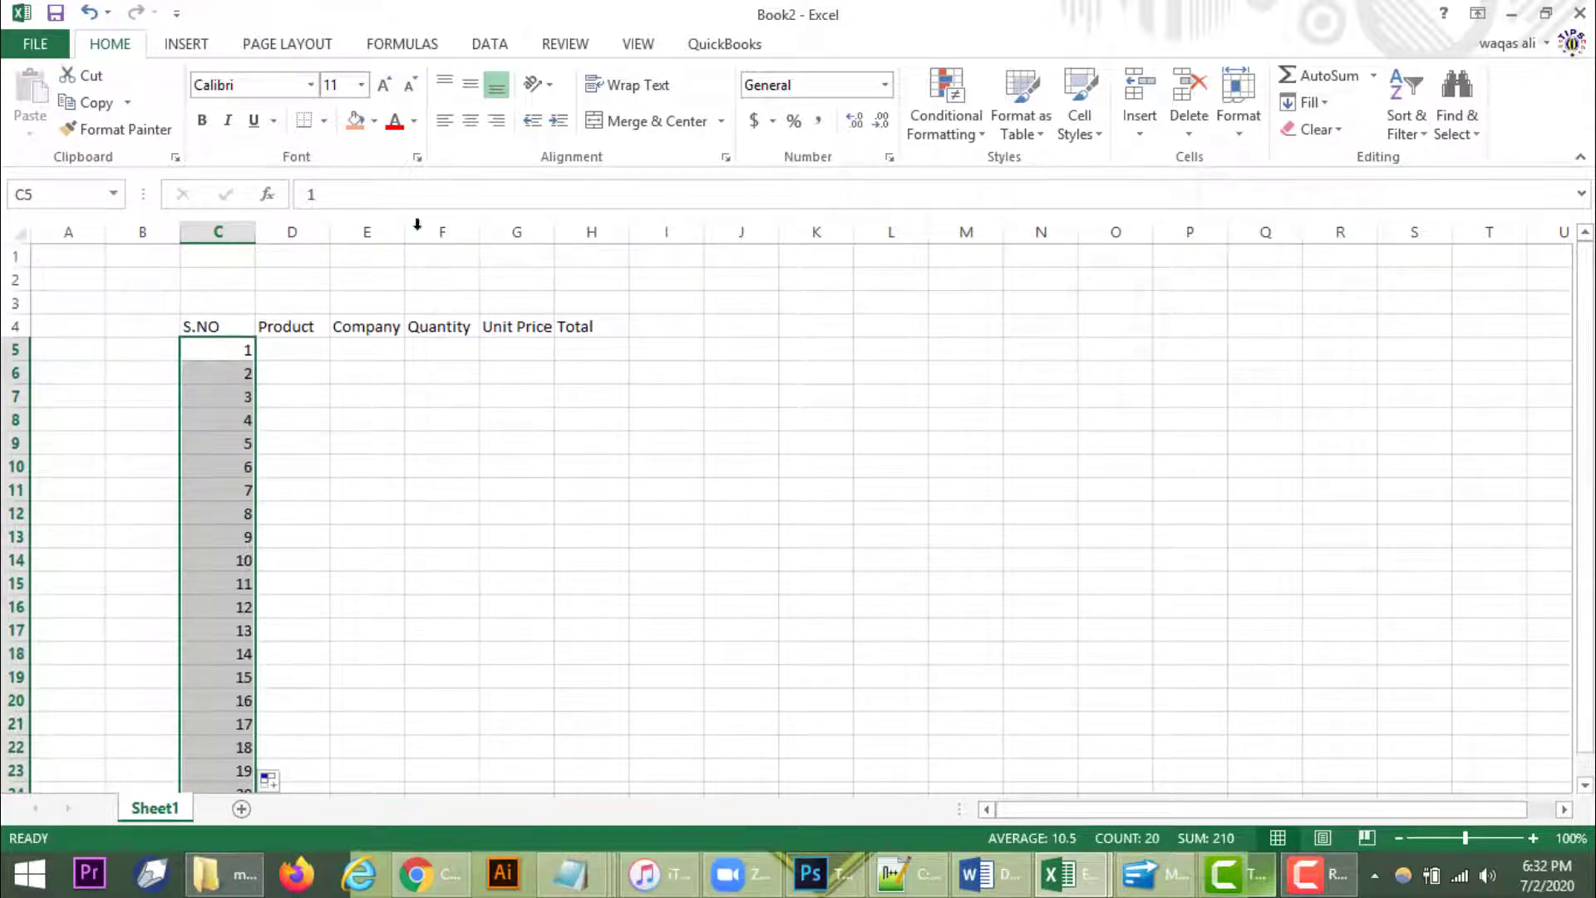
- Widen column D; fill D5:D24 with LCD, LCD, LED, DSLR, MOUSE, KEYBOARD, DSLR, KEYBOARD, LAPTOP, HEADPHONES, PRINTERS, PRINTERS, LAPTOP, DSLR, MOUSE, SCANNER, PRINTERS, HEADPHONES, MIC, SPEAKERS
left_click_drag(330, 231, 438, 237)
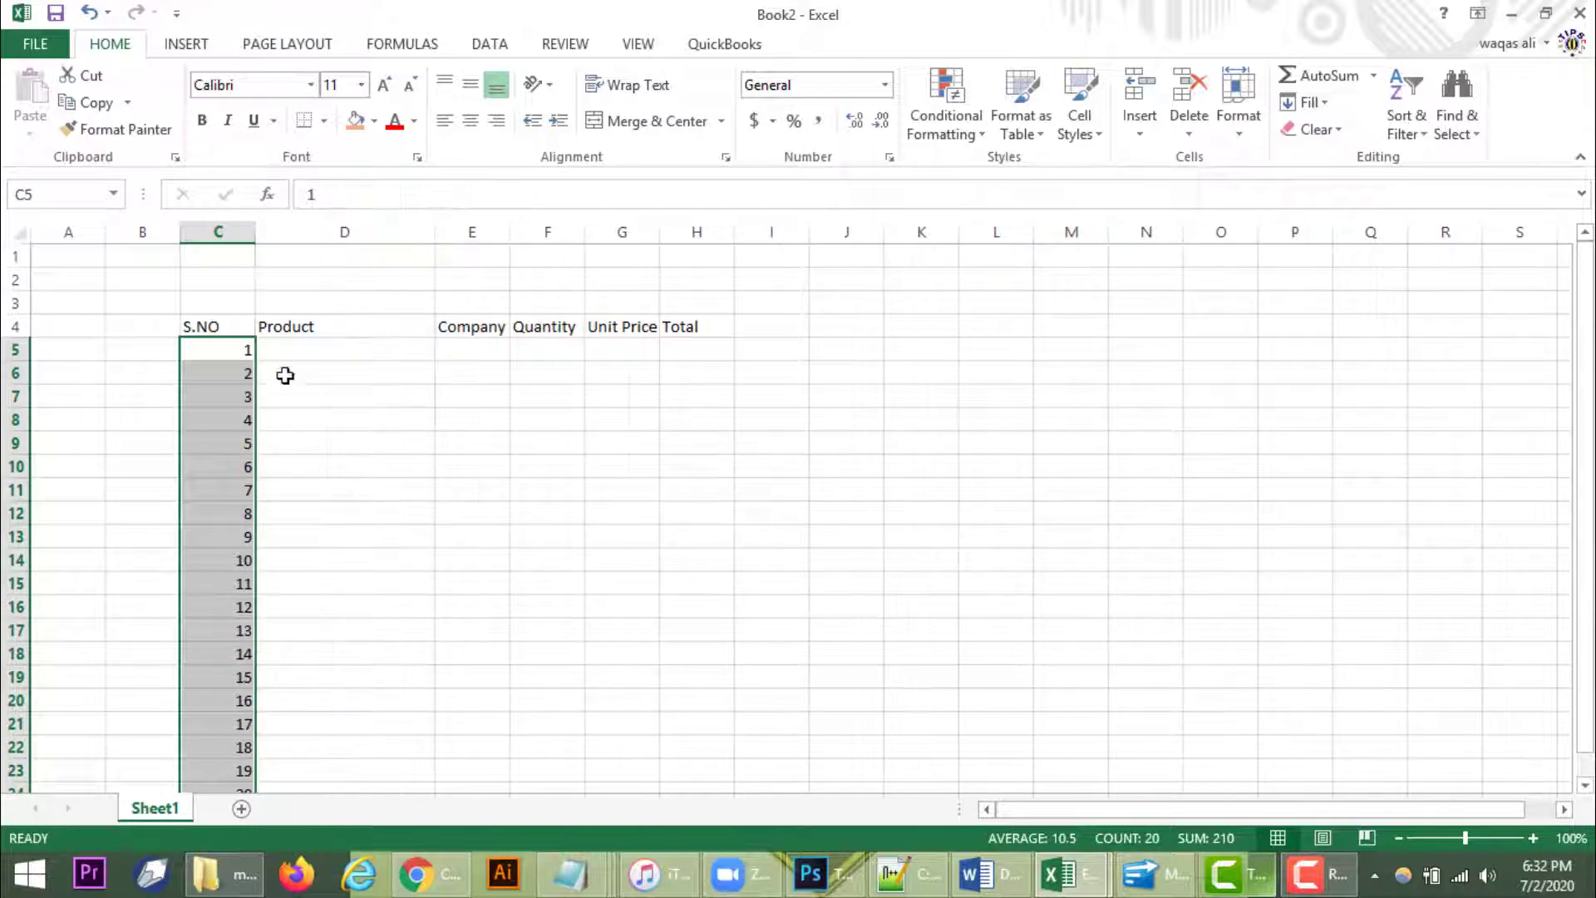
left_click(313, 349)
type("LCD")
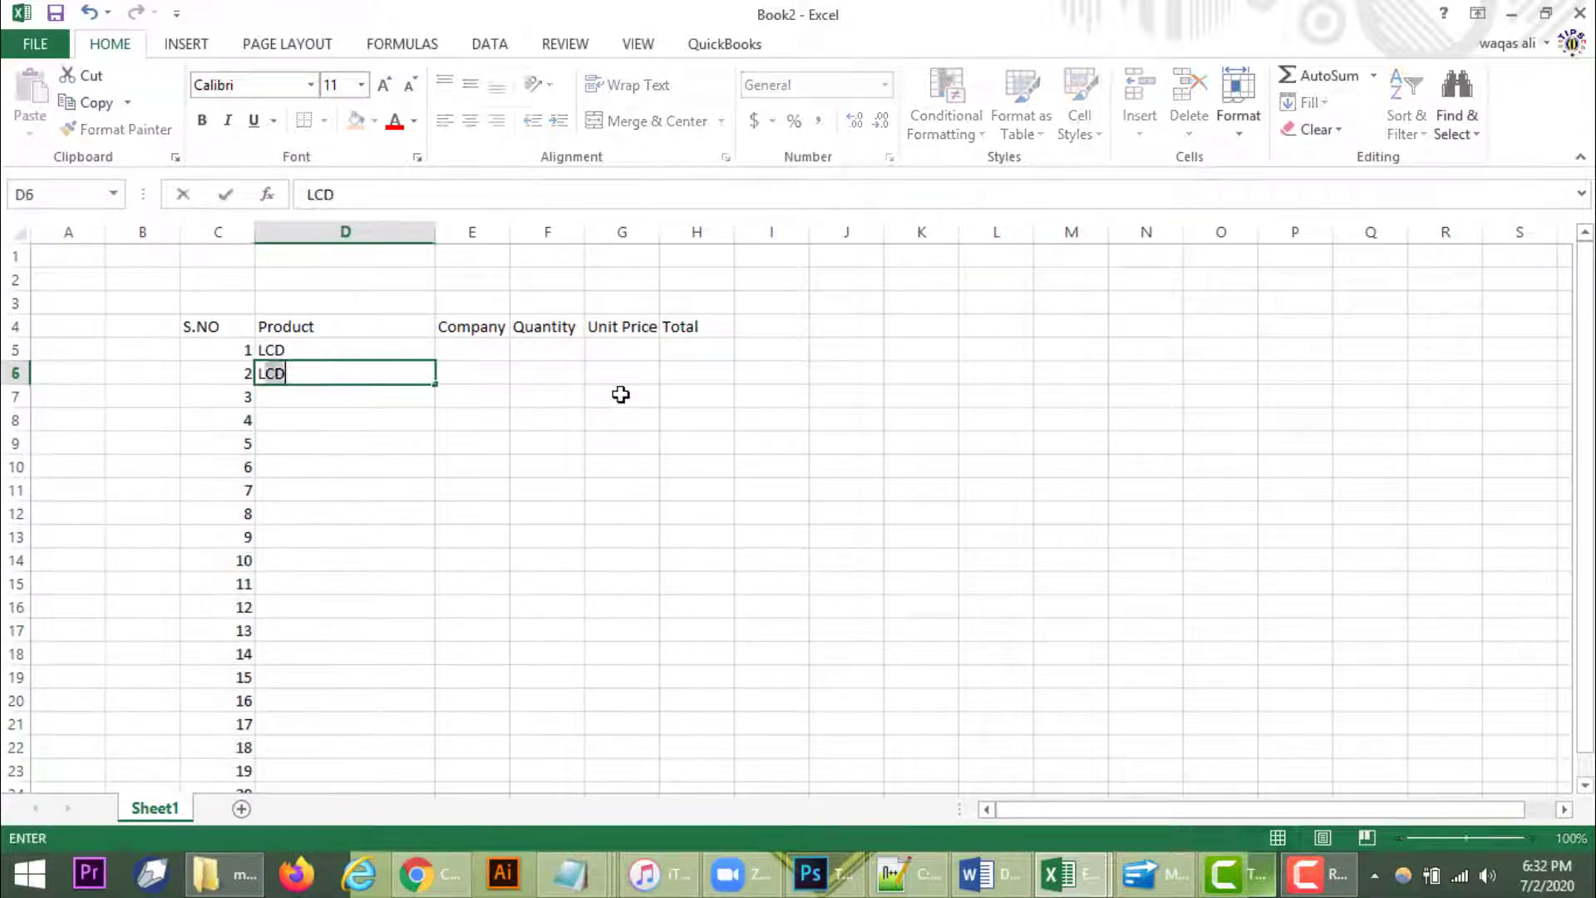
type(" LCD LED DSLR MOUSE KEYBOARD DSLR KEYBOARD LAPTOP HEADPHONES PRINTERS PRINTERS LAPTOP DSLR MOUSE SCANNER PRINTERS ")
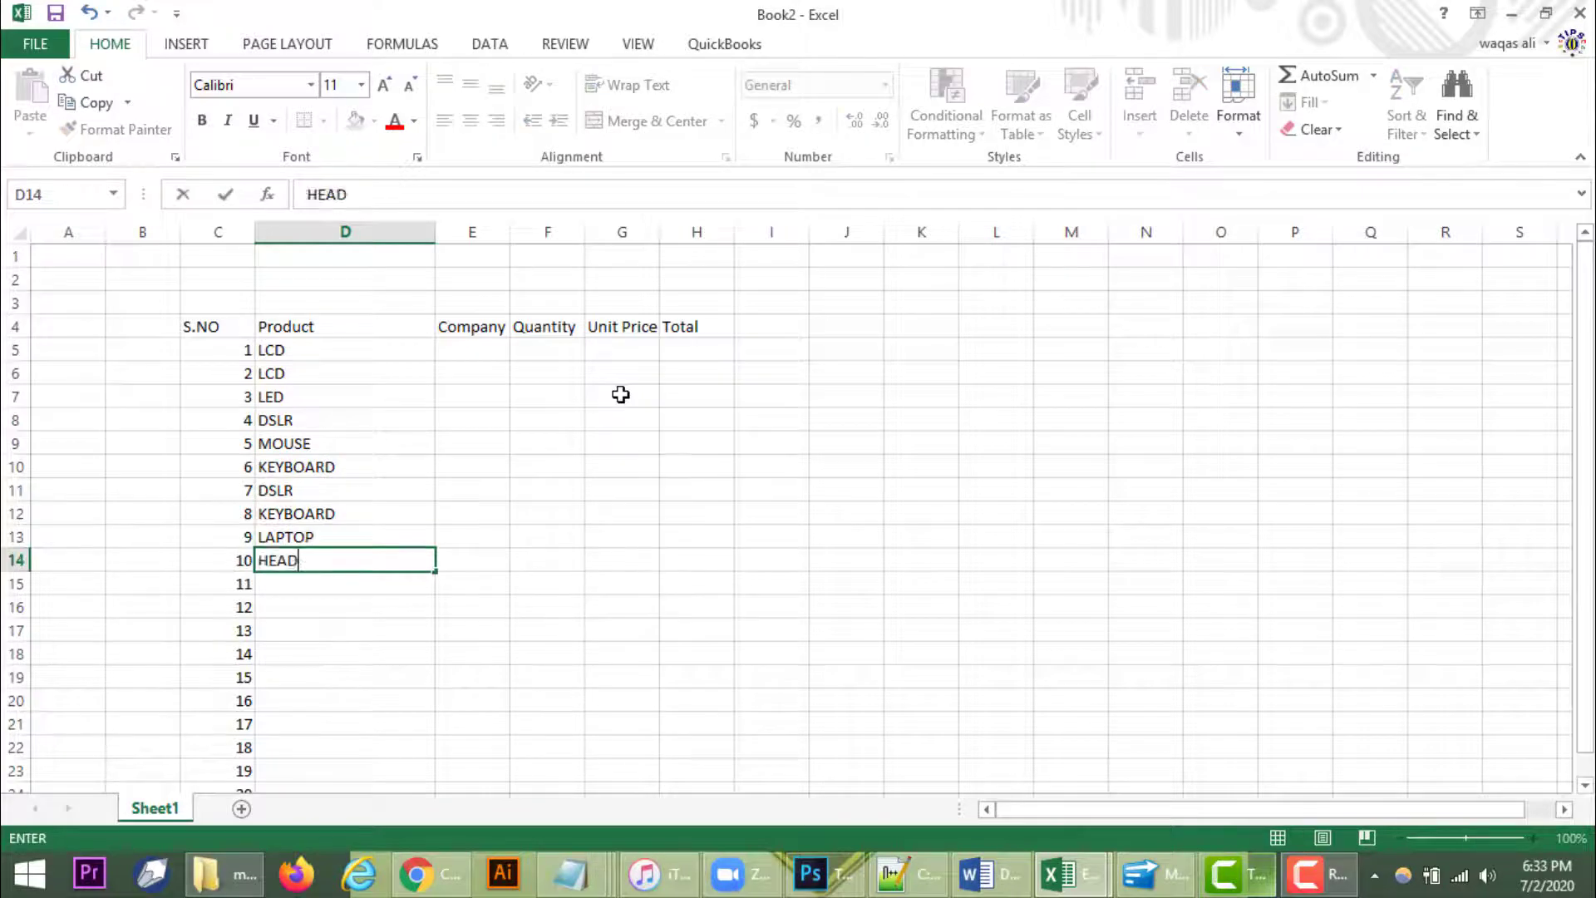
type("HEADPHONES MIC SPEAKERS")
- Enter companies in E5:E24: DELL, HP, SONY, NIKON, HP, DELL, SONY, ACCER, APPLE, AUDIONIC, HP, SONY, ACCER, SAMSUNG, HP, HP, SAMSUNG, AUDIONIC, SONY, AUDIONIC
key("Right")
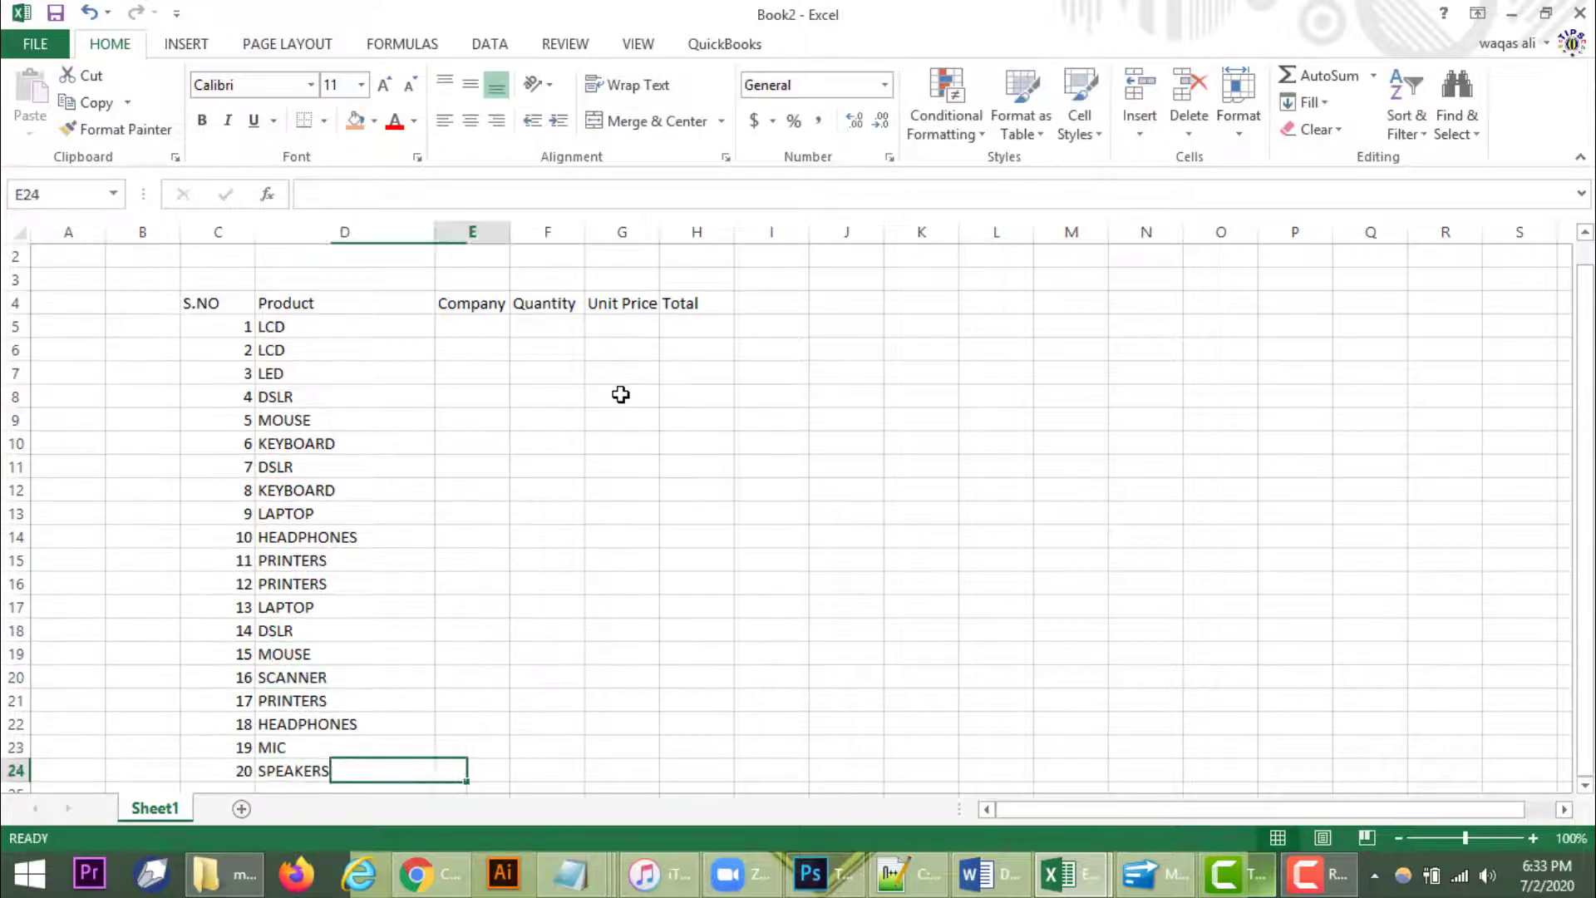
key("Up")
key("Up")
key("Up")
key("Up")
key("Up")
key("Up")
key("Up")
key("Up")
key("Up")
key("Up")
key("Up")
key("Up")
key("Up")
key("Up")
key("Up")
key("Up")
key("Up")
key("Up")
key("Up")
type("DELL HP SONY NIKON HP DELL SONY ACCER APPLE AUDIONIC HP SONY ACCER ")
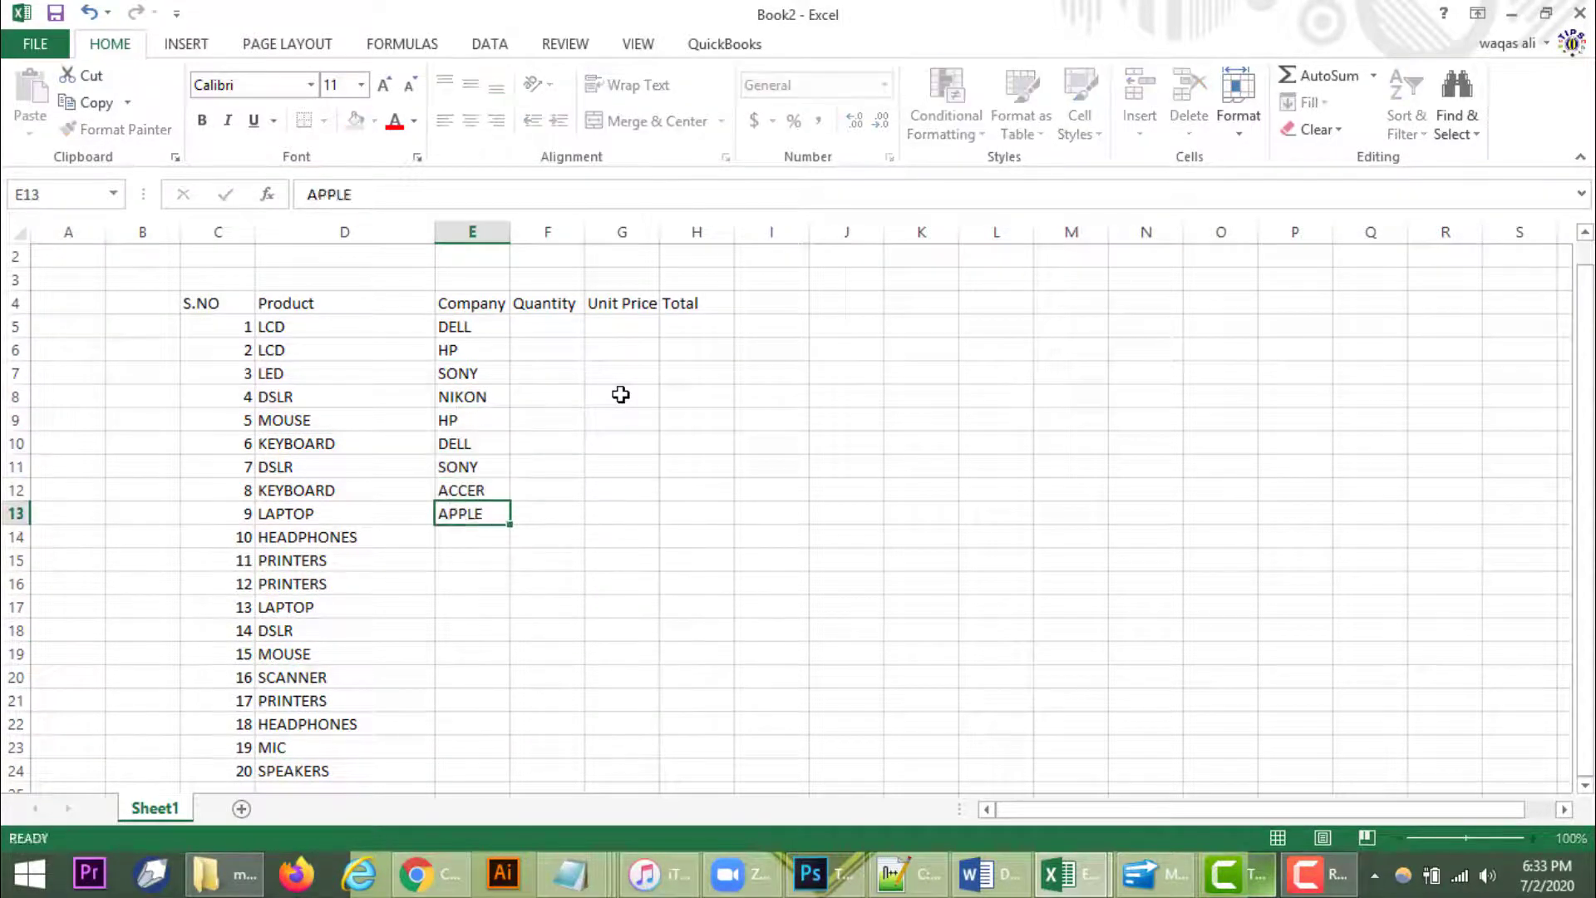
type("SAMSUNG")
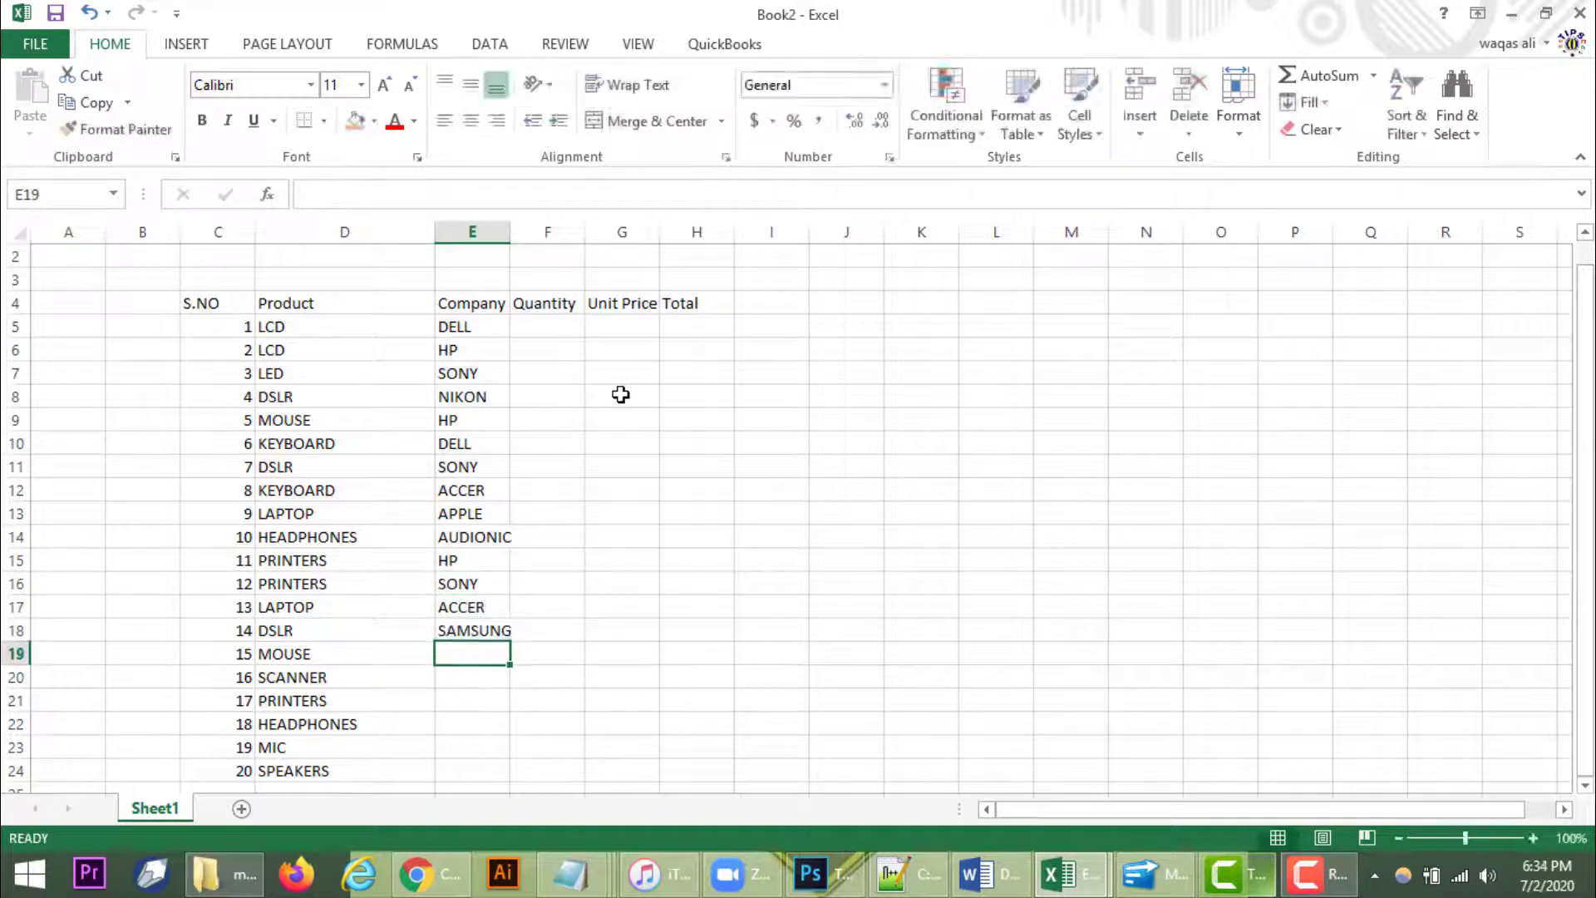
type(" HP HP SAMSUNG AUDIONIC SONY AUDIONIC")
- Enter quantities in F5:F24: 4, 5, 3, 4, 6, 5, 3, 4, 6, 7, 4, 5, 7, 6, 4, 5, 2, 4, 3, 5
key("Right")
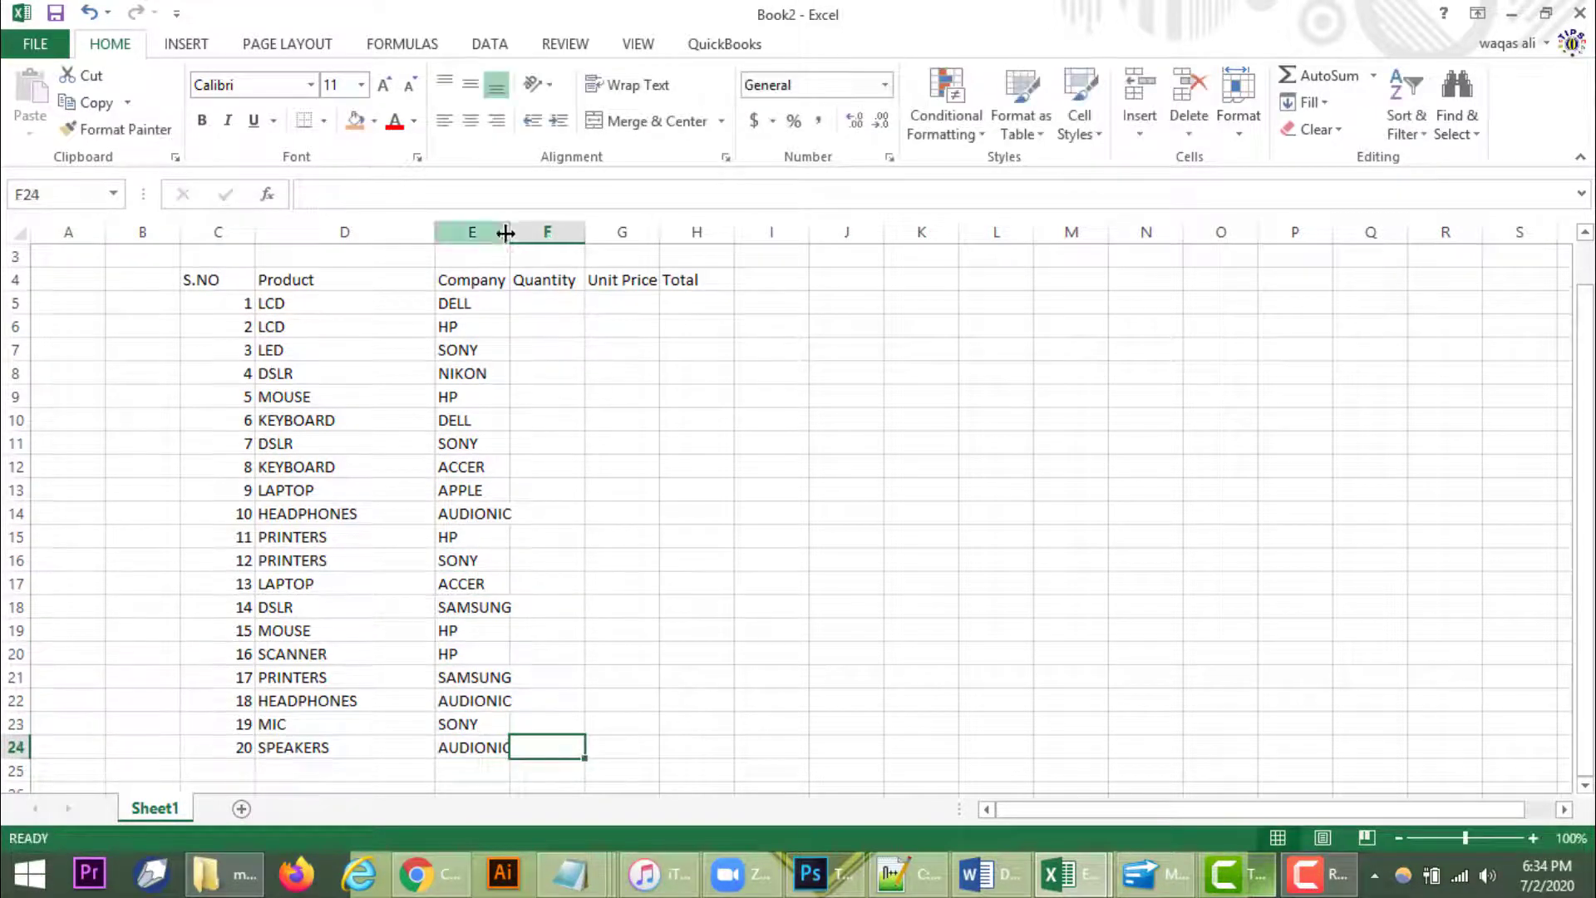
key("Up")
key("Up")
key("Up")
key("Up")
key("Up")
key("Up")
key("Up")
key("Up")
key("Up")
key("Up")
key("Up")
key("Up")
key("Up")
key("Up")
key("Up")
key("Up")
key("Up")
key("Up")
key("Up")
type("4 5 3 4 6 5 3 4 6 7 4 5 7 6 4 5 2 4 3 5")
- Enter unit prices in G5:G24: 4500, 5000, 5500, 45000, 350, 500, 55000, 1000, 75000, 2000, 18000, 22000, 55000, 36000, 400, 10000, 33000, 2300, 450, 800
key("Right")
key("Up")
key("Up")
key("Up")
key("Up")
key("Up")
key("Up")
key("Up")
key("Up")
key("Up")
key("Up")
key("Up")
key("Up")
key("Up")
key("Up")
key("Up")
key("Up")
key("Up")
key("Up")
type("4500 5000 5500 45000 350 500 55000 1000 ")
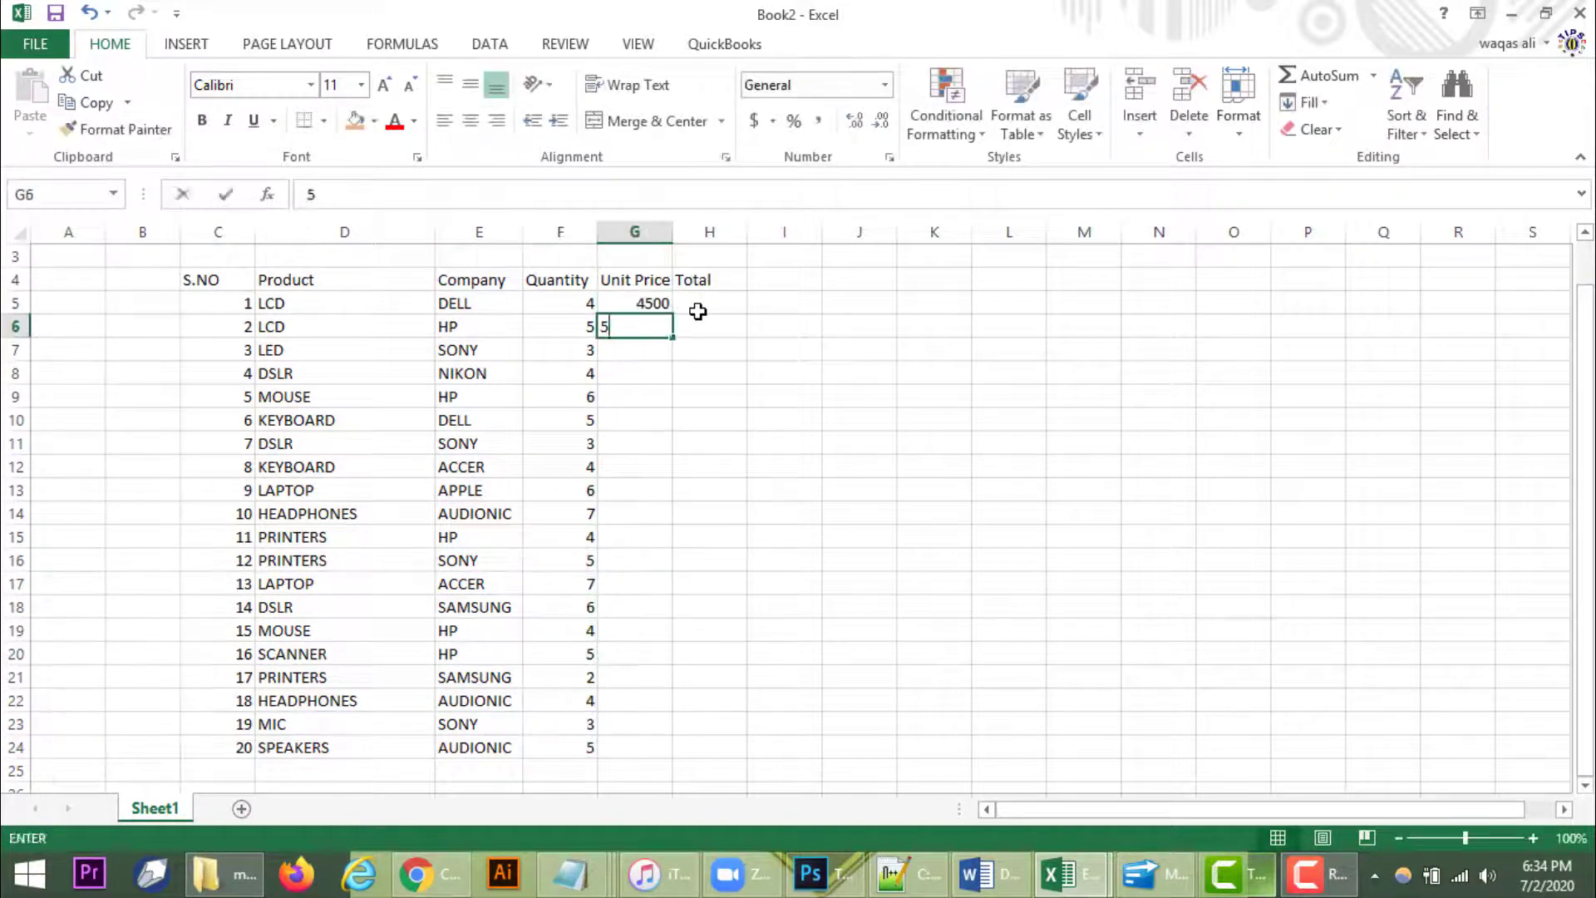
type("75000 2000 18000 22000 55000 36000 400 ")
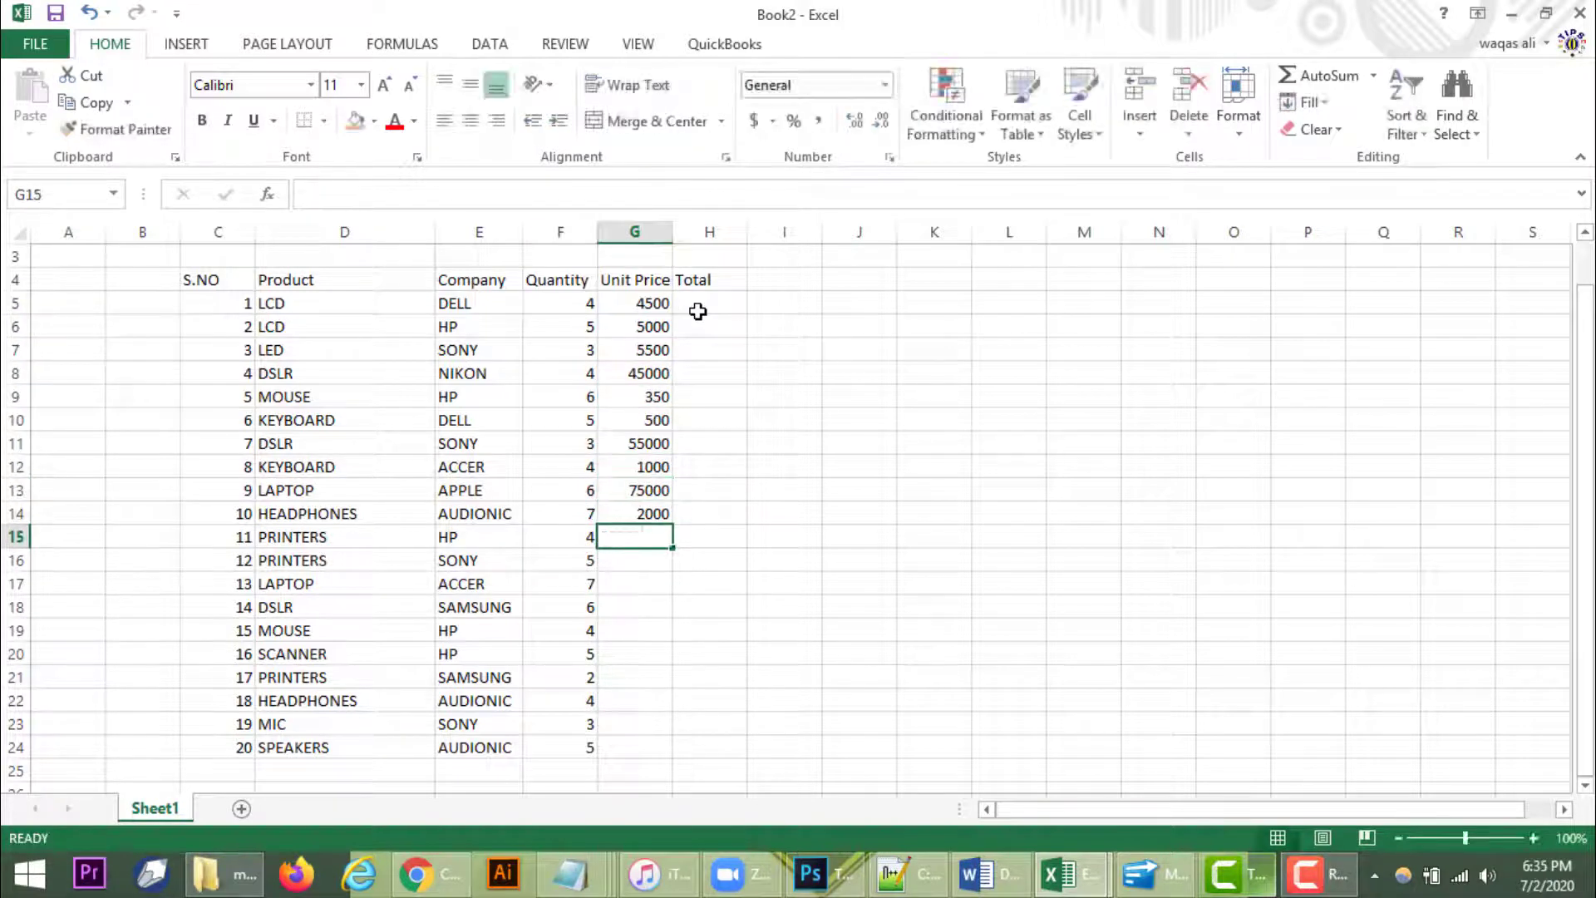
type("10000 33000 2300 450 800")
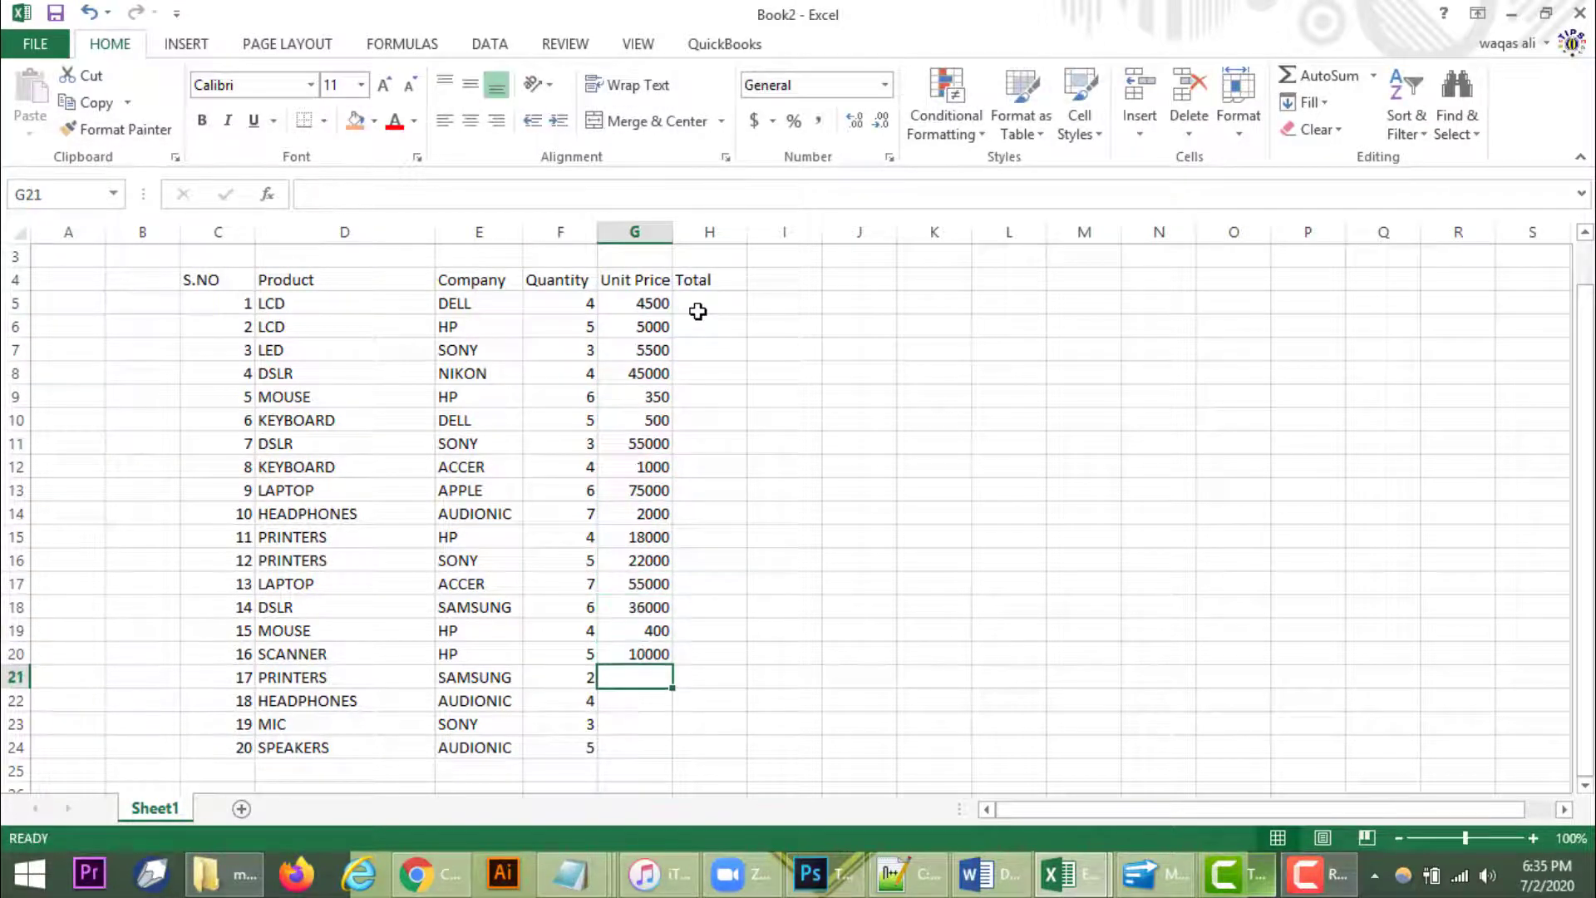
- Calculate the first product's total in H5 with =F5*G5 and fill the formula down to H24
key("Right")
key("Up")
key("Up")
key("Up")
key("Up")
key("Up")
key("Up")
key("Up")
key("Up")
key("Up")
key("Up")
key("Up")
key("Up")
key("Up")
key("Up")
key("Up")
key("Up")
key("Up")
key("Up")
key("Up")
key("Up")
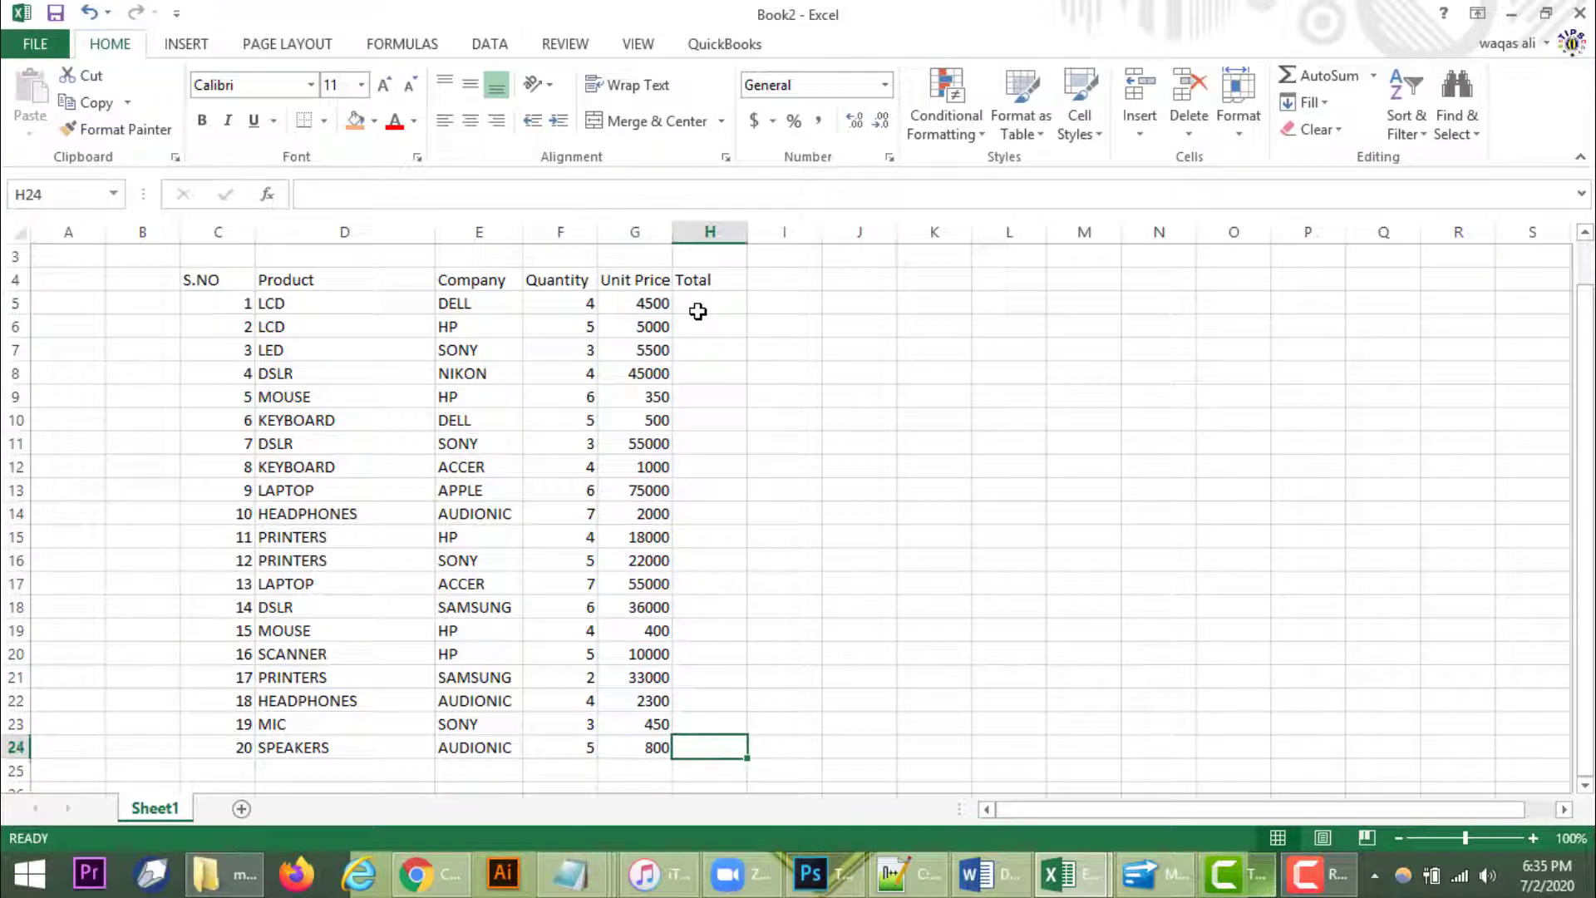
key("Down")
key("Down")
key("Down")
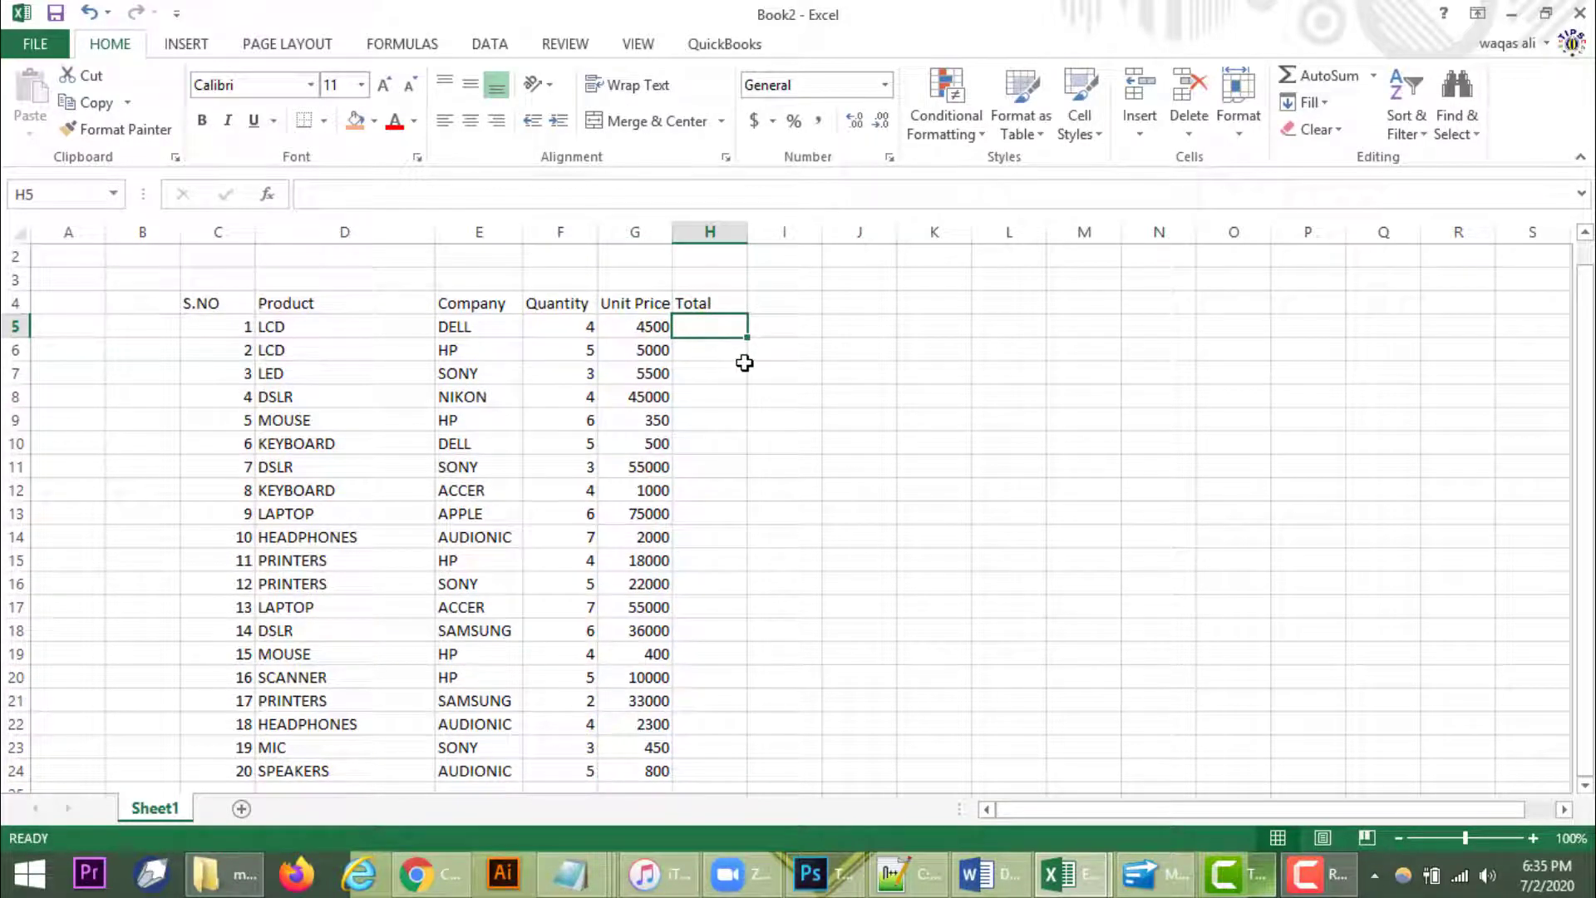
type("=")
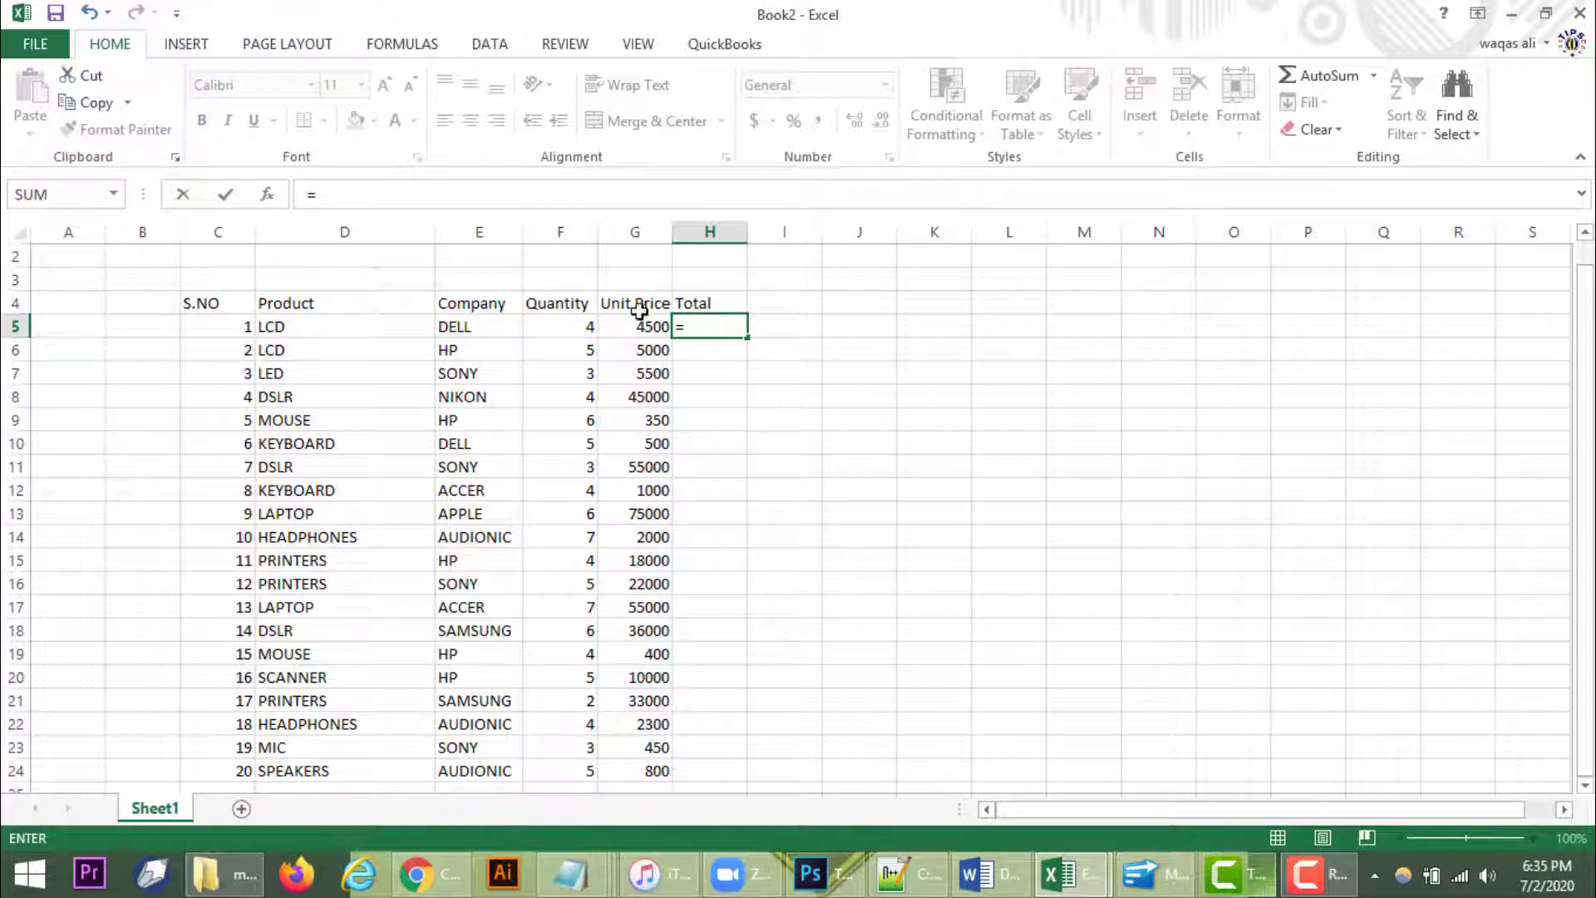
left_click(535, 326)
type("*")
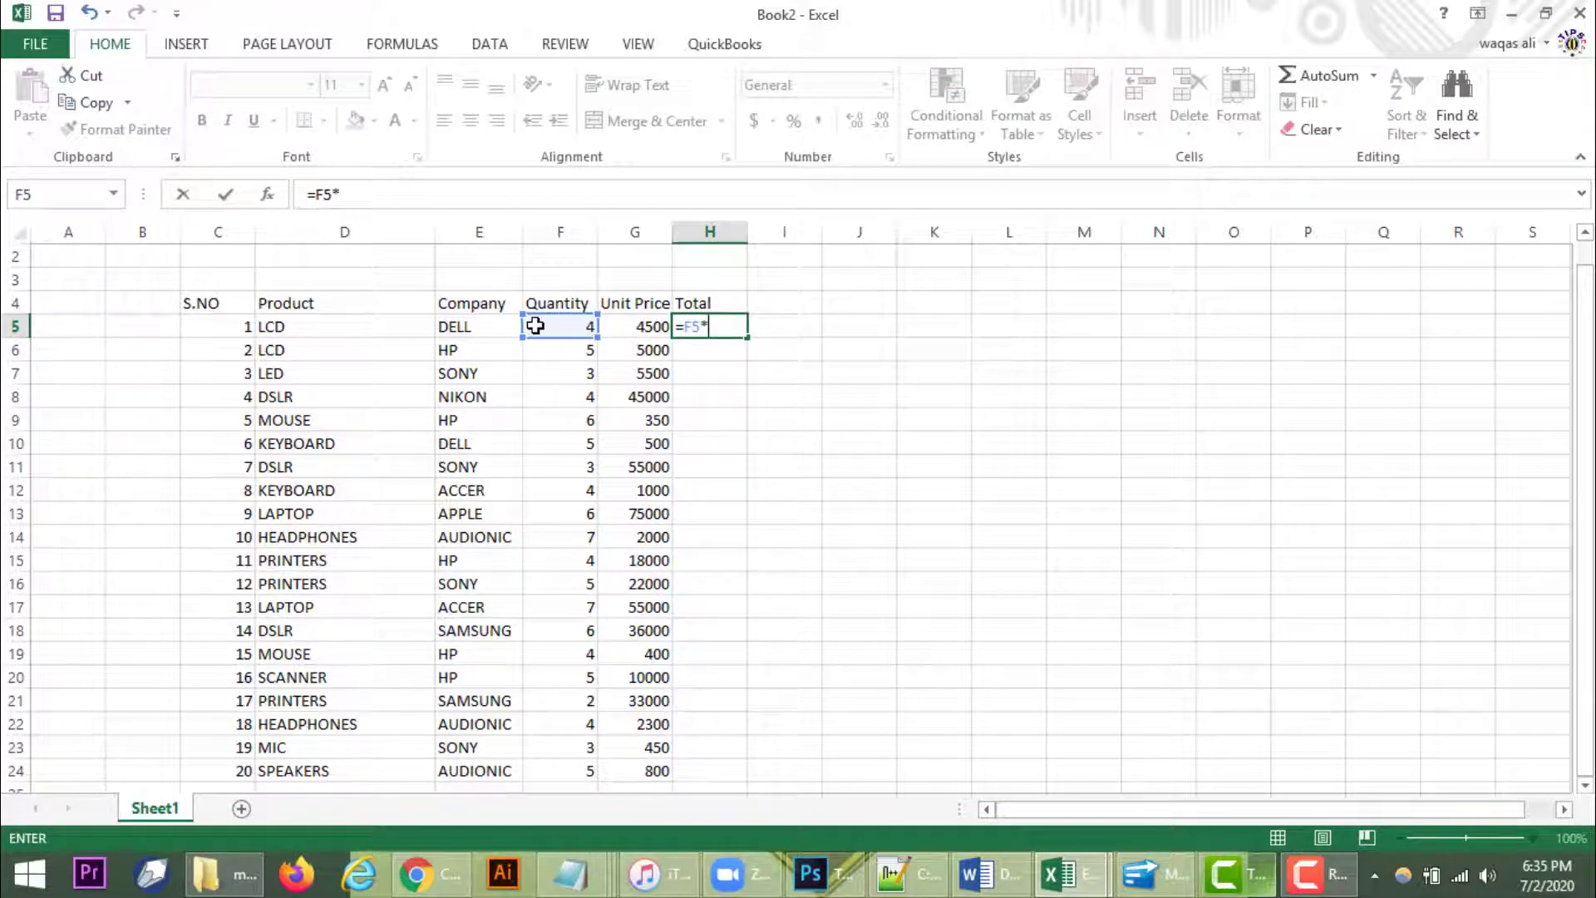
left_click(625, 324)
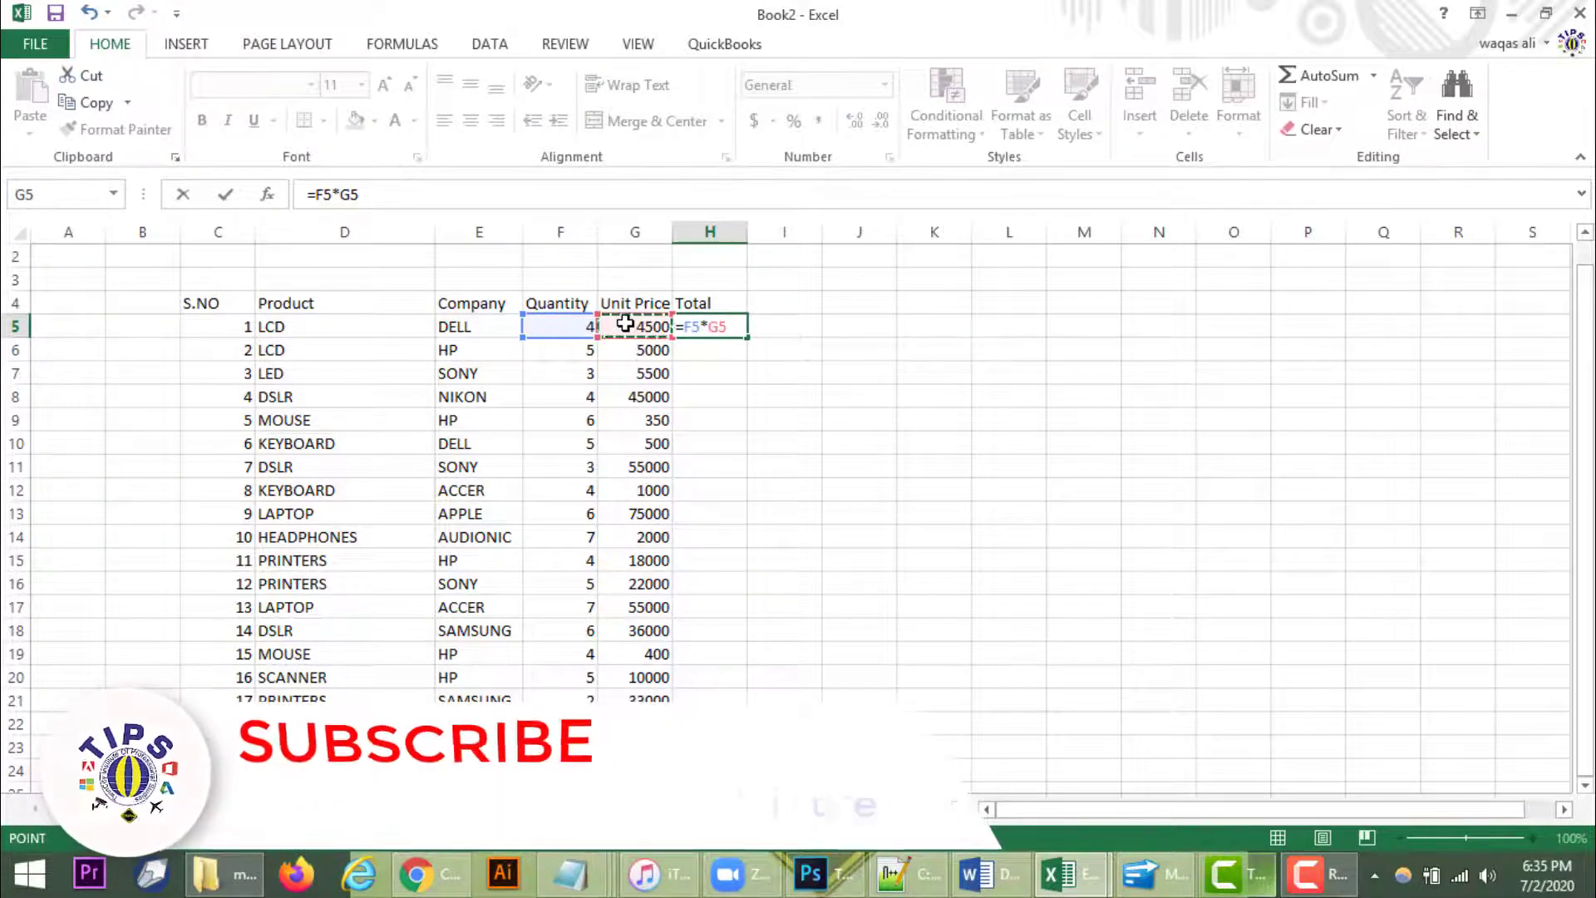
key("Return")
left_click(720, 327)
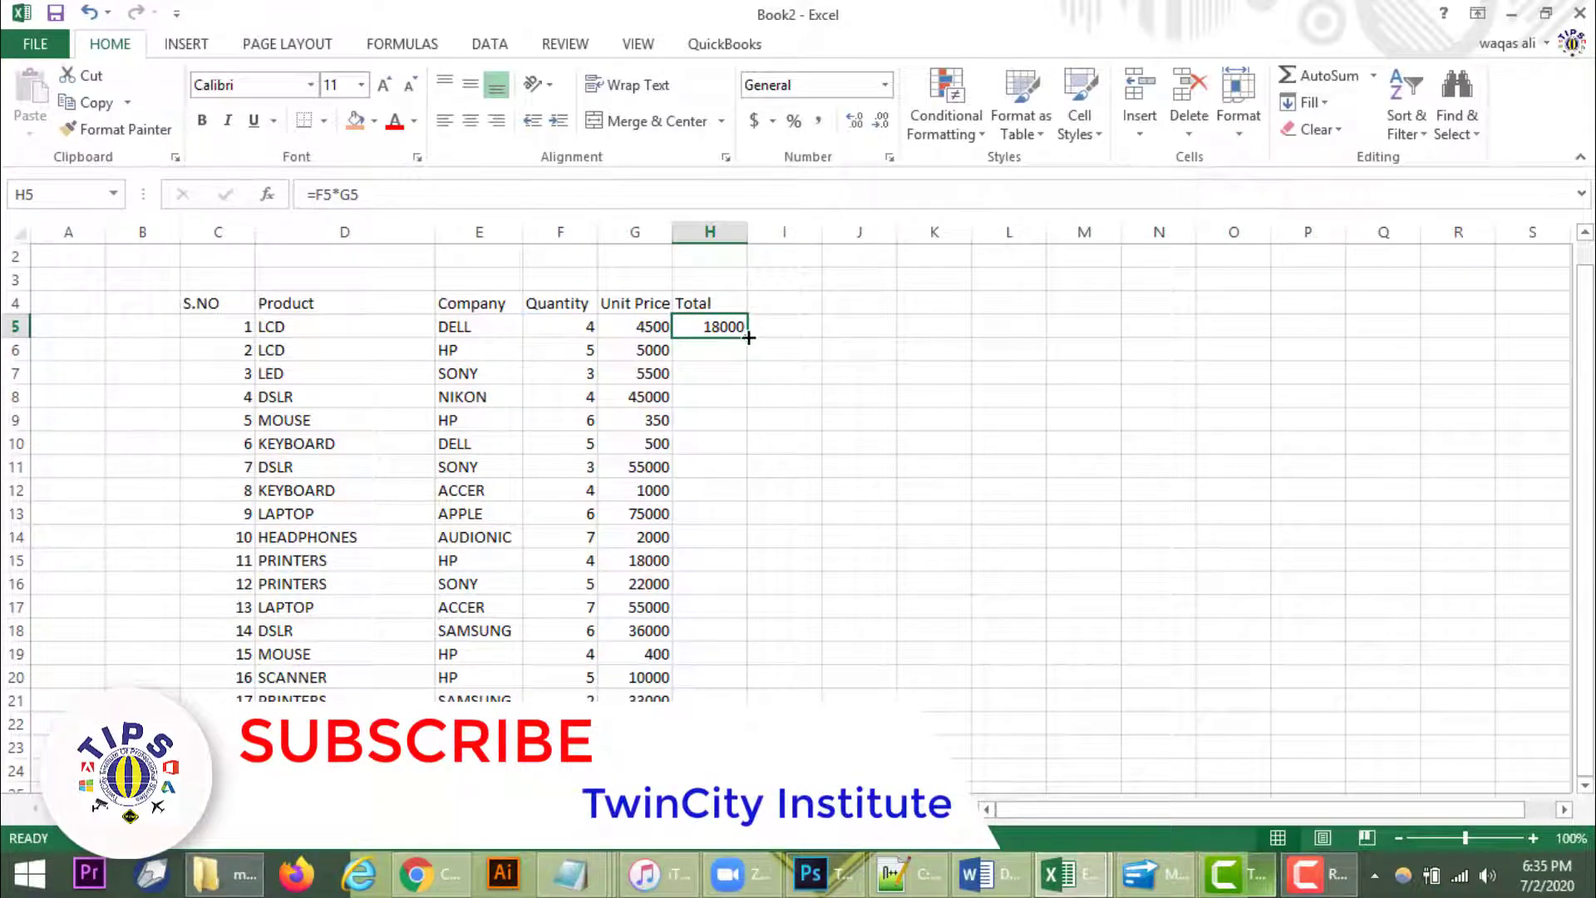
double_click(748, 338)
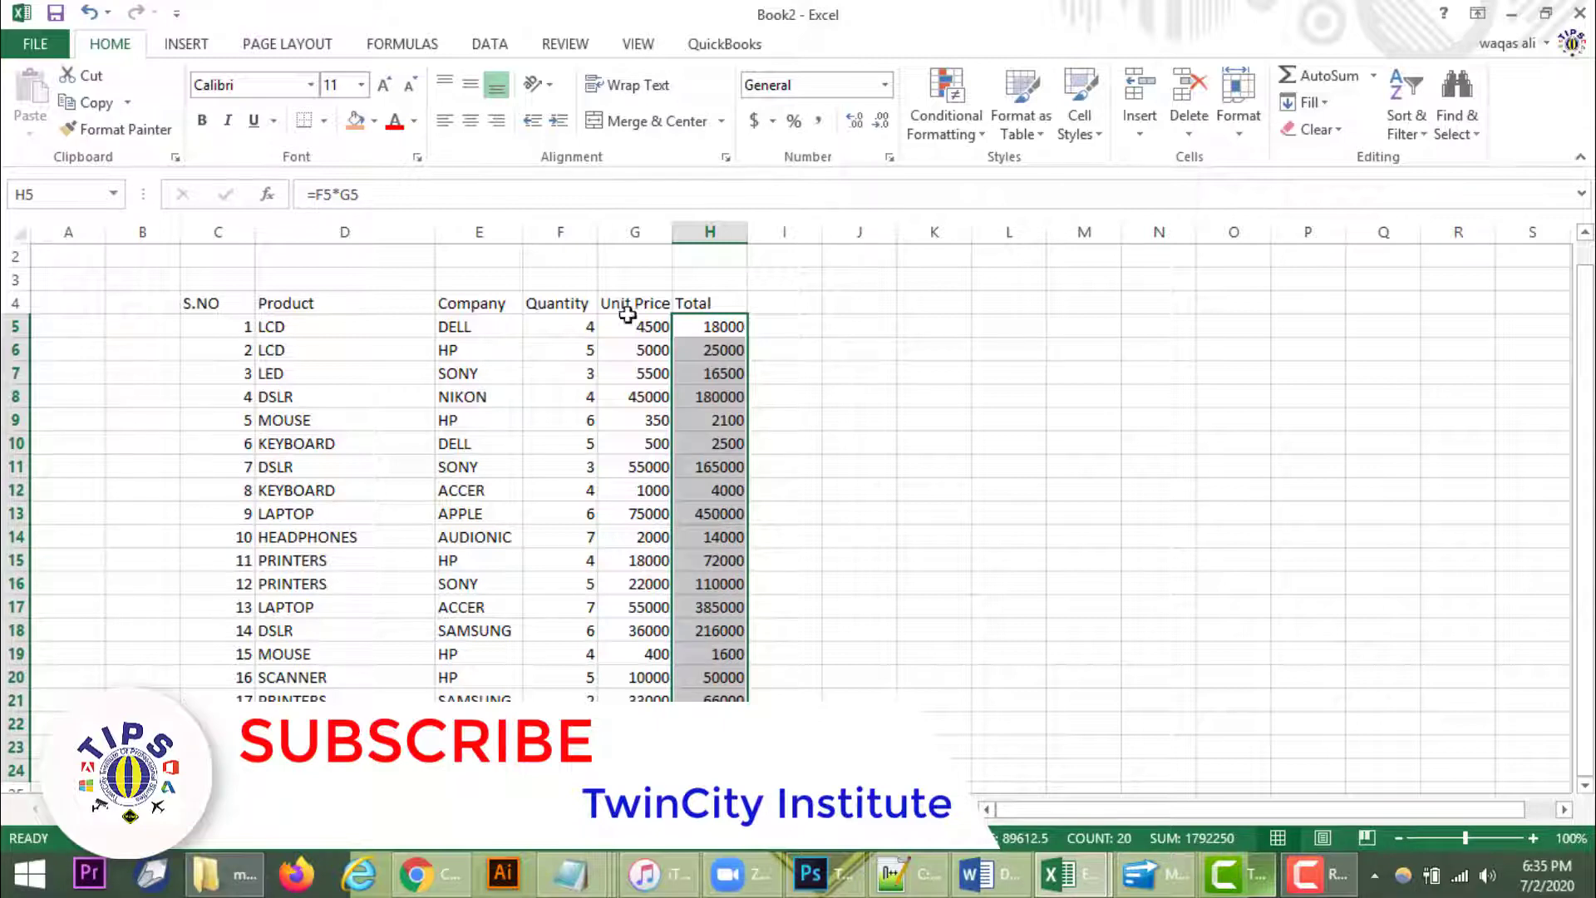
- Merge and center C2:H3 above the table and enter the title PURCHASES OF FEB 2020
left_click_drag(238, 277, 719, 257)
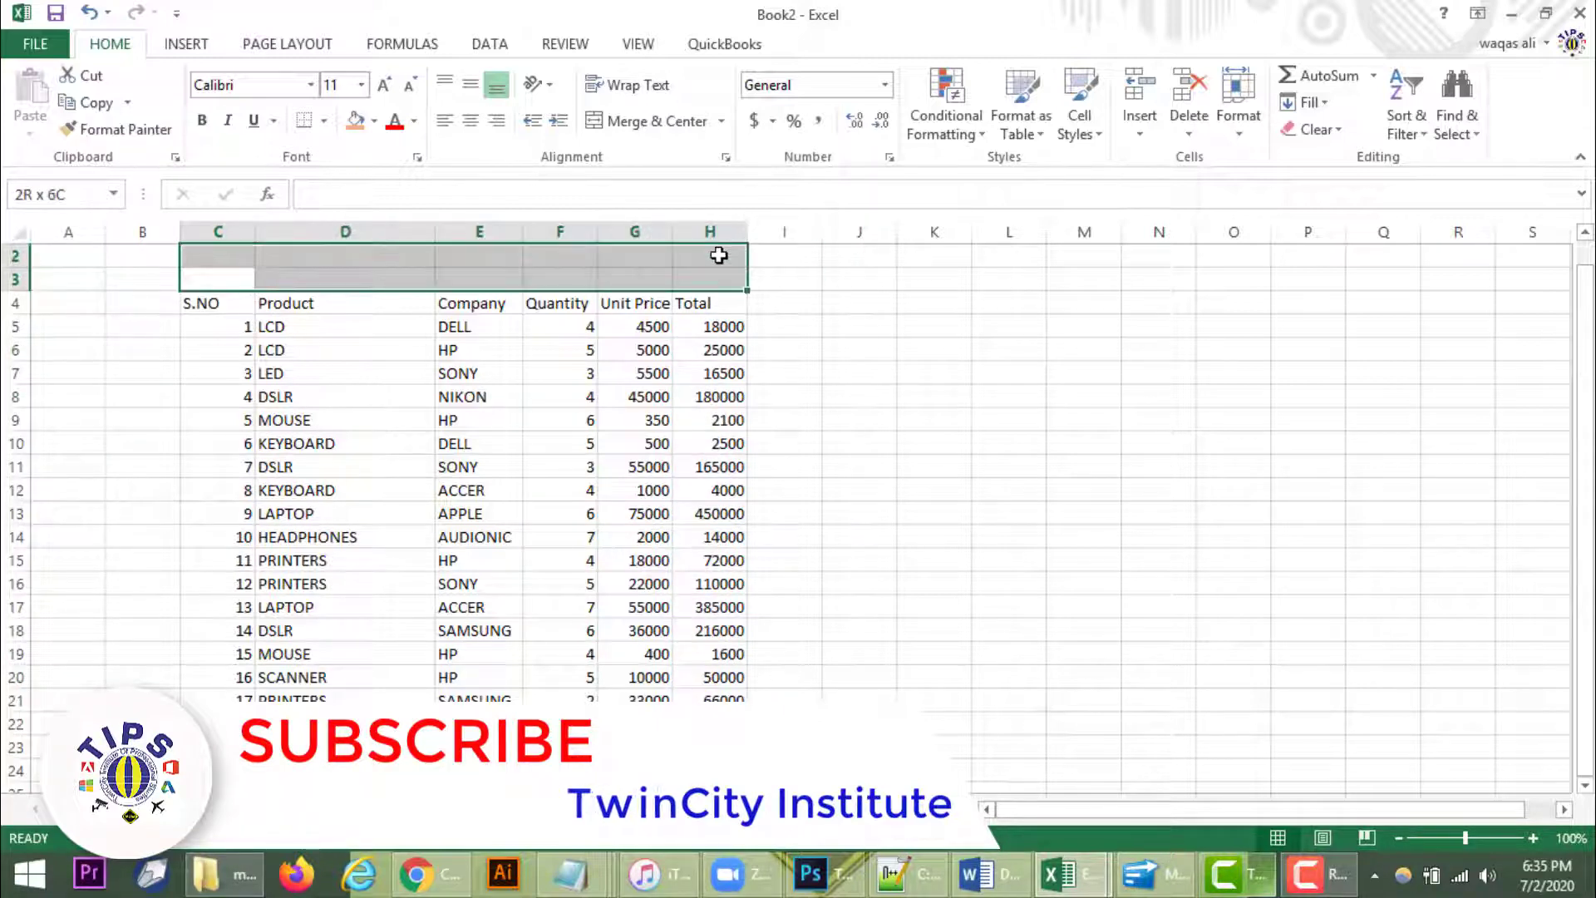
left_click(630, 127)
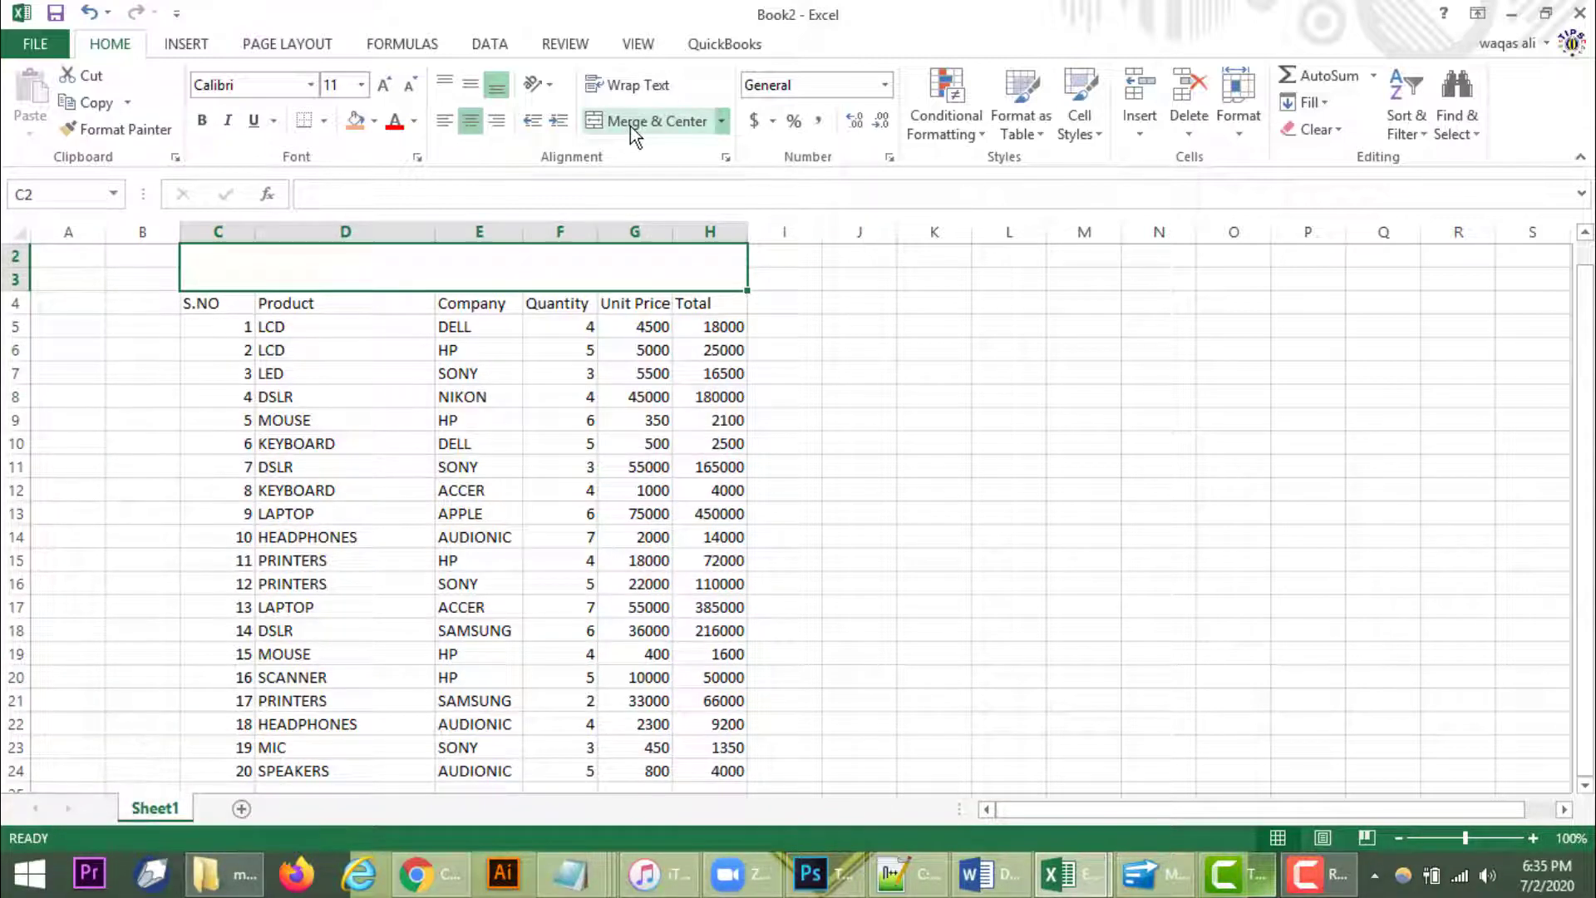
type("PURCHASES OF ")
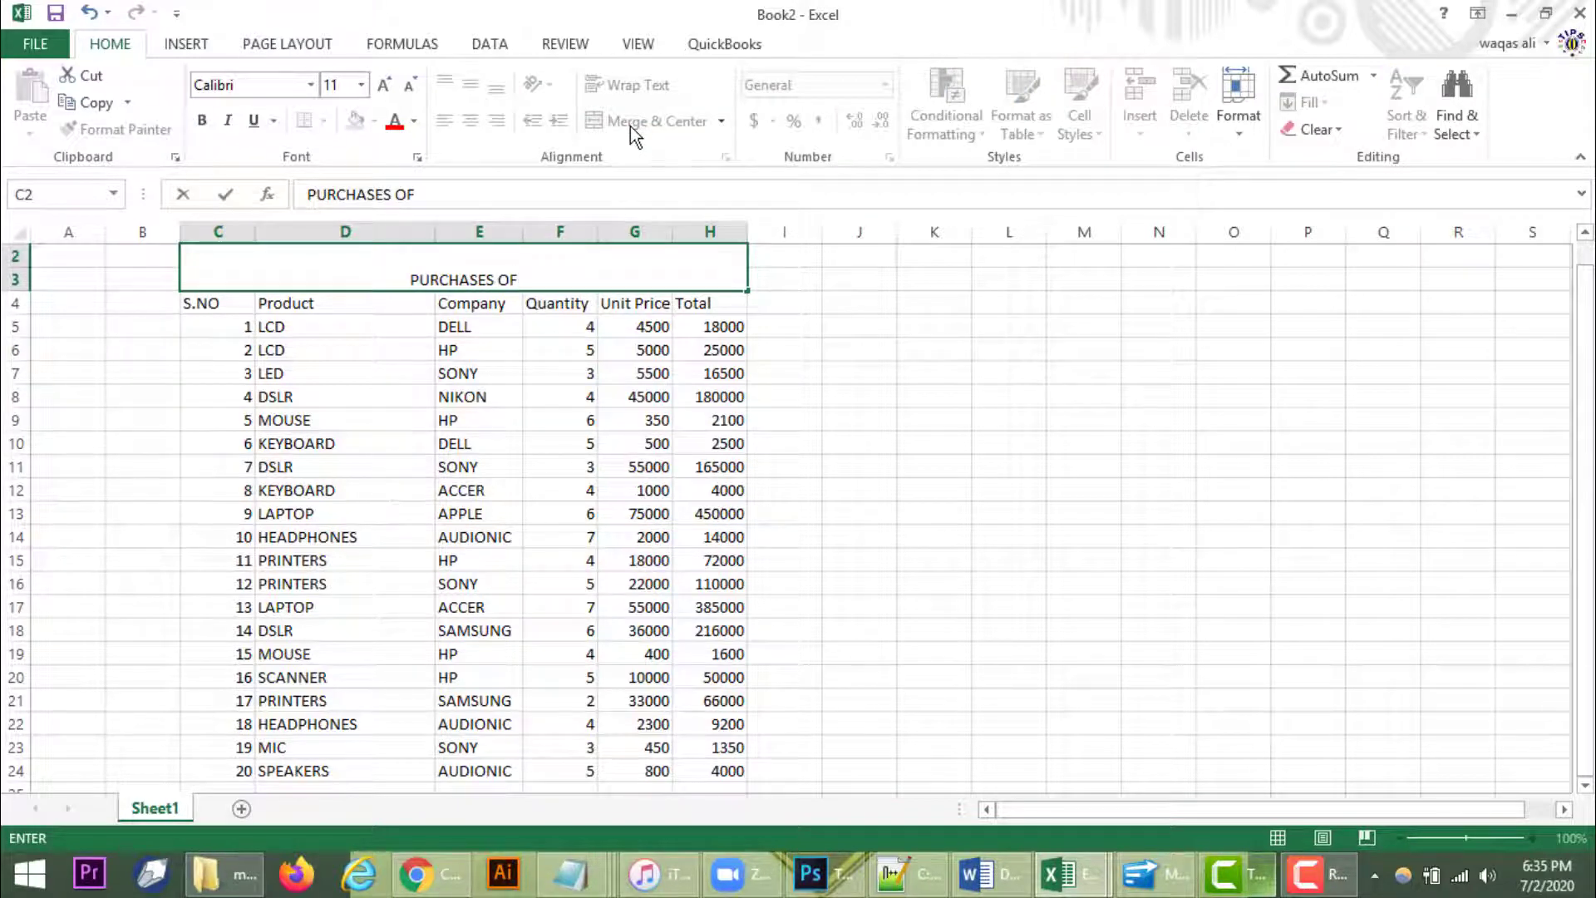
type("FEB")
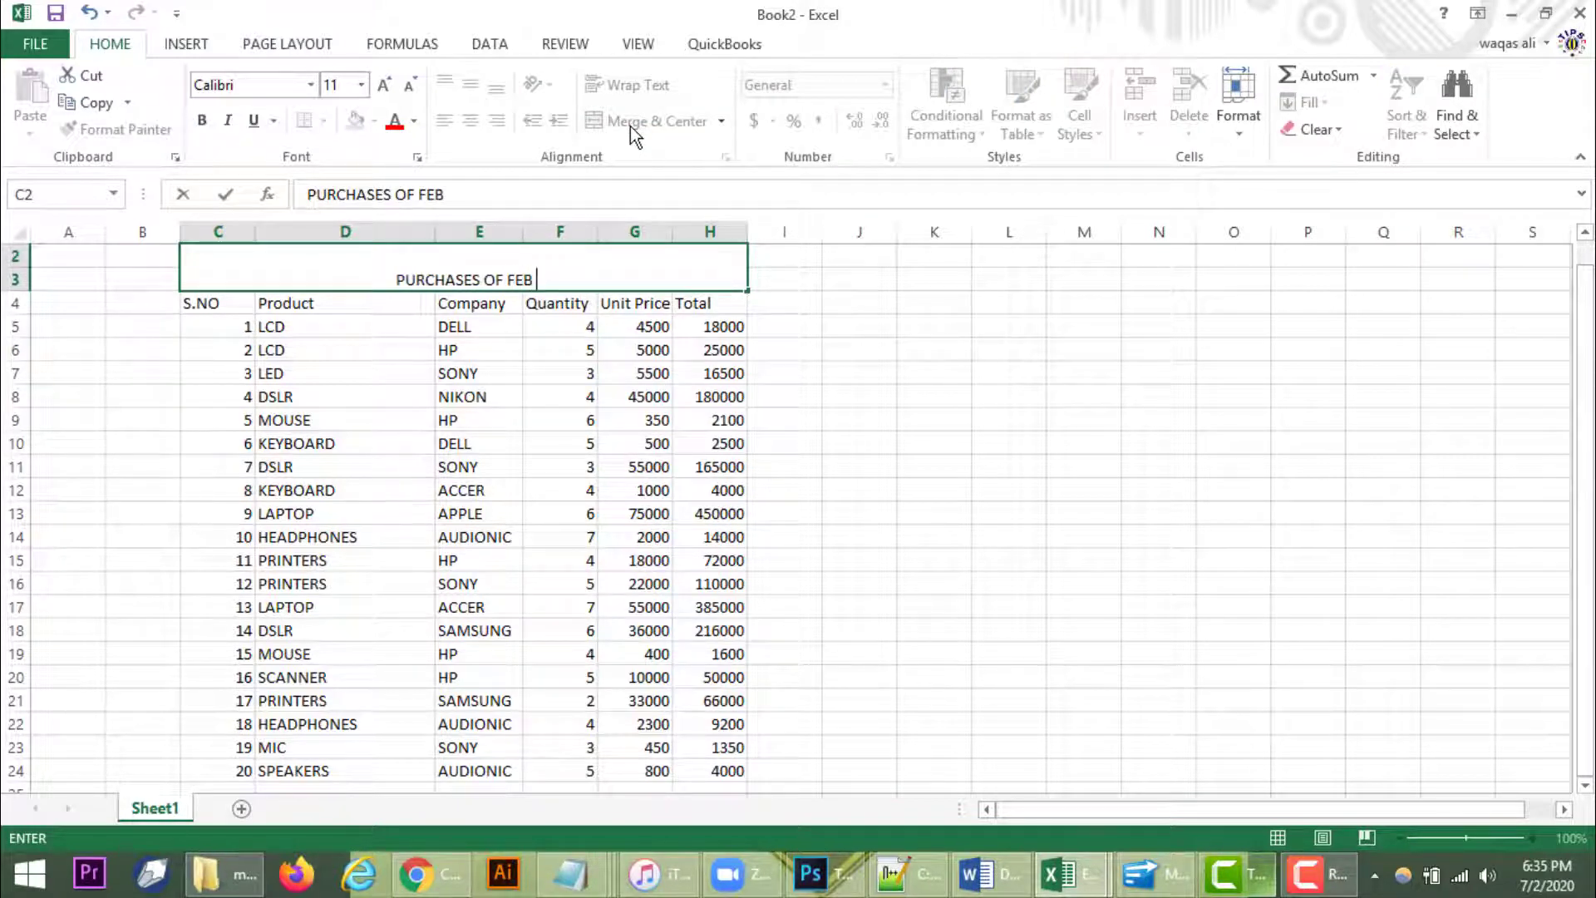
type(" 2020")
key("Return")
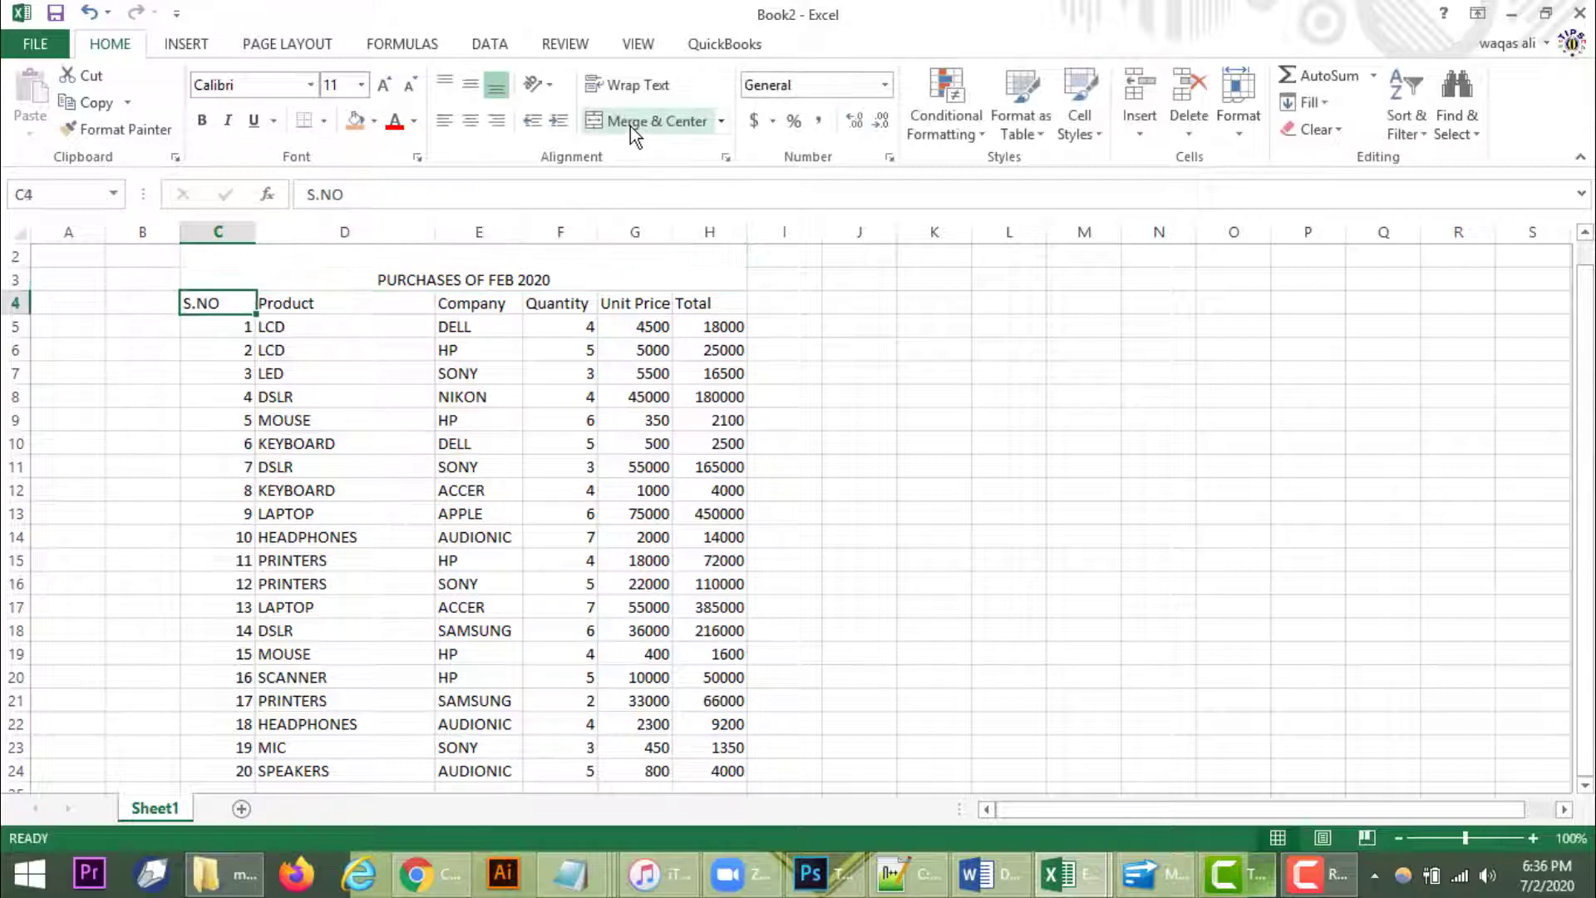
- Middle-align the merged title vertically and increase its font size to 18
left_click(545, 270)
left_click(470, 82)
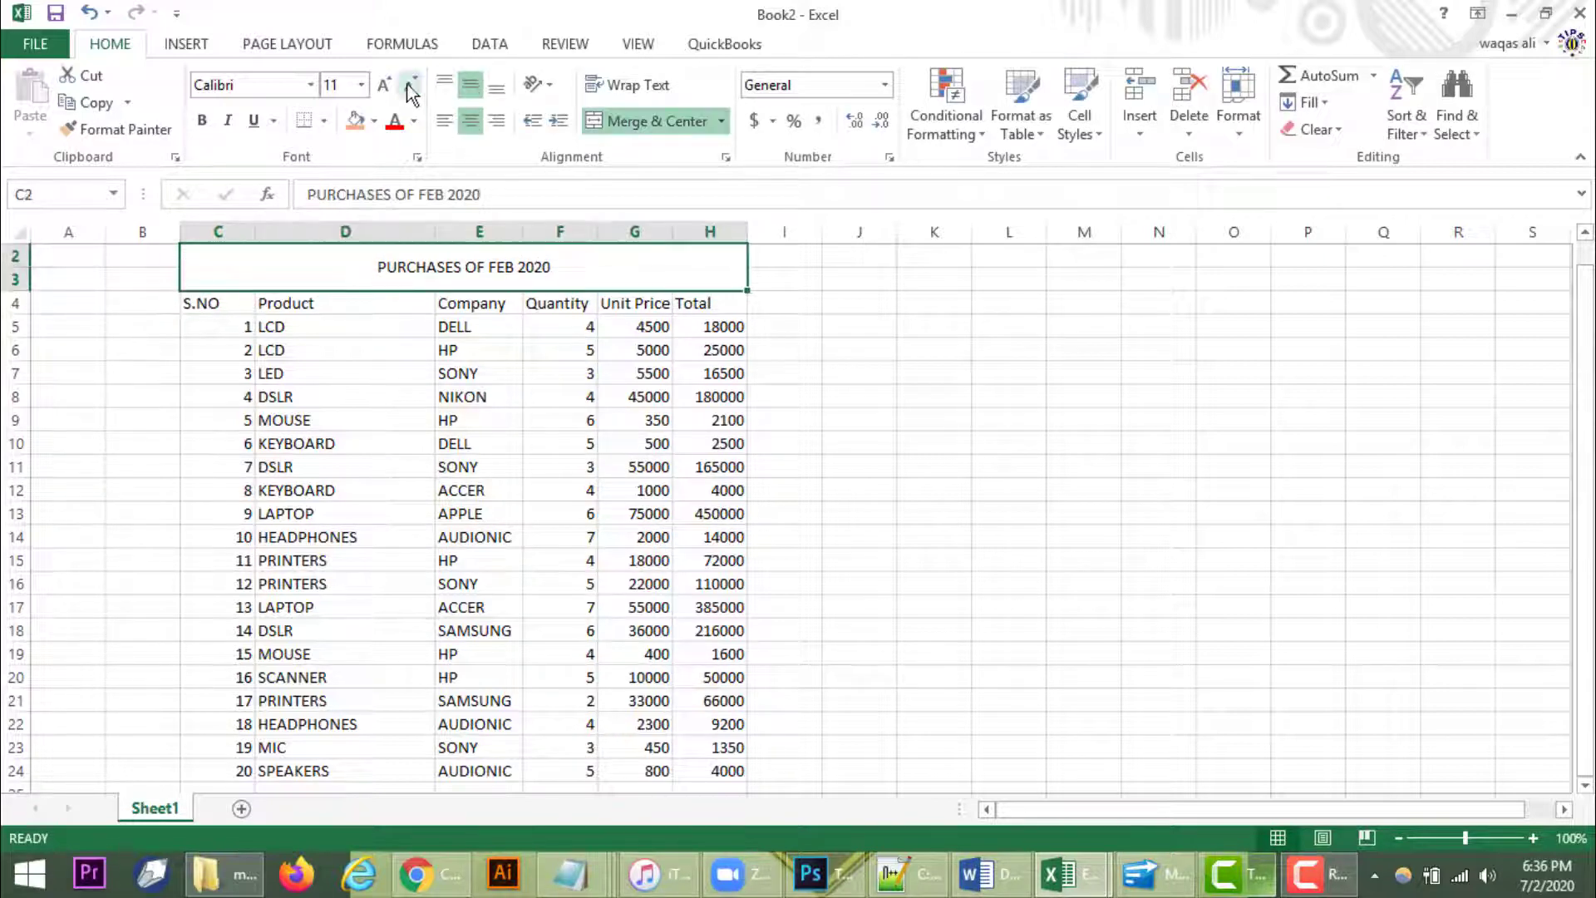
left_click(386, 87)
left_click(386, 86)
left_click(387, 87)
left_click(386, 86)
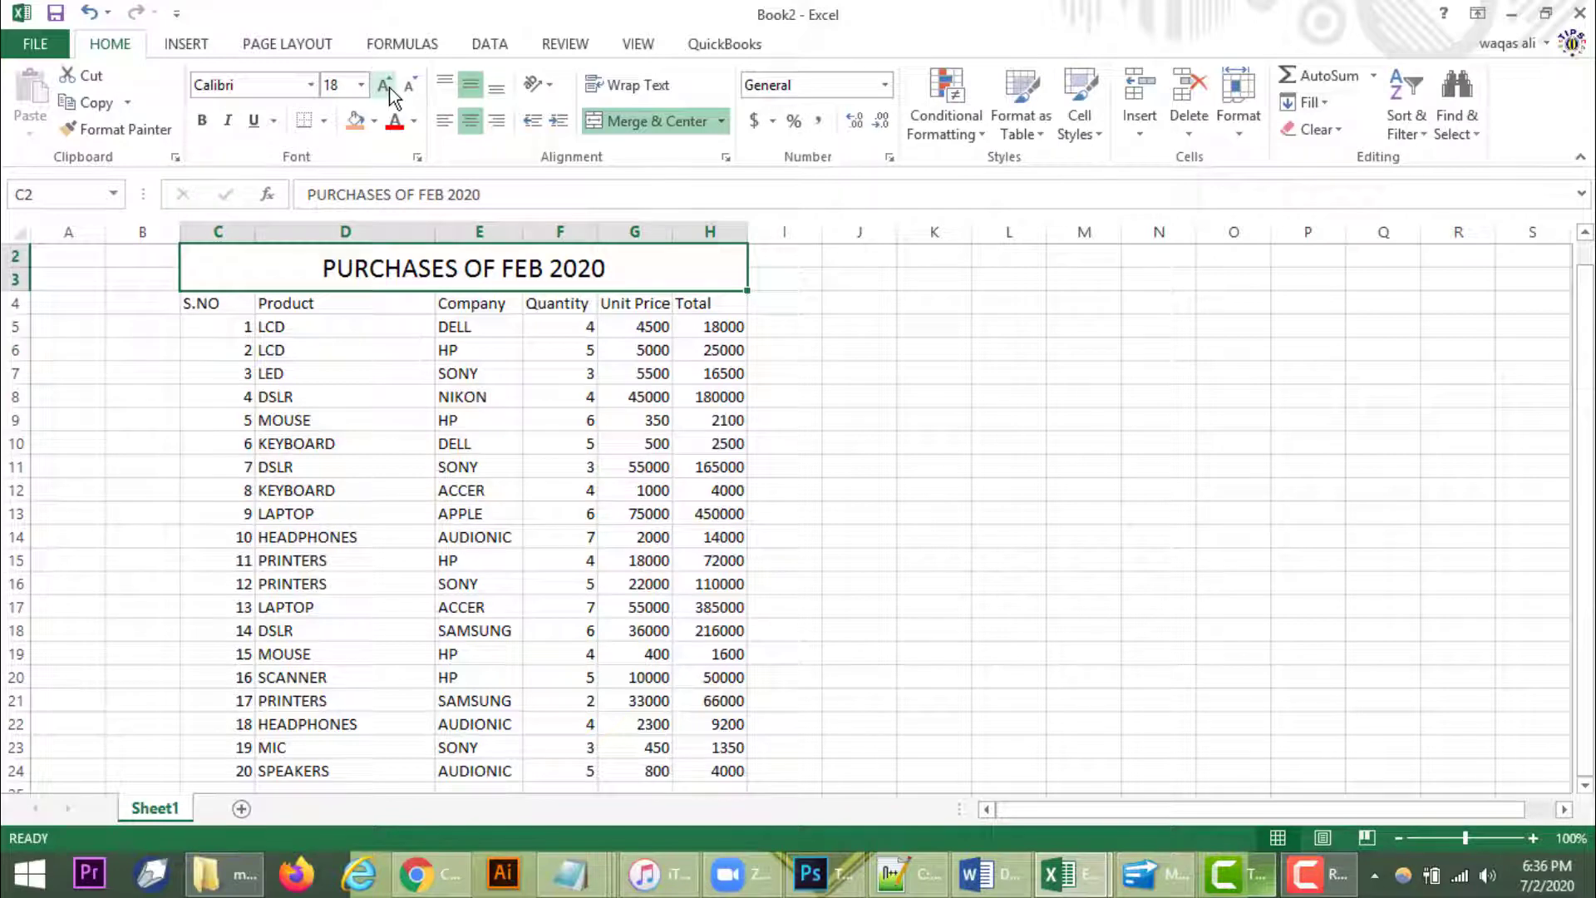
left_click(959, 554)
- Make the header row C4:H4 bold and italic and give it a light gold fill
left_click_drag(250, 308, 695, 303)
left_click(201, 119)
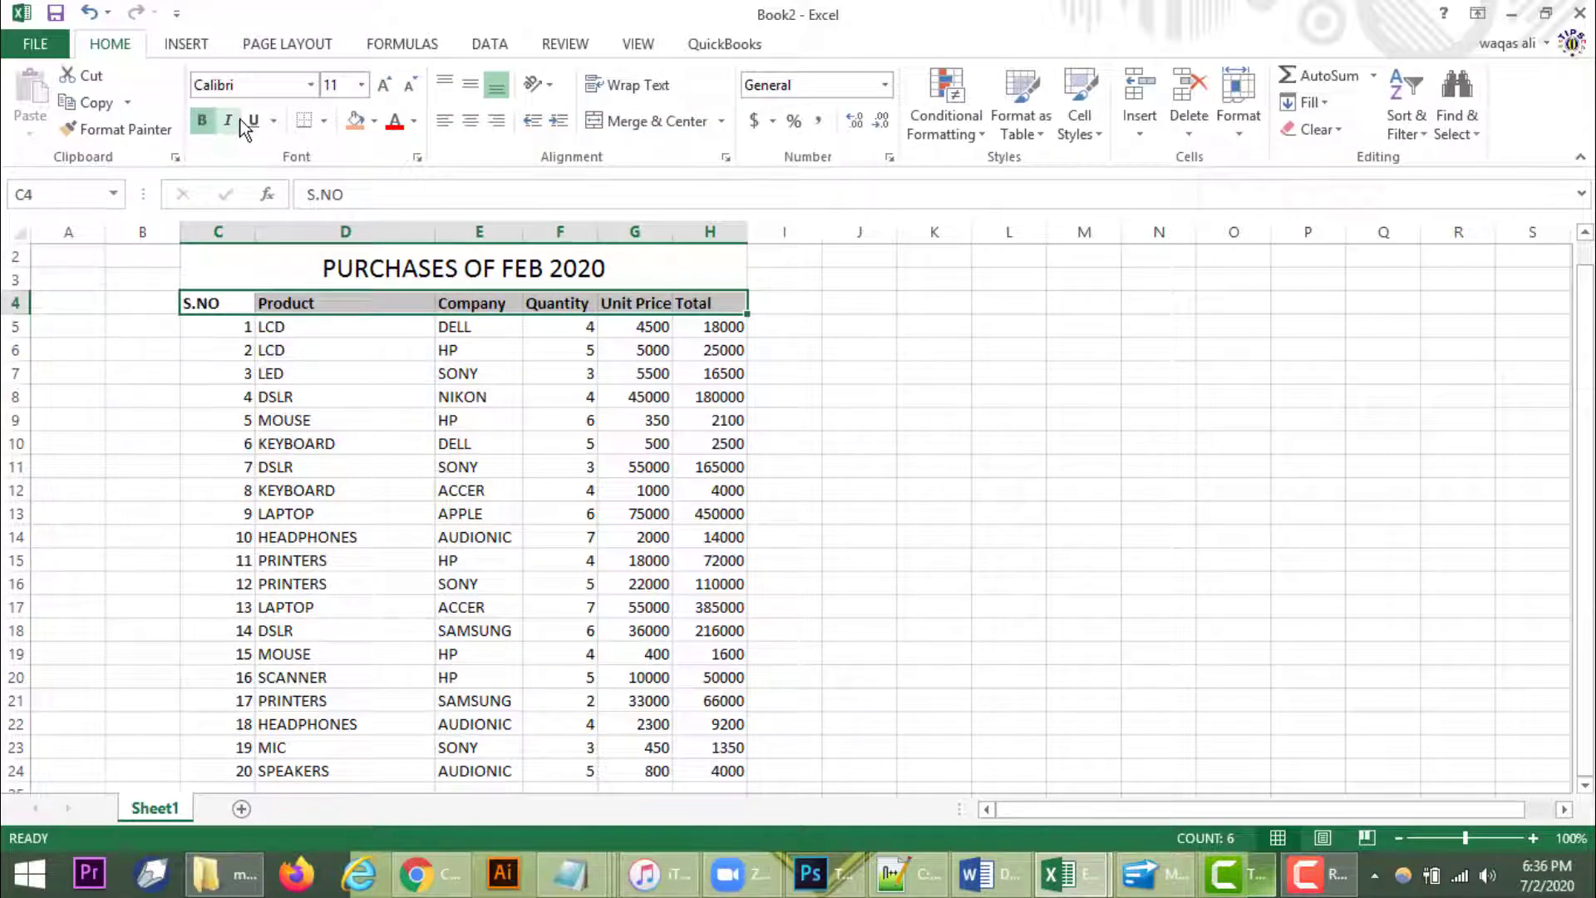
left_click(228, 120)
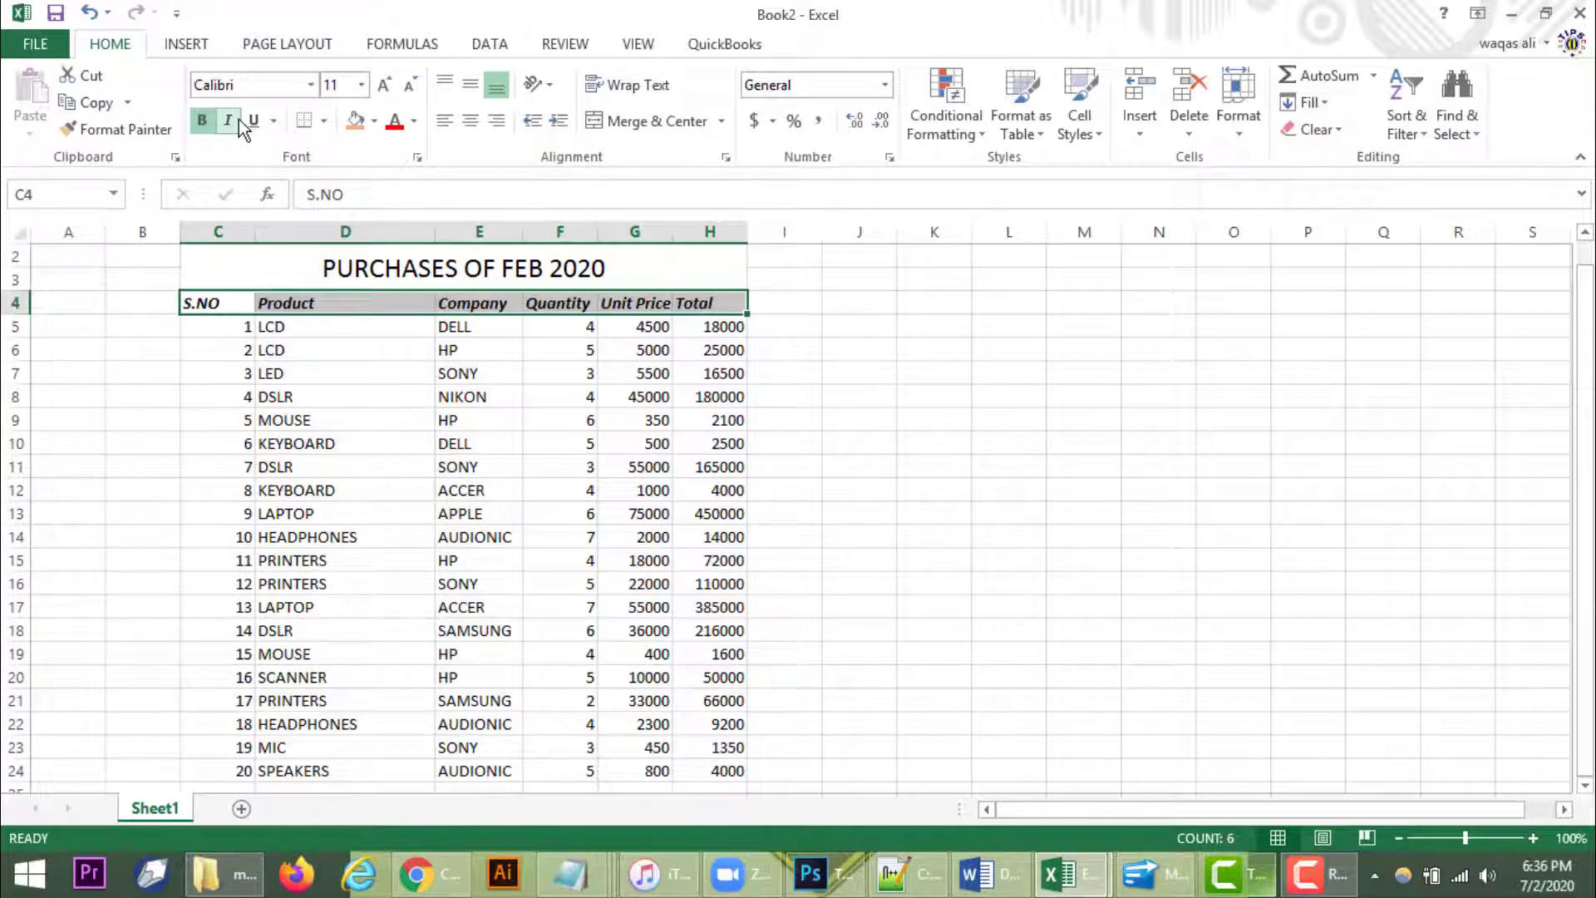
left_click(379, 121)
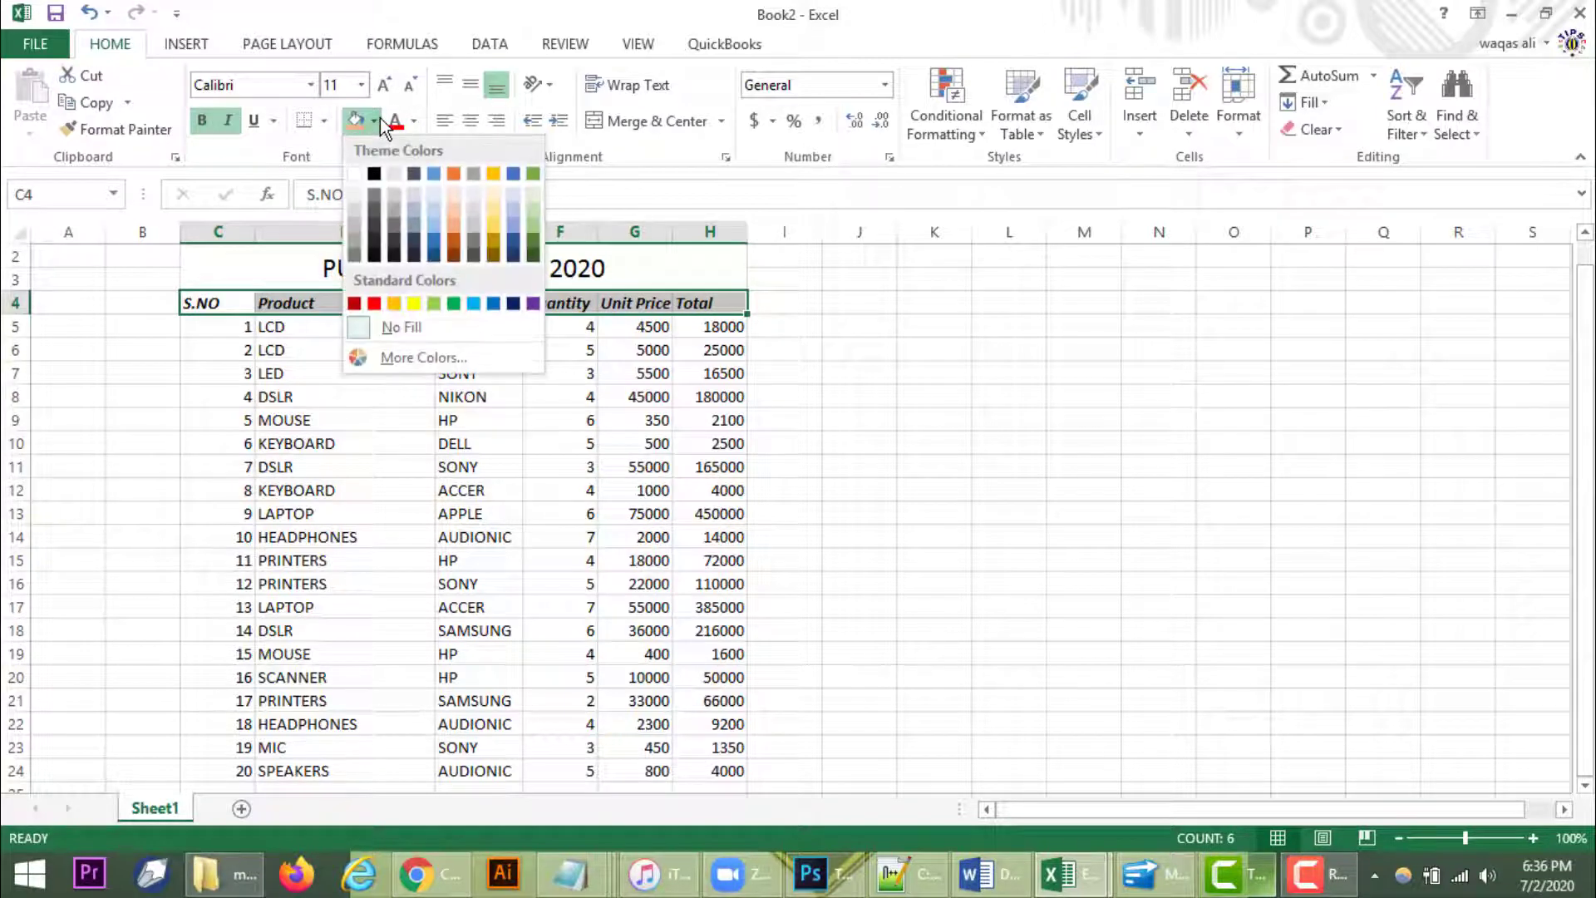
left_click(496, 196)
- Fill the merged title cell above the headers with a darker blue theme color
left_click_drag(233, 258, 731, 274)
left_click(656, 120)
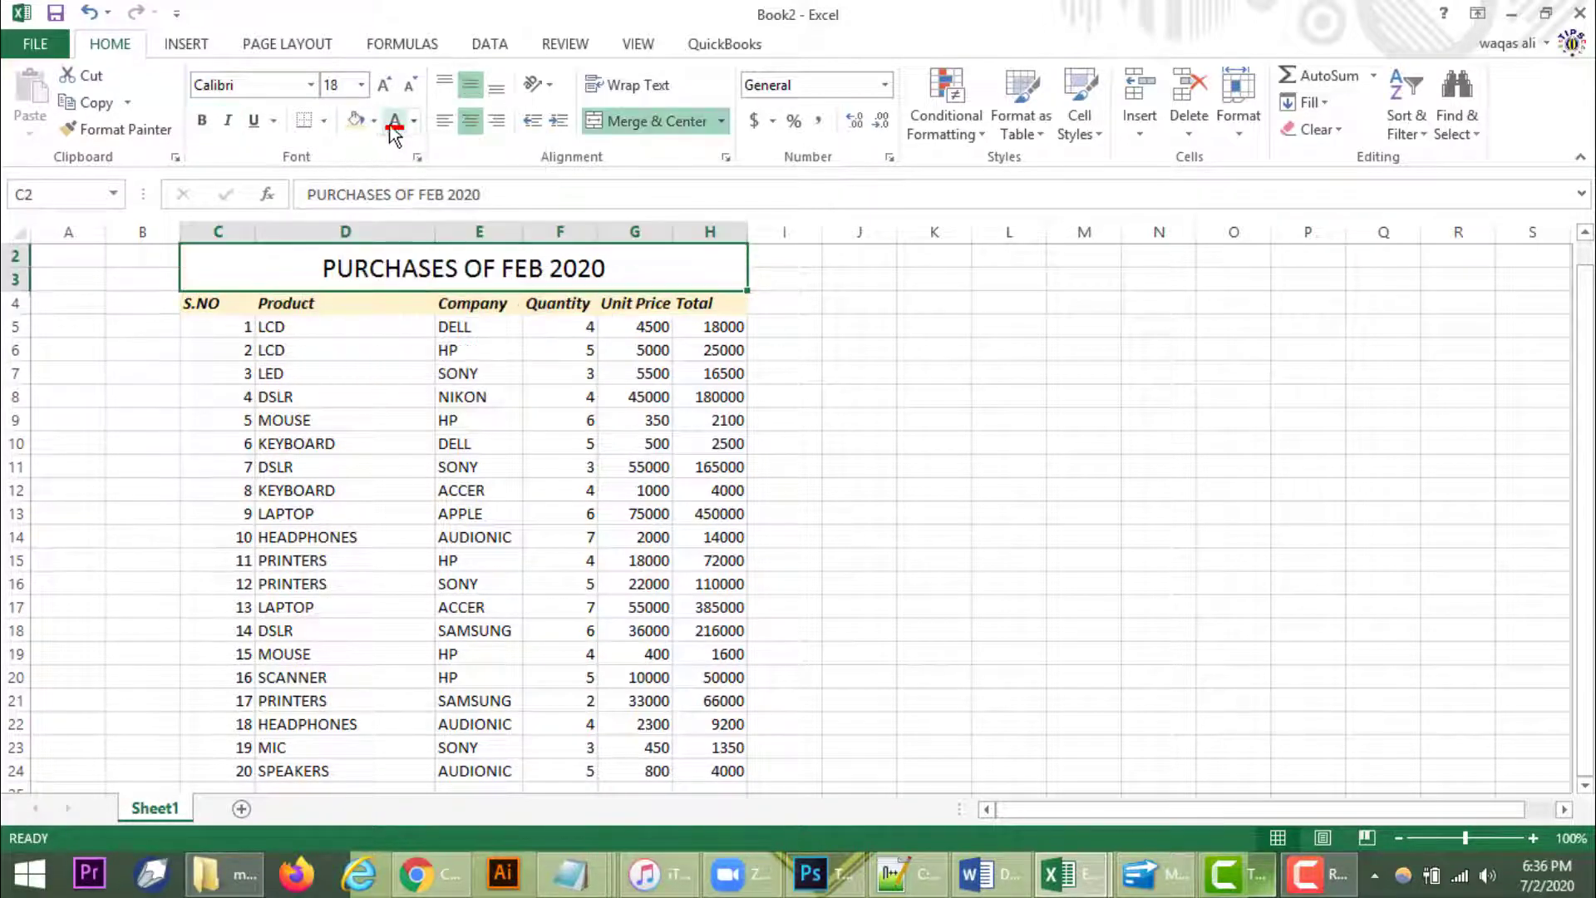
left_click(376, 121)
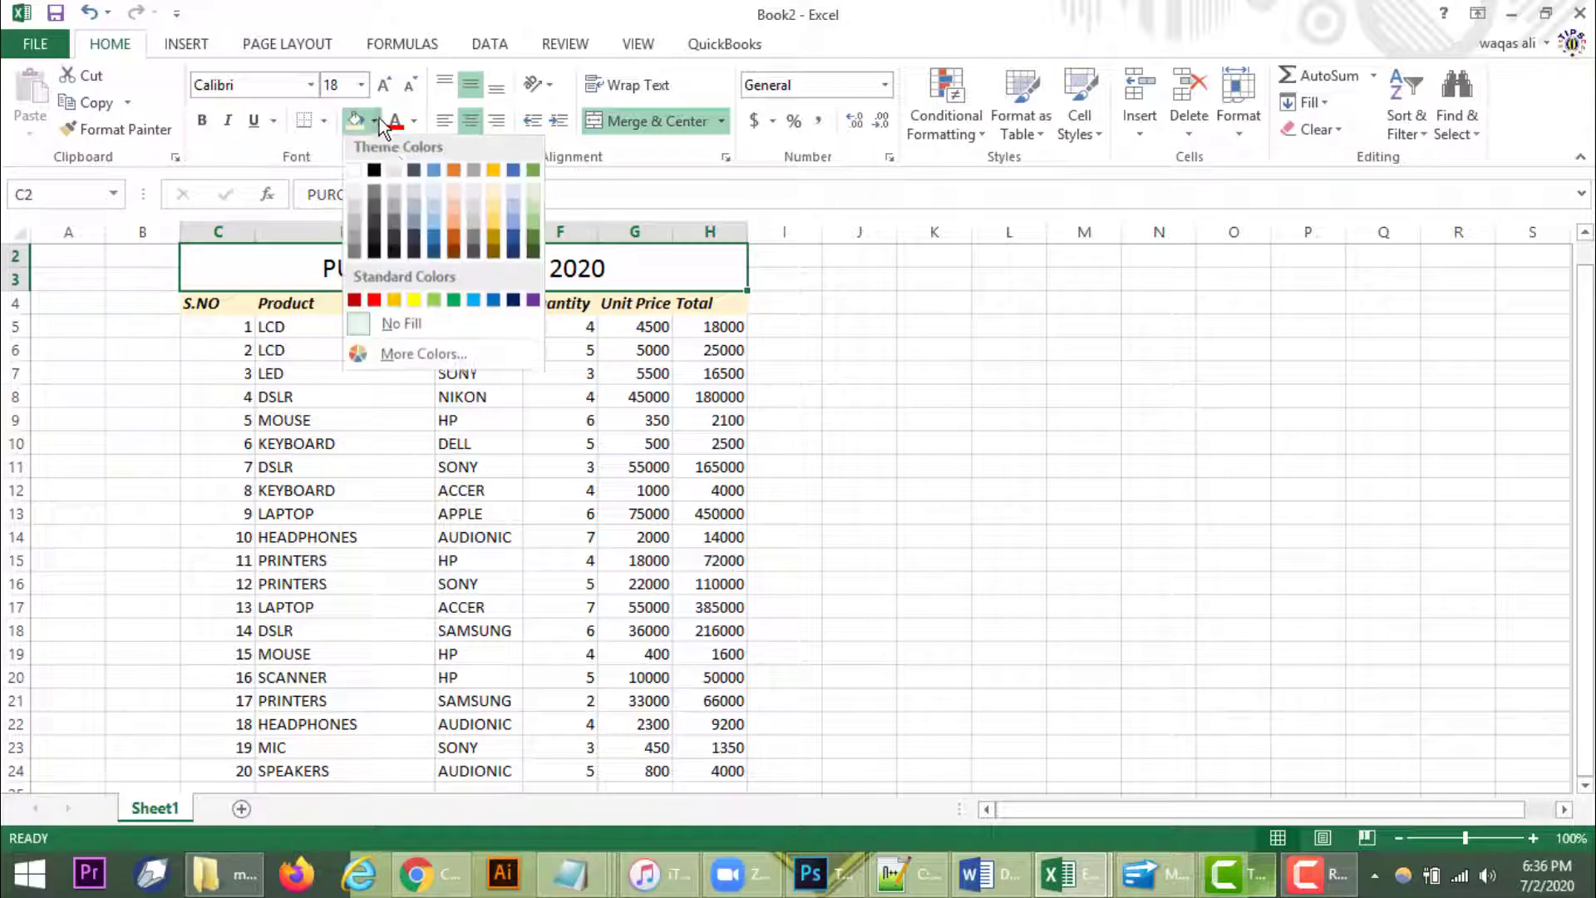
left_click(431, 233)
- Apply all borders to the whole table from the title down to row 24
left_click_drag(420, 267, 449, 698)
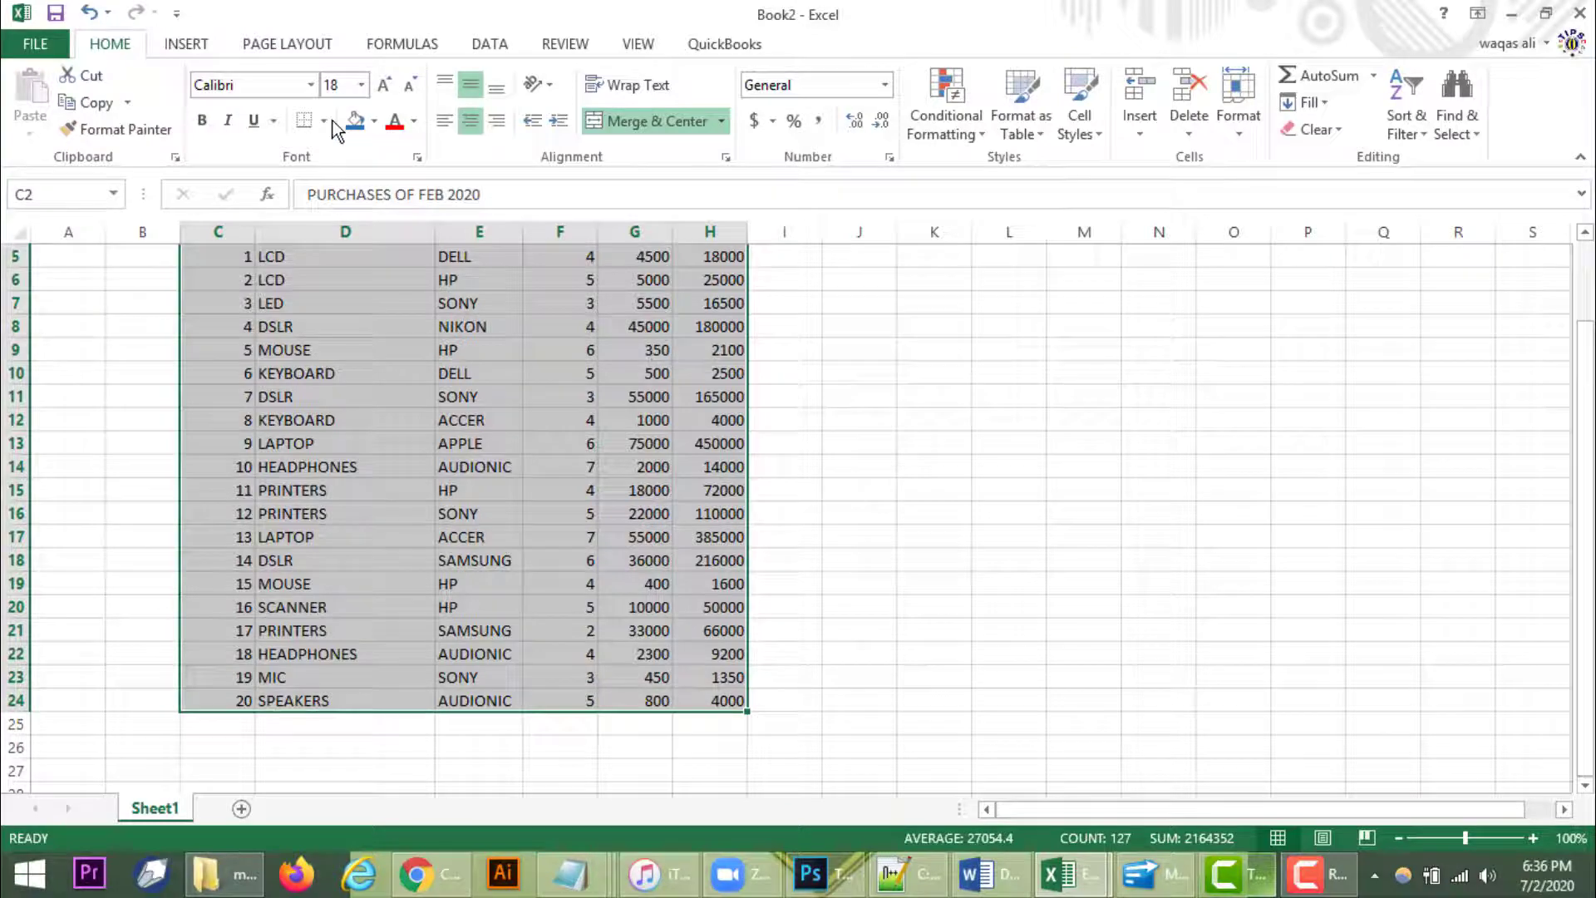
left_click(324, 121)
left_click(363, 317)
scroll(864, 435, "up", 2)
left_click(865, 434)
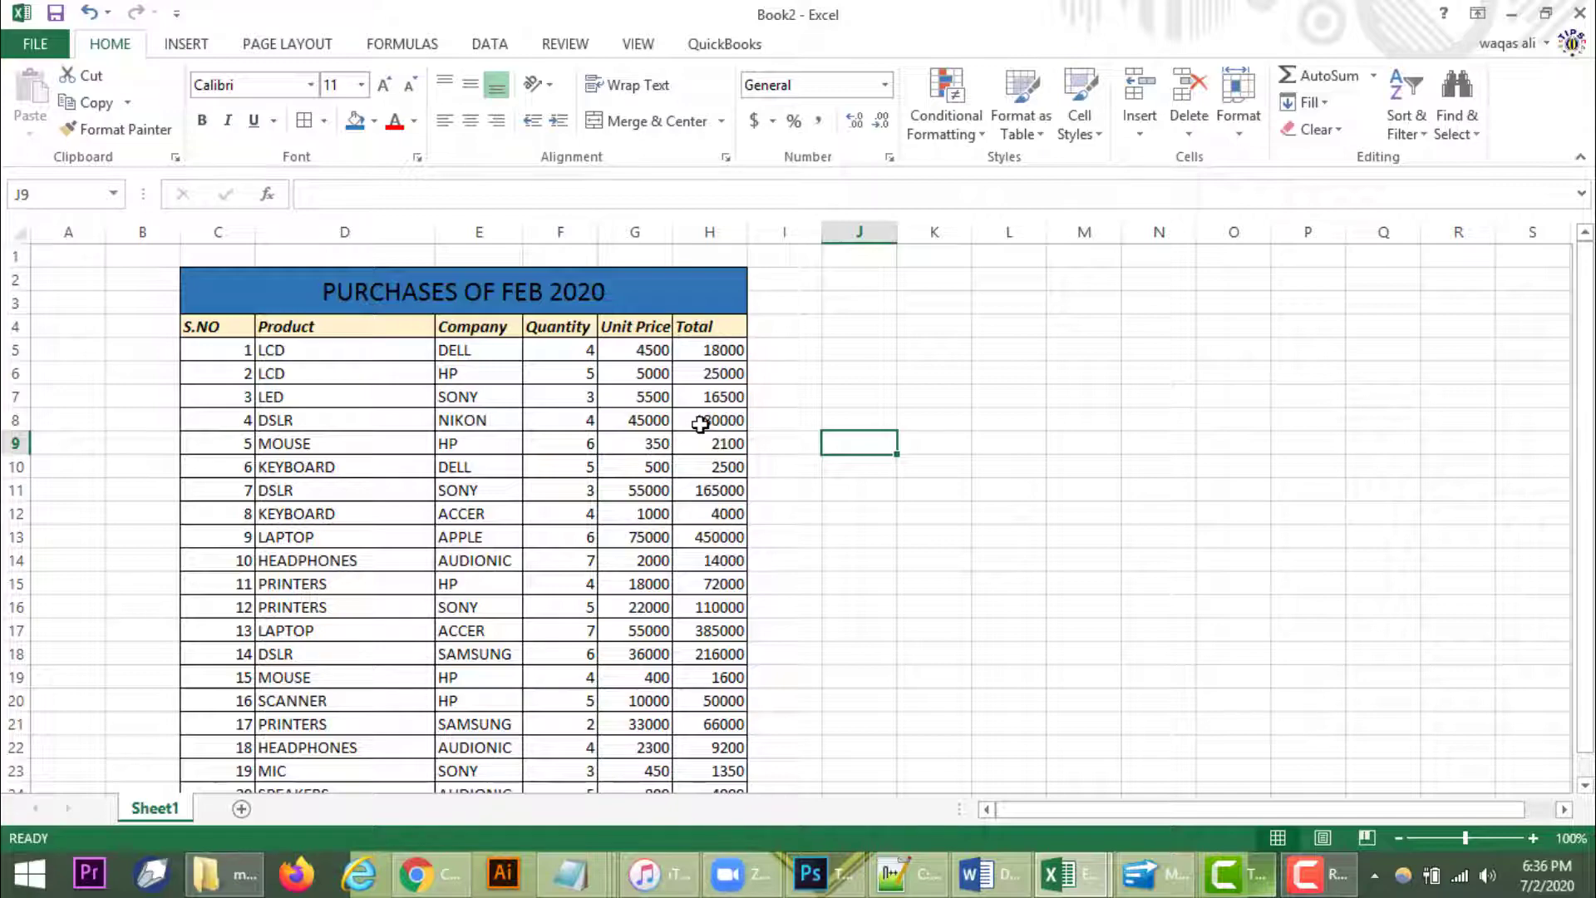
- Examine the purchase table for products and companies that occur repeatedly, comparing their quantities and totals
scroll(700, 424, "down", 1)
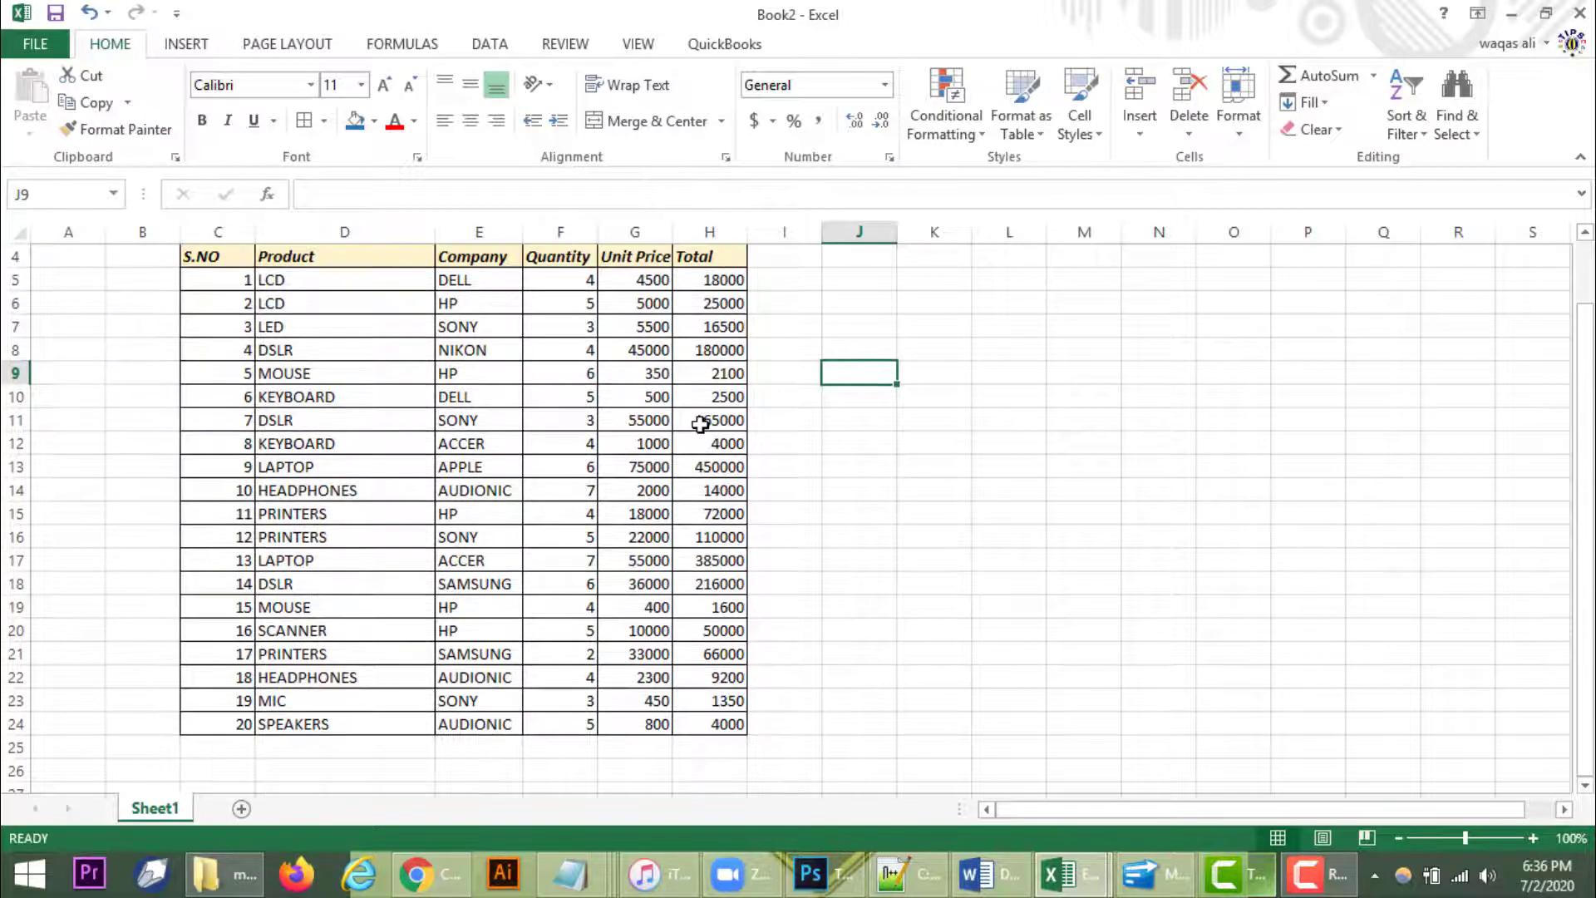
scroll(700, 424, "up", 1)
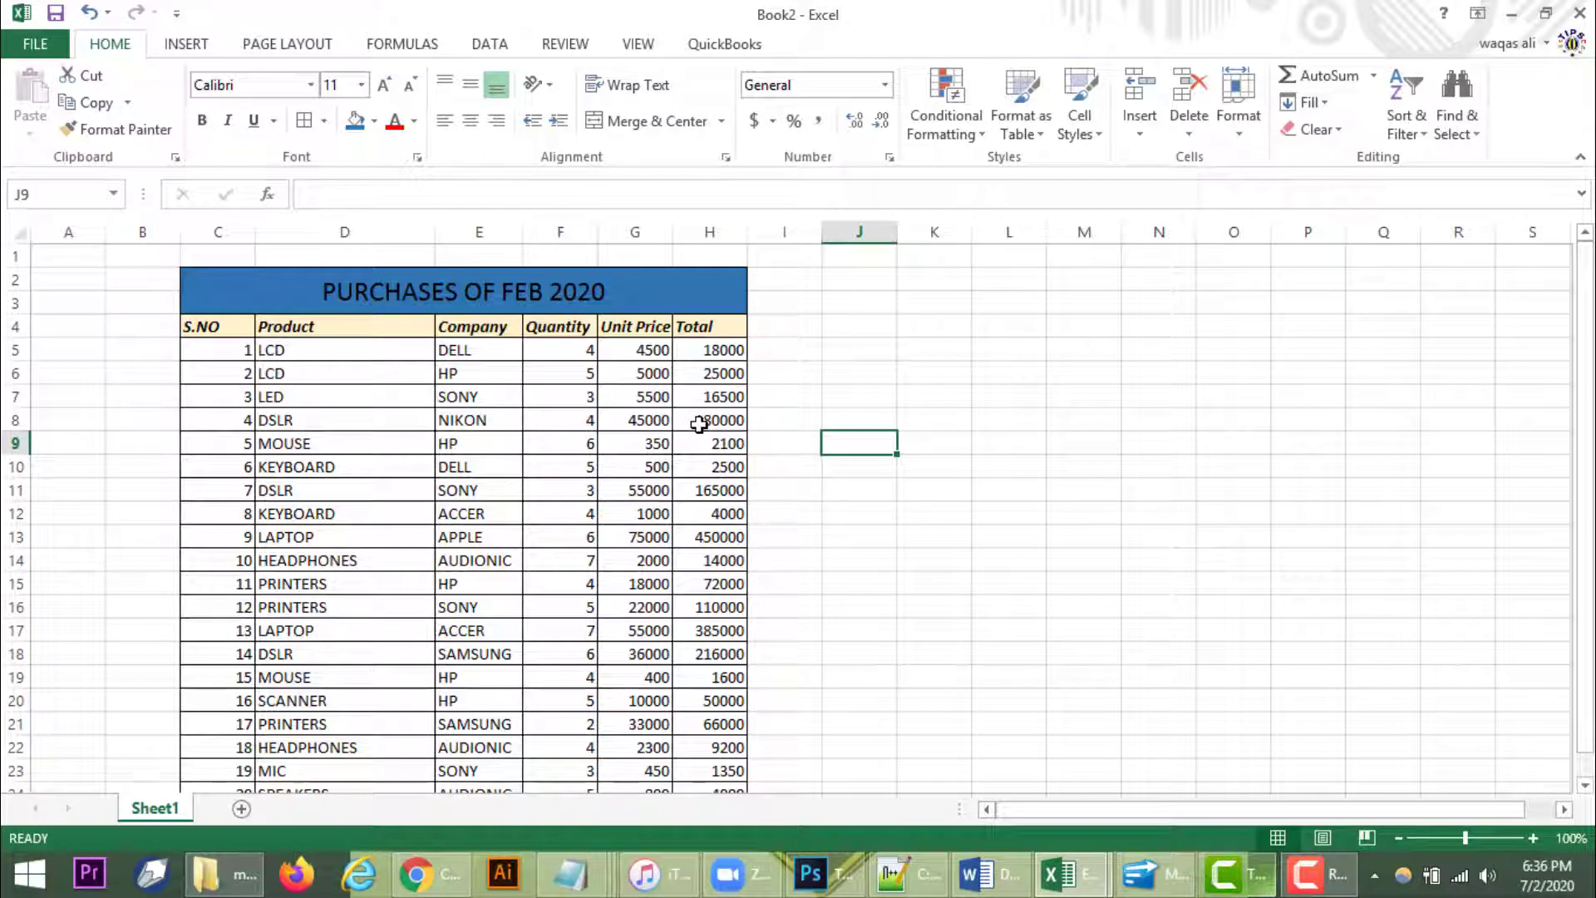
left_click(352, 466)
left_click(551, 474)
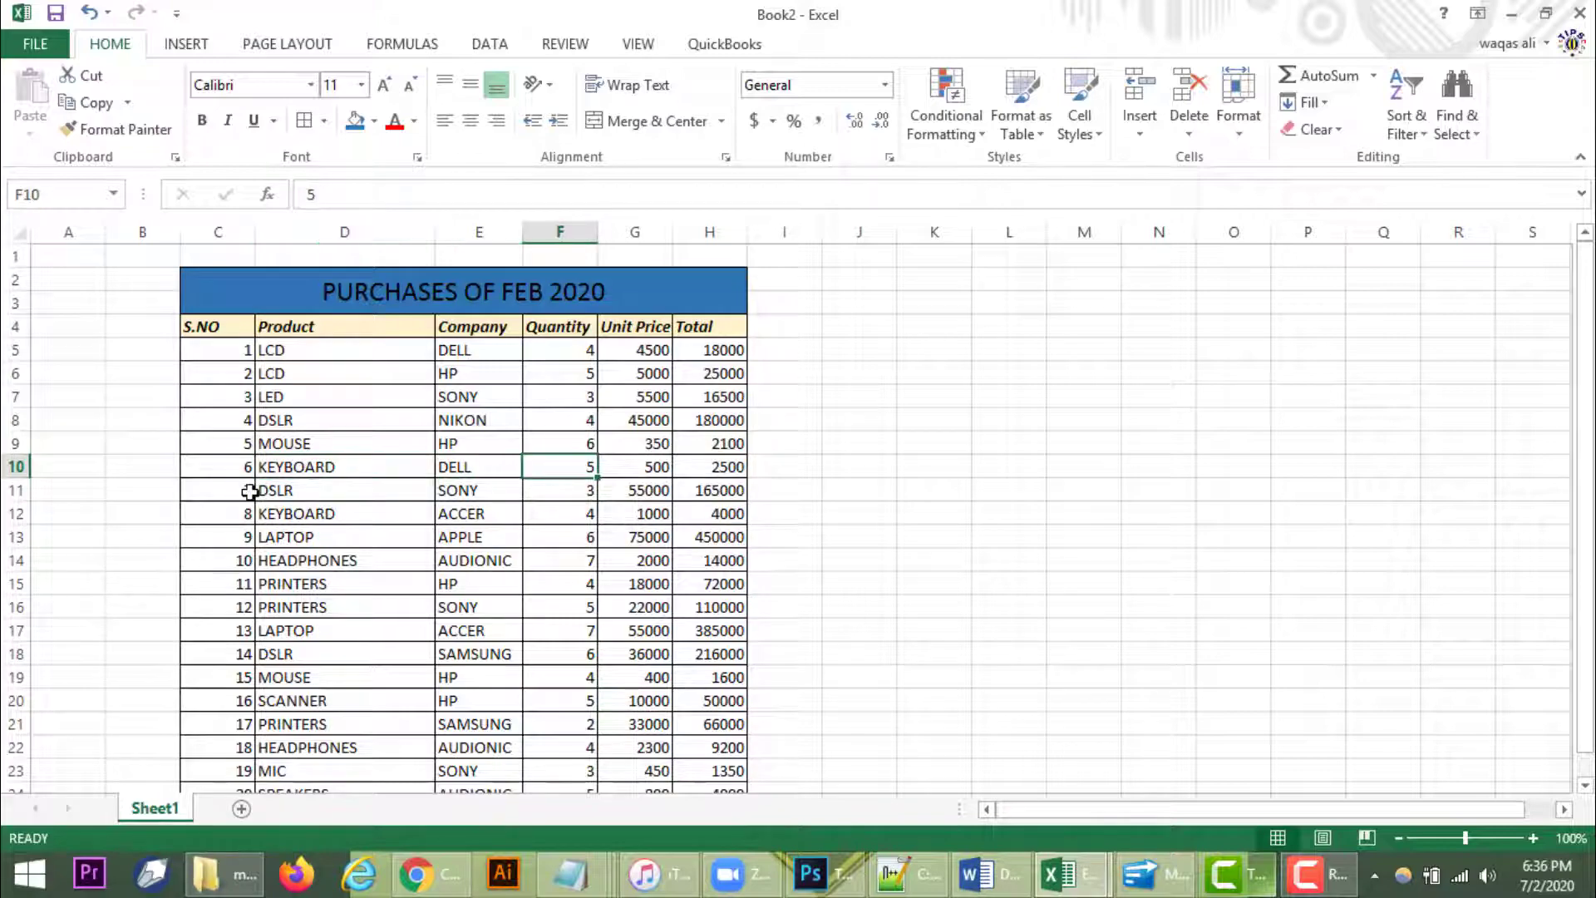
left_click(302, 466)
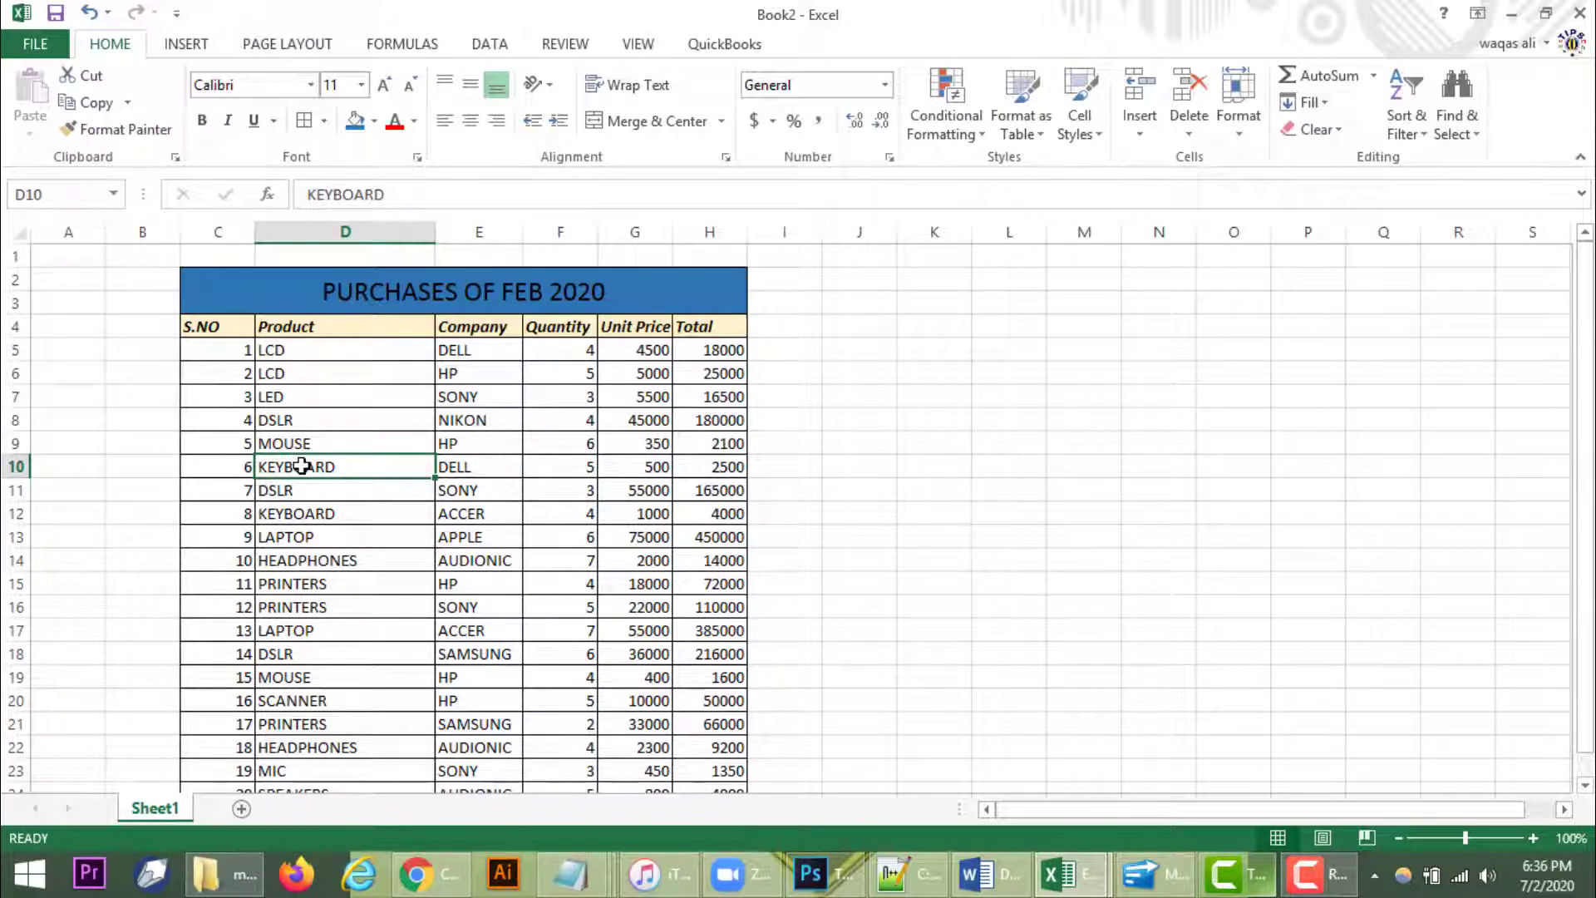
scroll(301, 466, "down", 1)
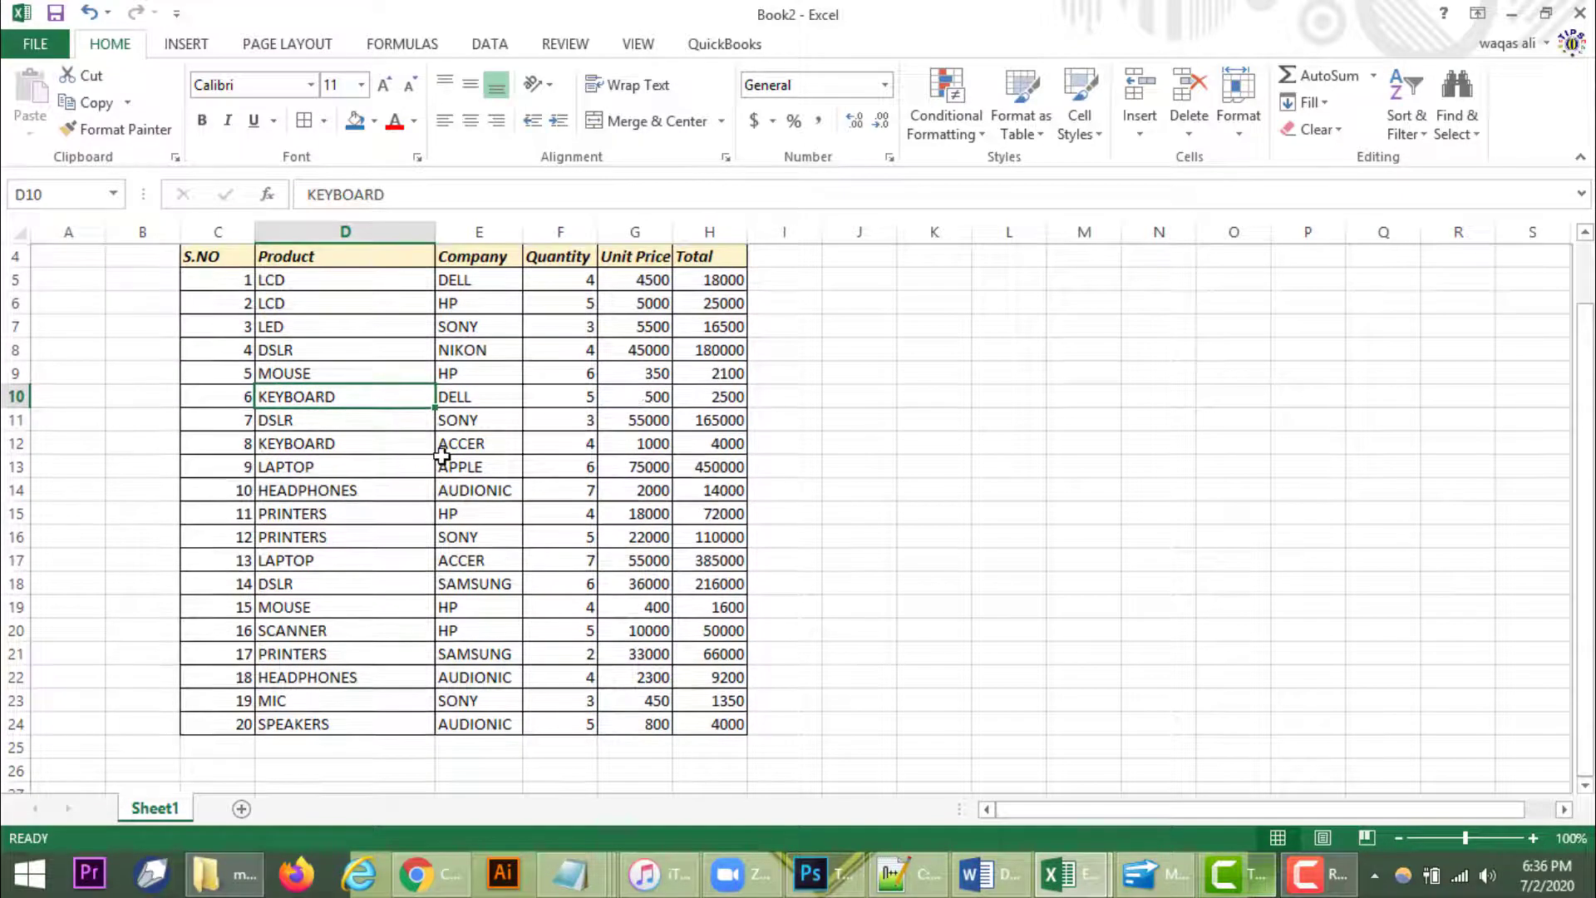
left_click(384, 452)
left_click(584, 452)
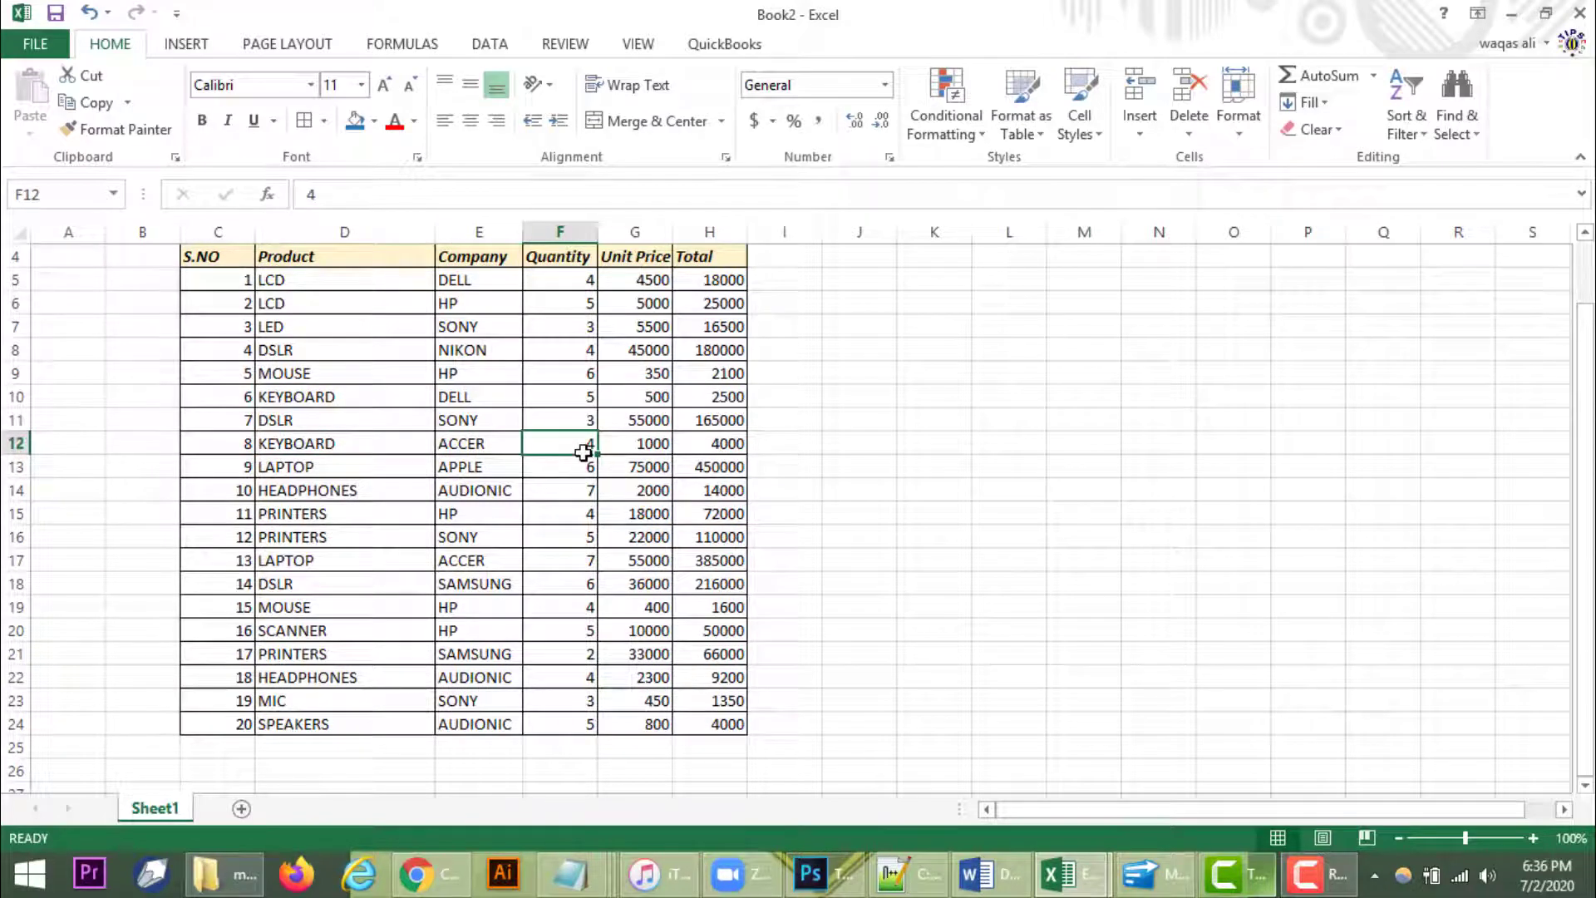
left_click(557, 400)
left_click(570, 443)
left_click(492, 301)
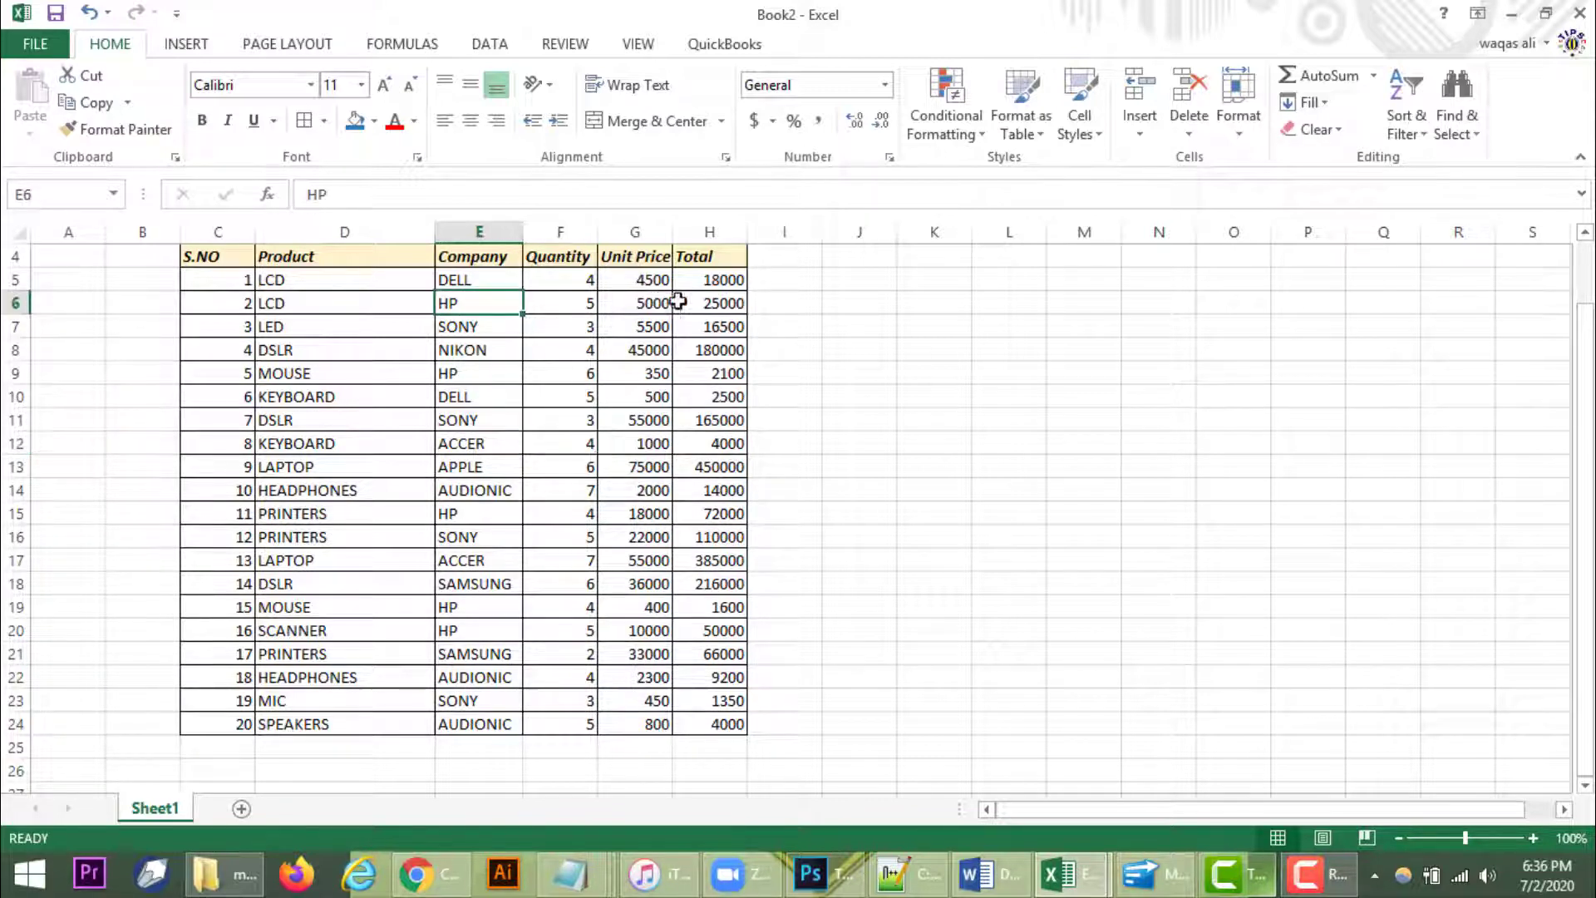
left_click(715, 302)
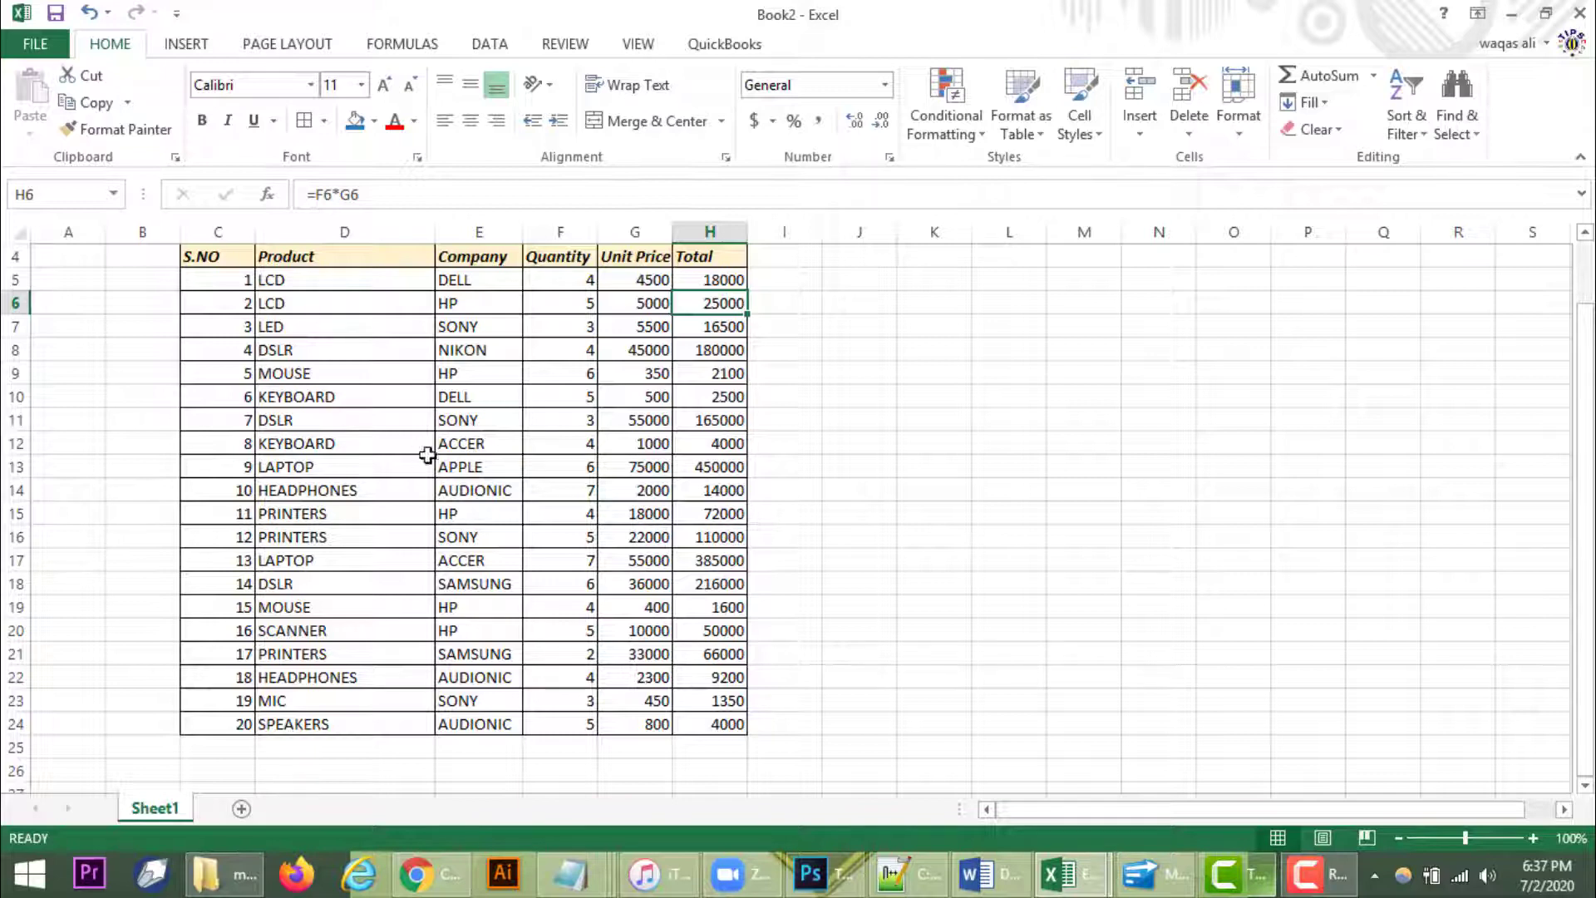
scroll(392, 314, "up", 1)
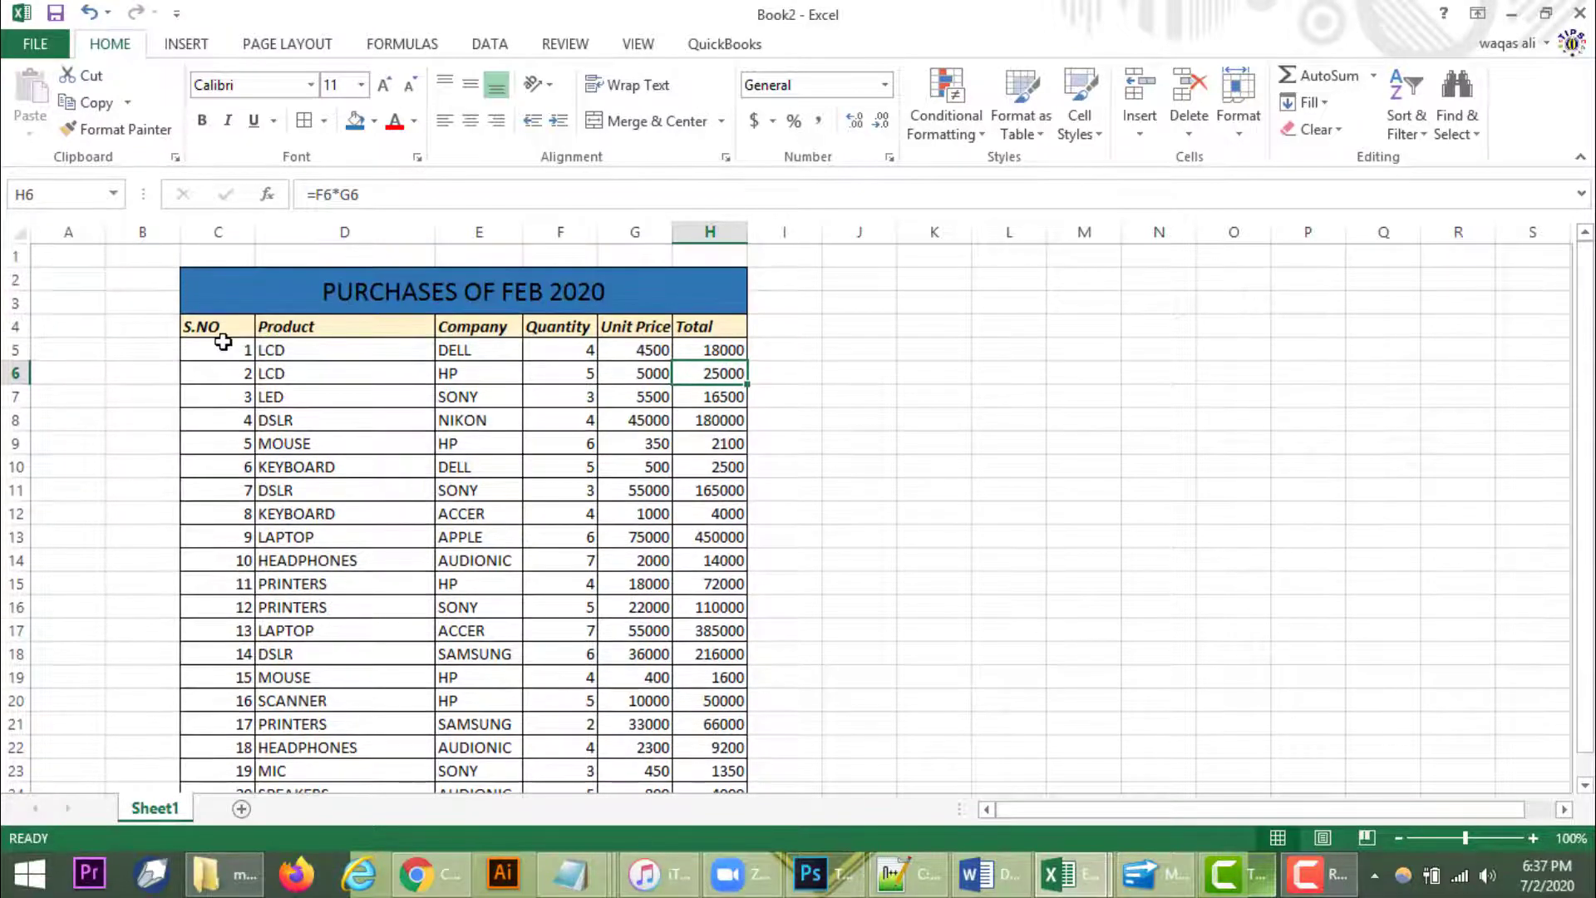
- Create a PivotTable from C4:H24 on the existing worksheet, with Sheet1 J7:P27 as its location
left_click_drag(214, 326, 703, 748)
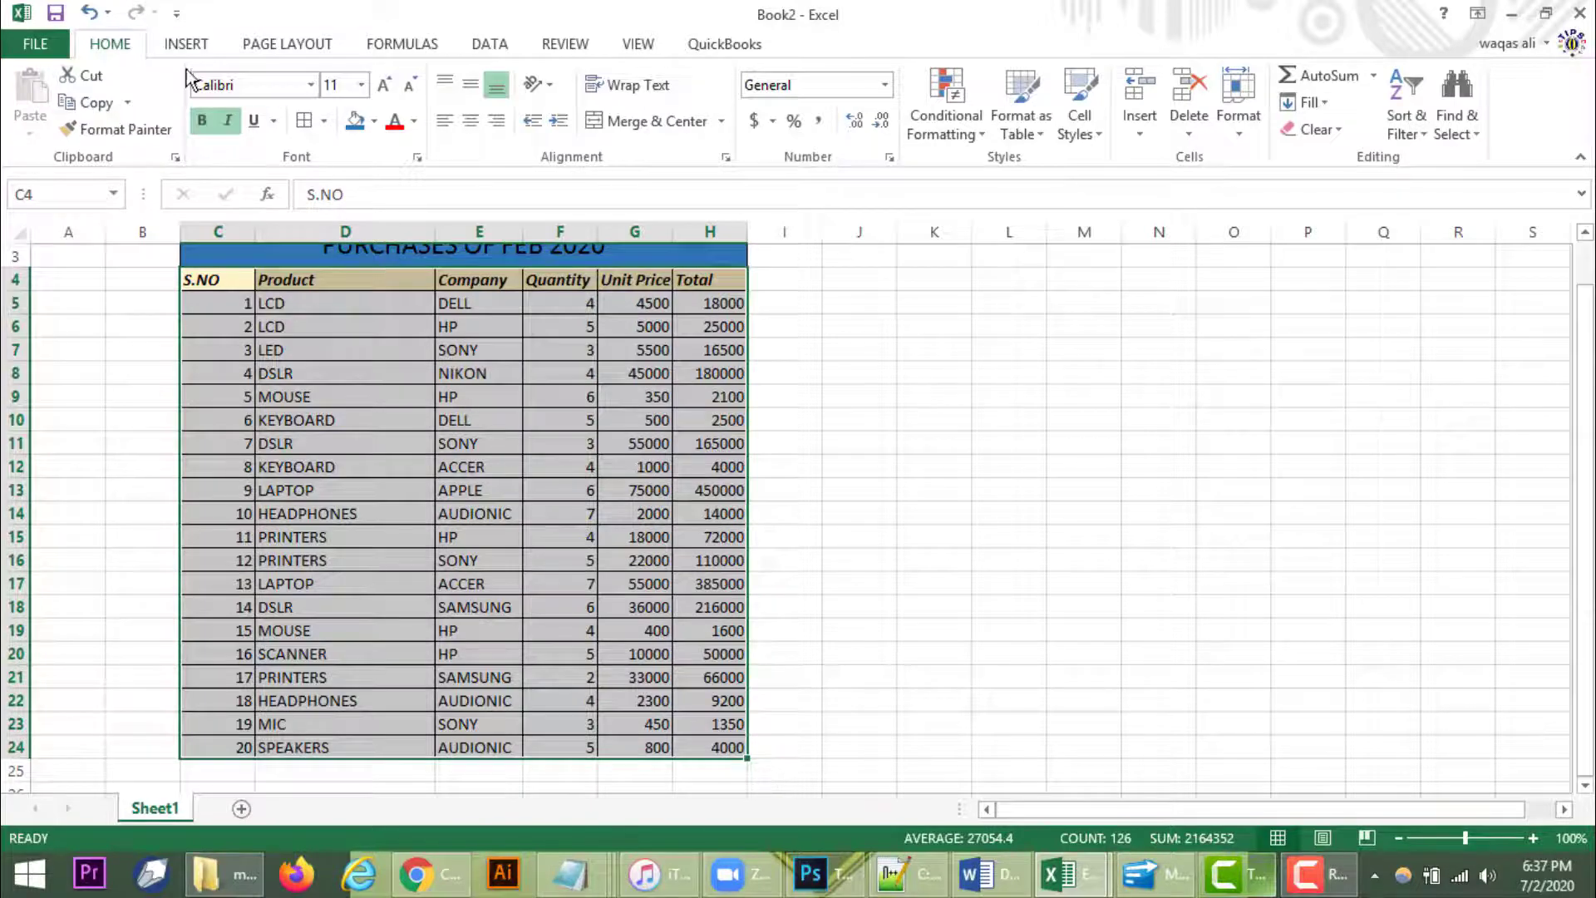
left_click(184, 46)
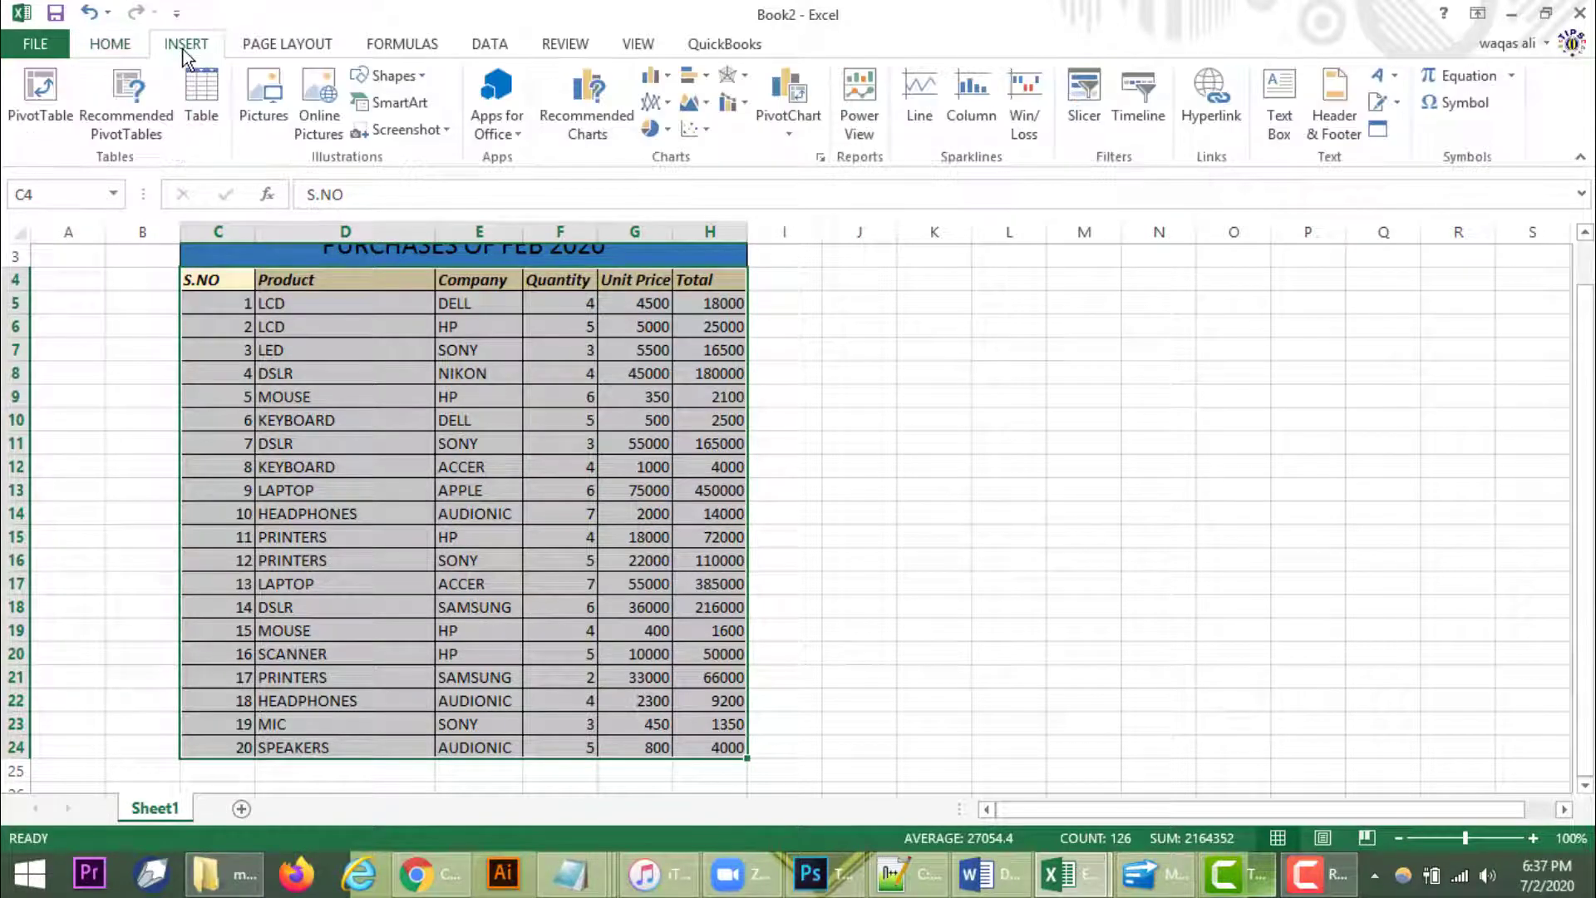
left_click(43, 125)
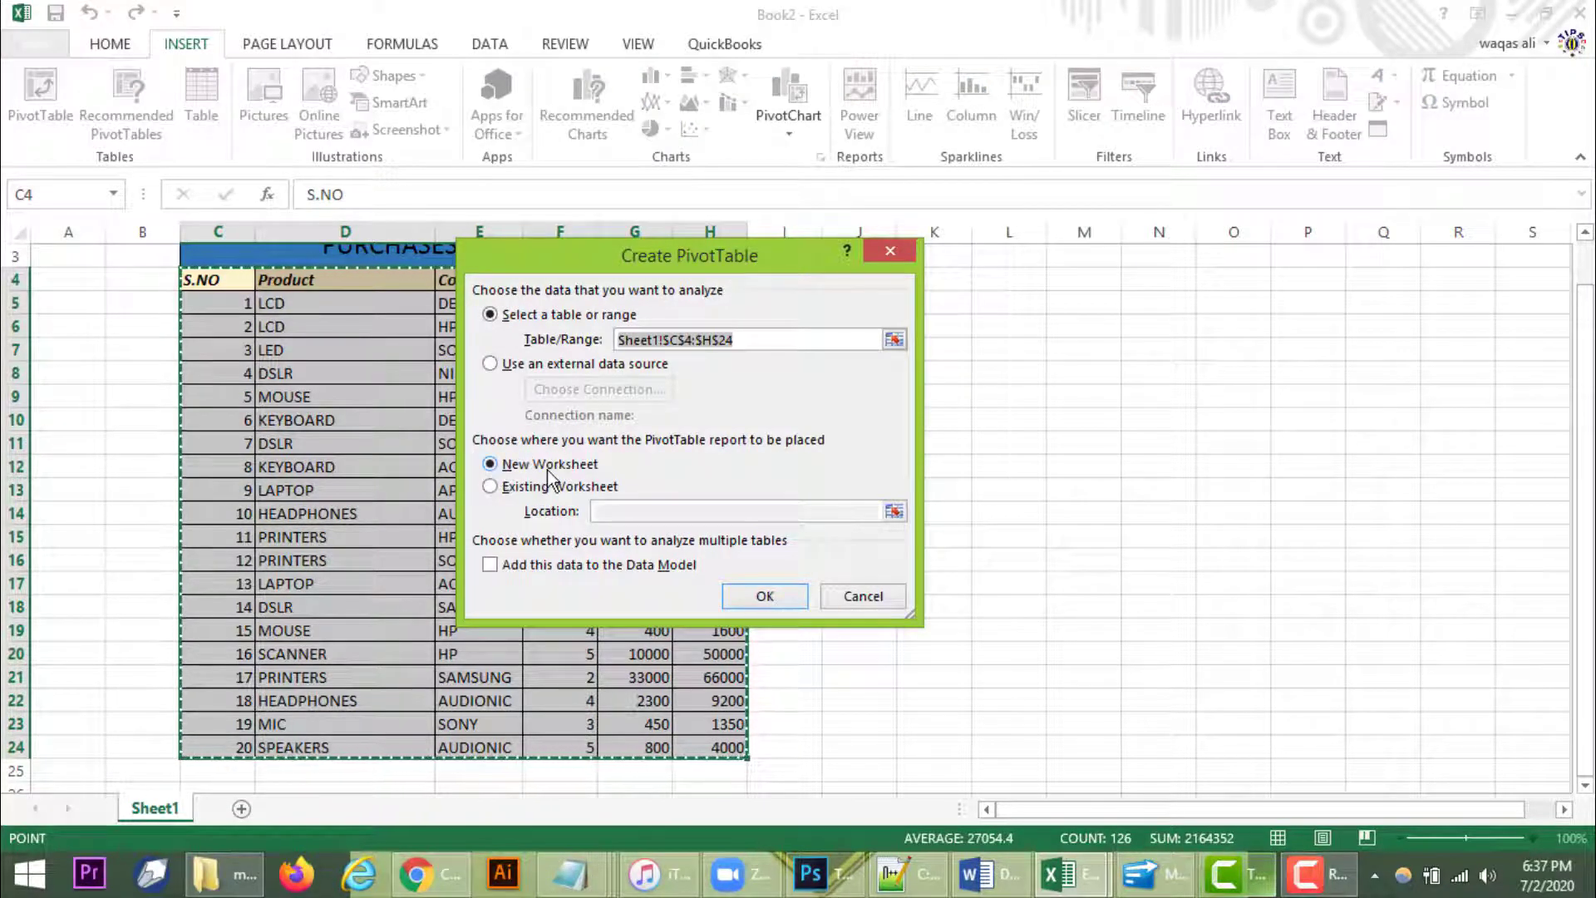
left_click(496, 489)
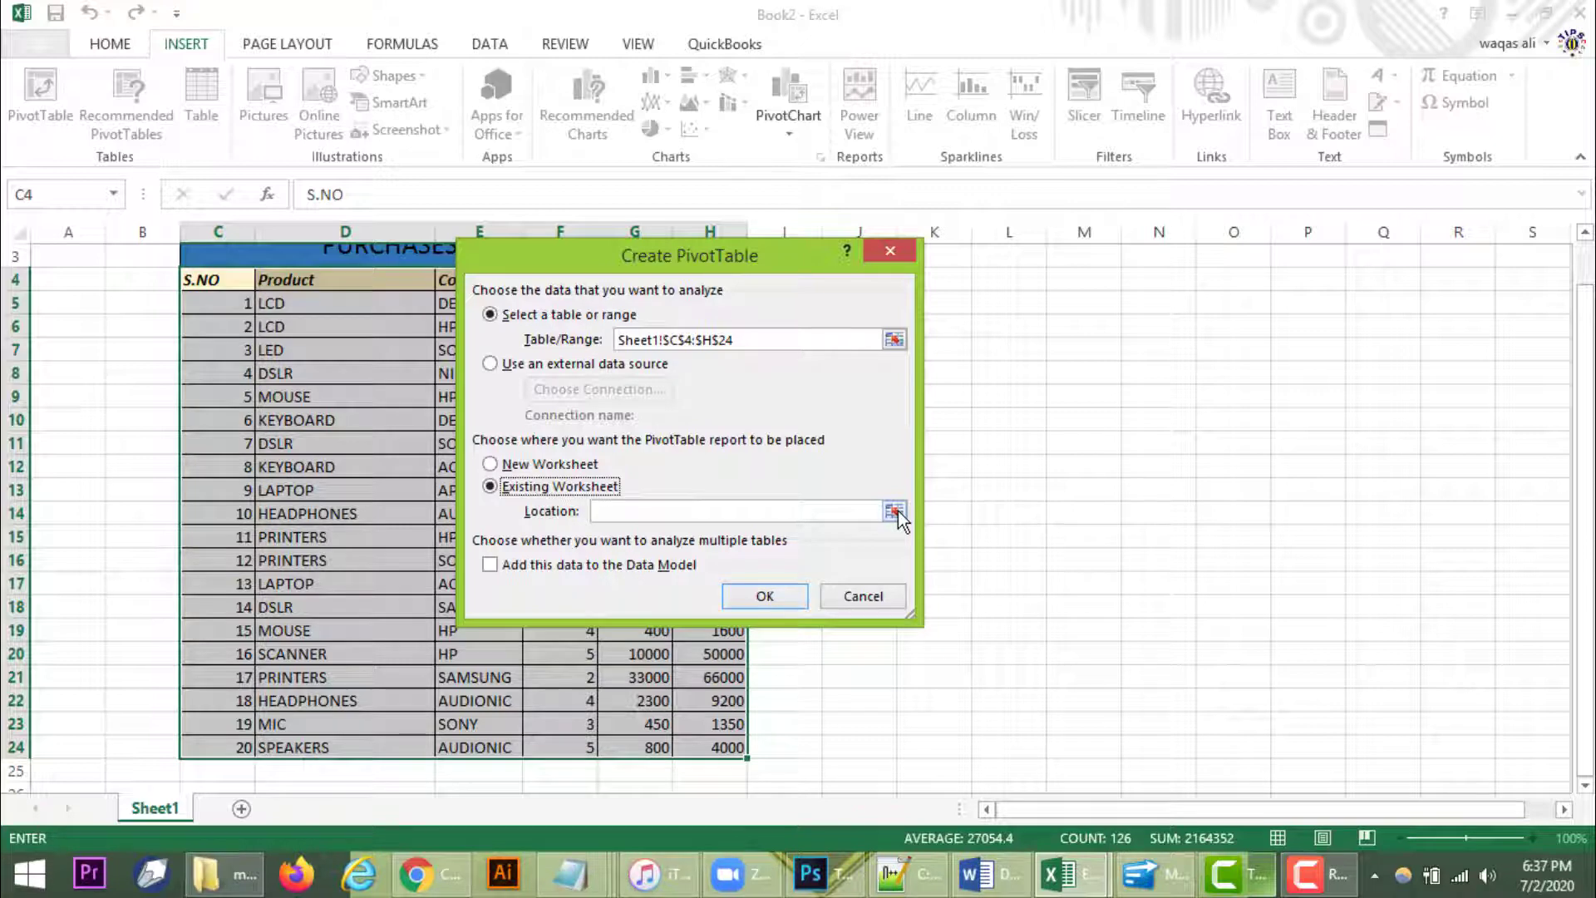
left_click(894, 511)
left_click_drag(815, 346, 1313, 789)
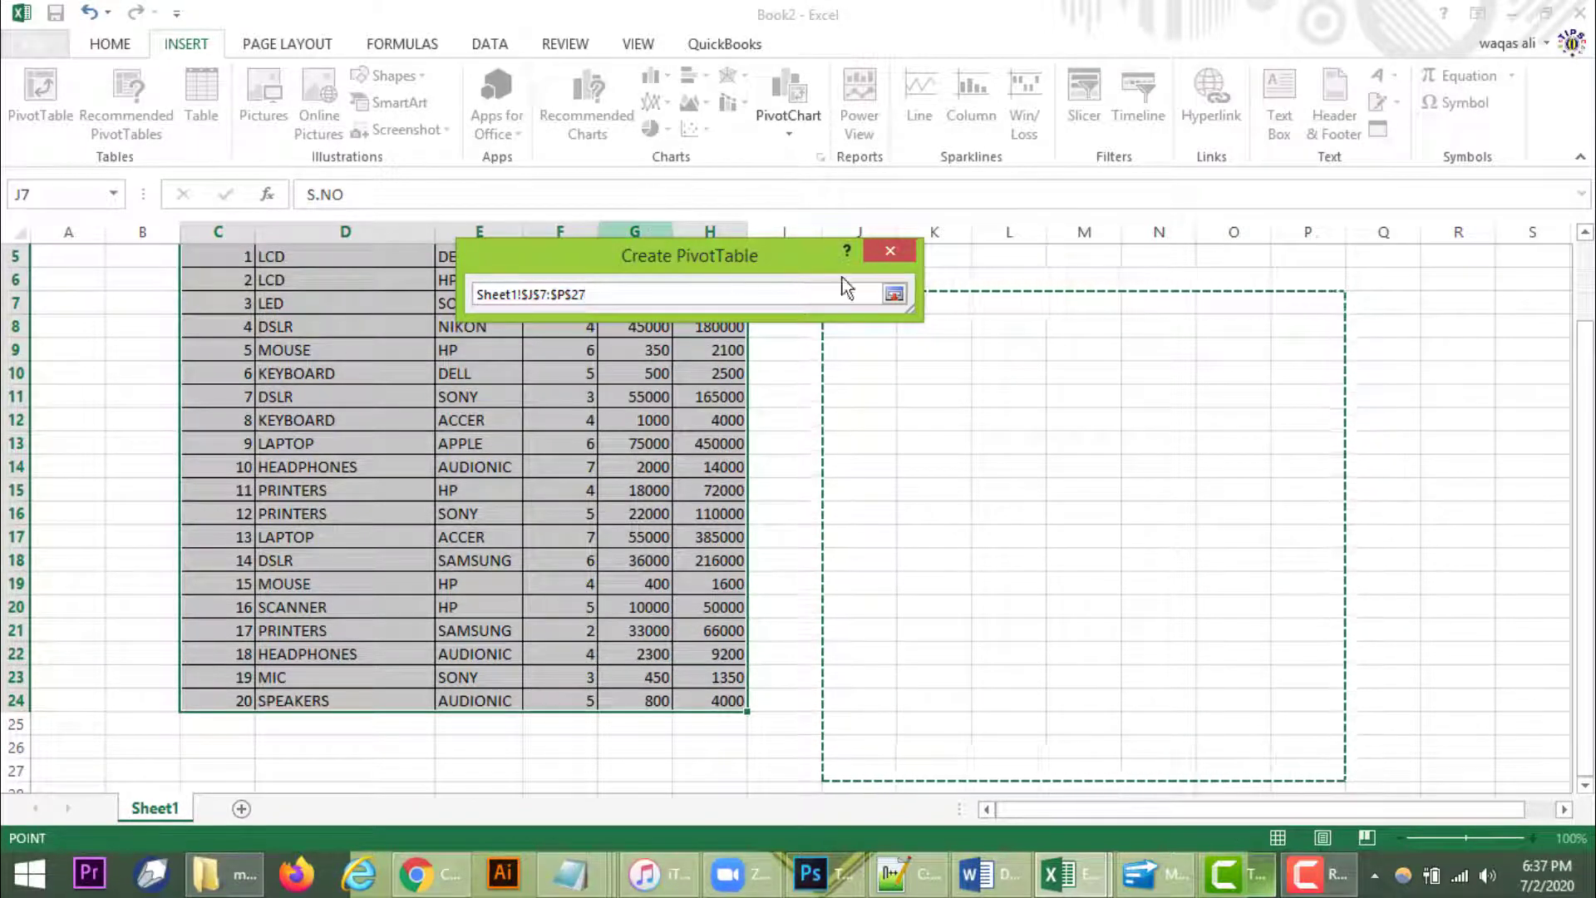
left_click(894, 294)
left_click(773, 600)
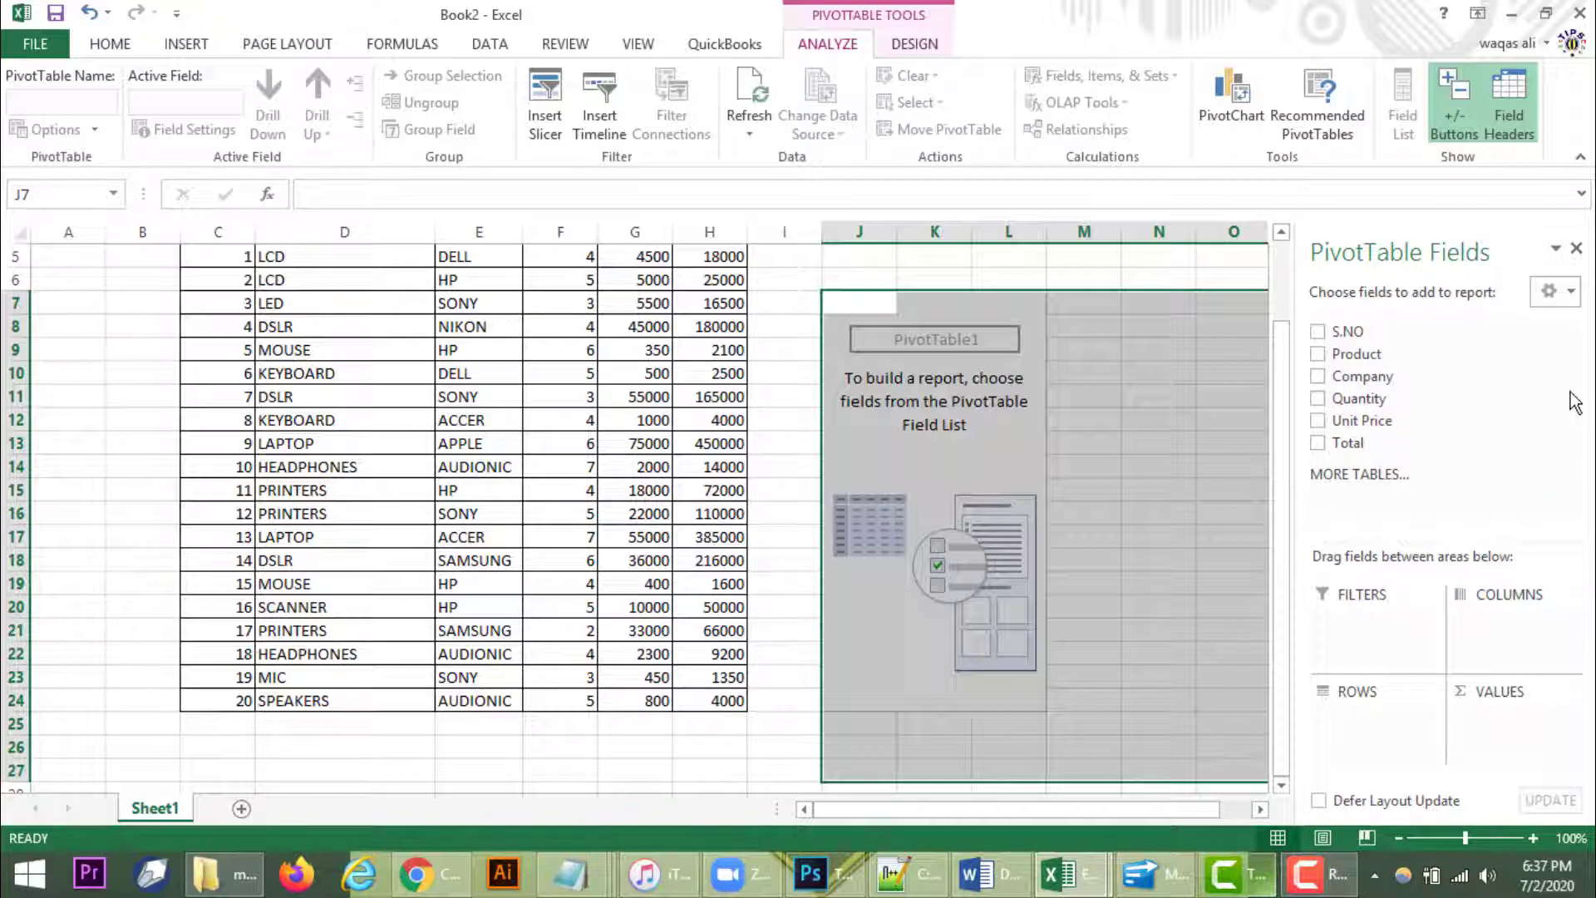
- Add the S.NO, Product, Company, Quantity, Unit Price and Total fields to the PivotTable
left_click(1317, 331)
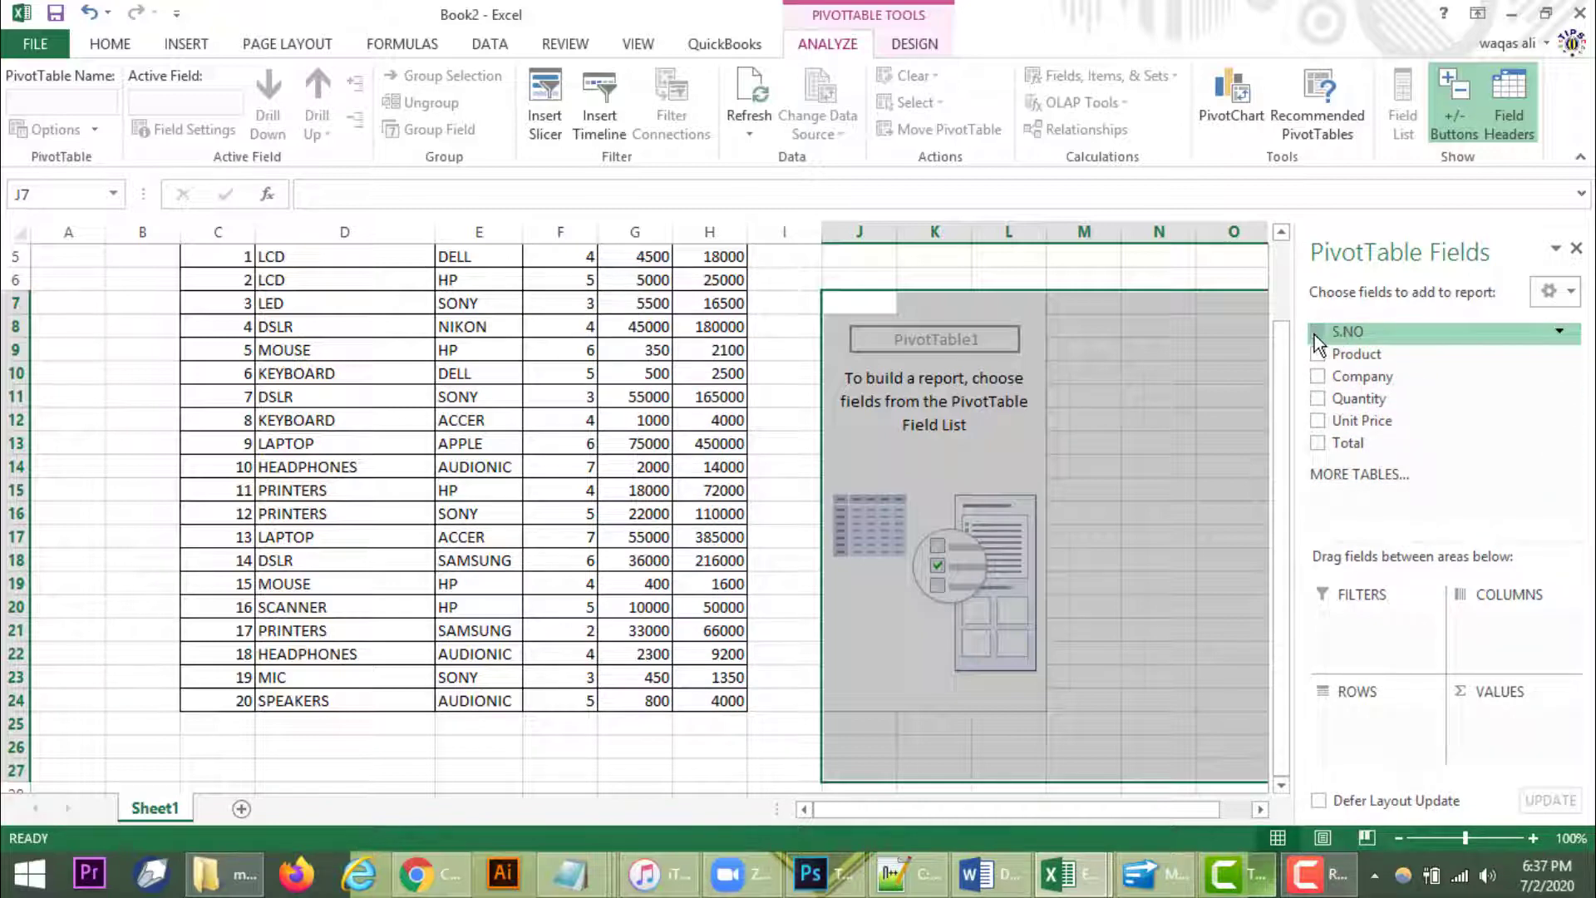
left_click(1318, 354)
left_click(1318, 376)
left_click(1318, 400)
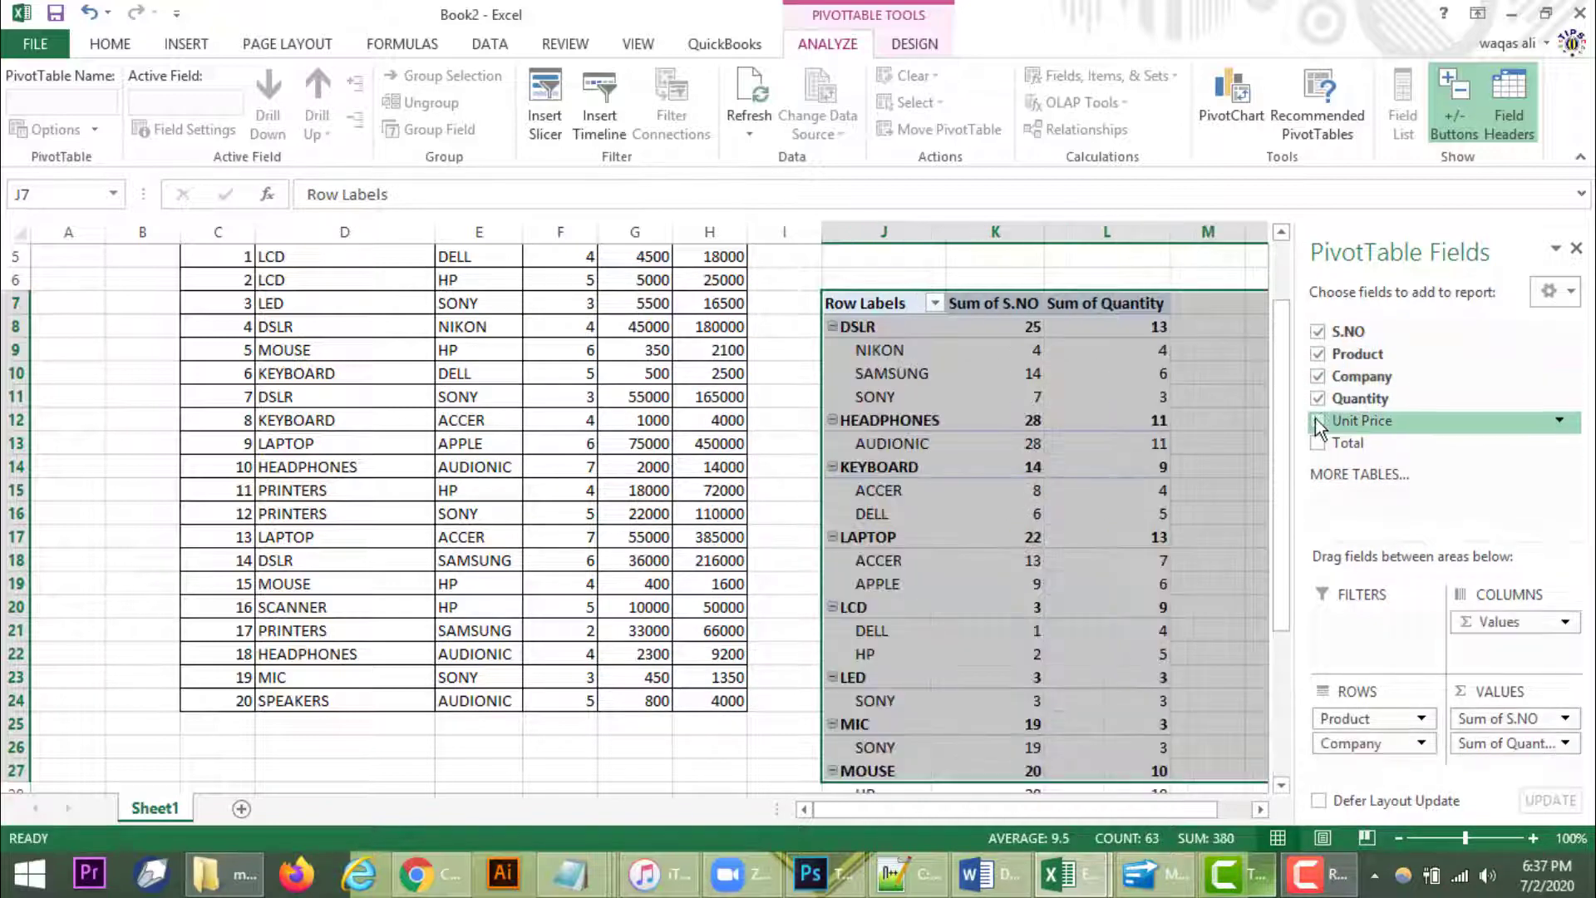
left_click(1318, 421)
left_click(1317, 443)
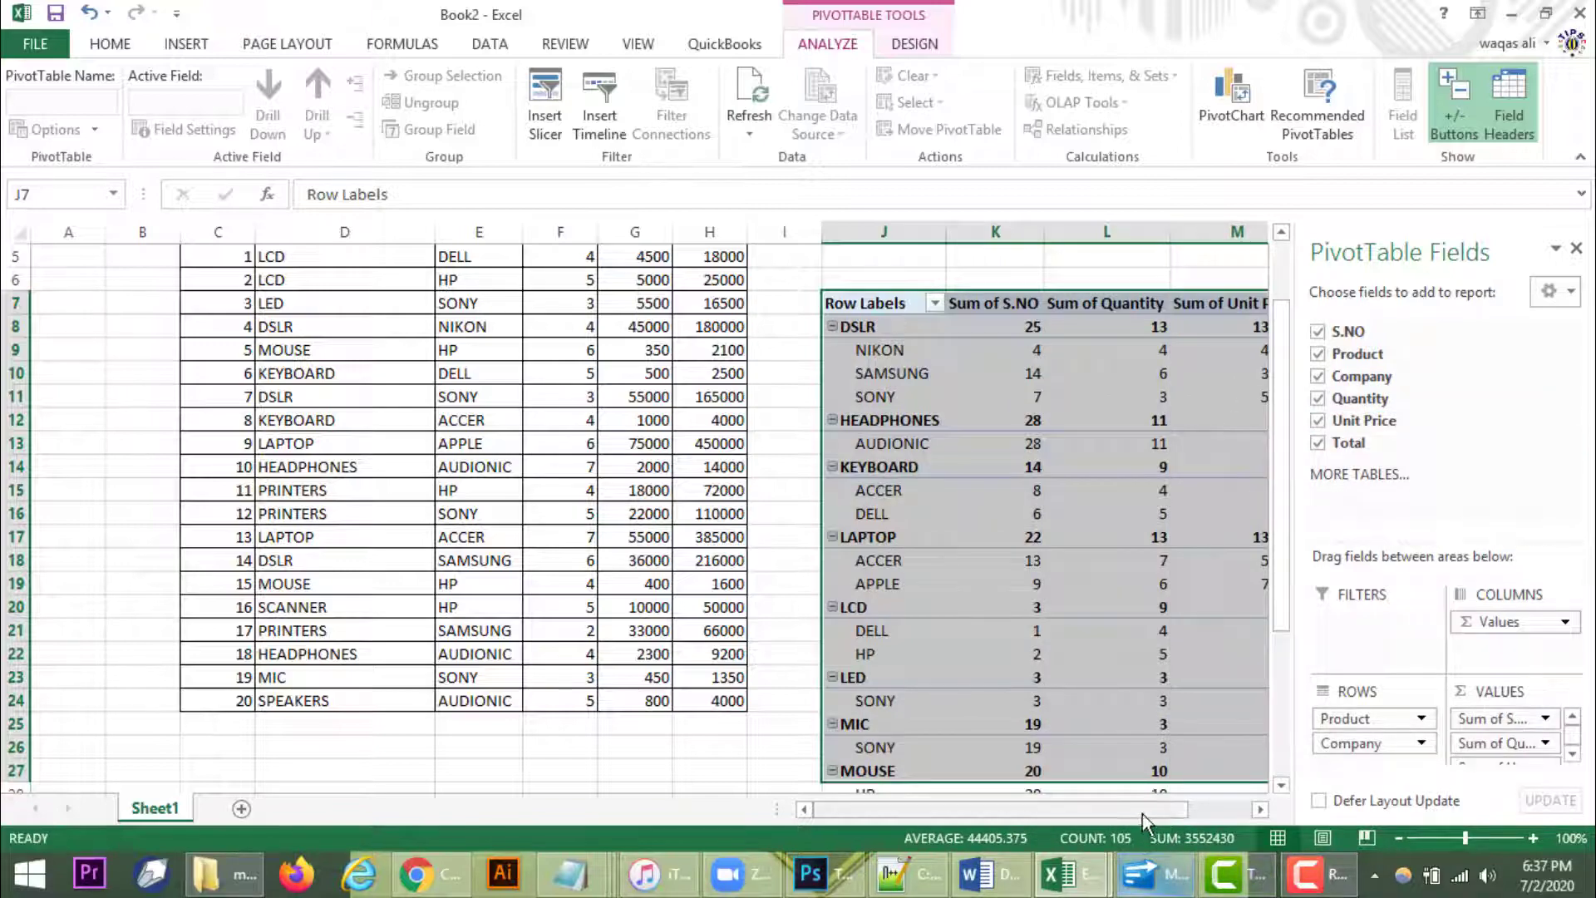
left_click_drag(1142, 815, 1235, 815)
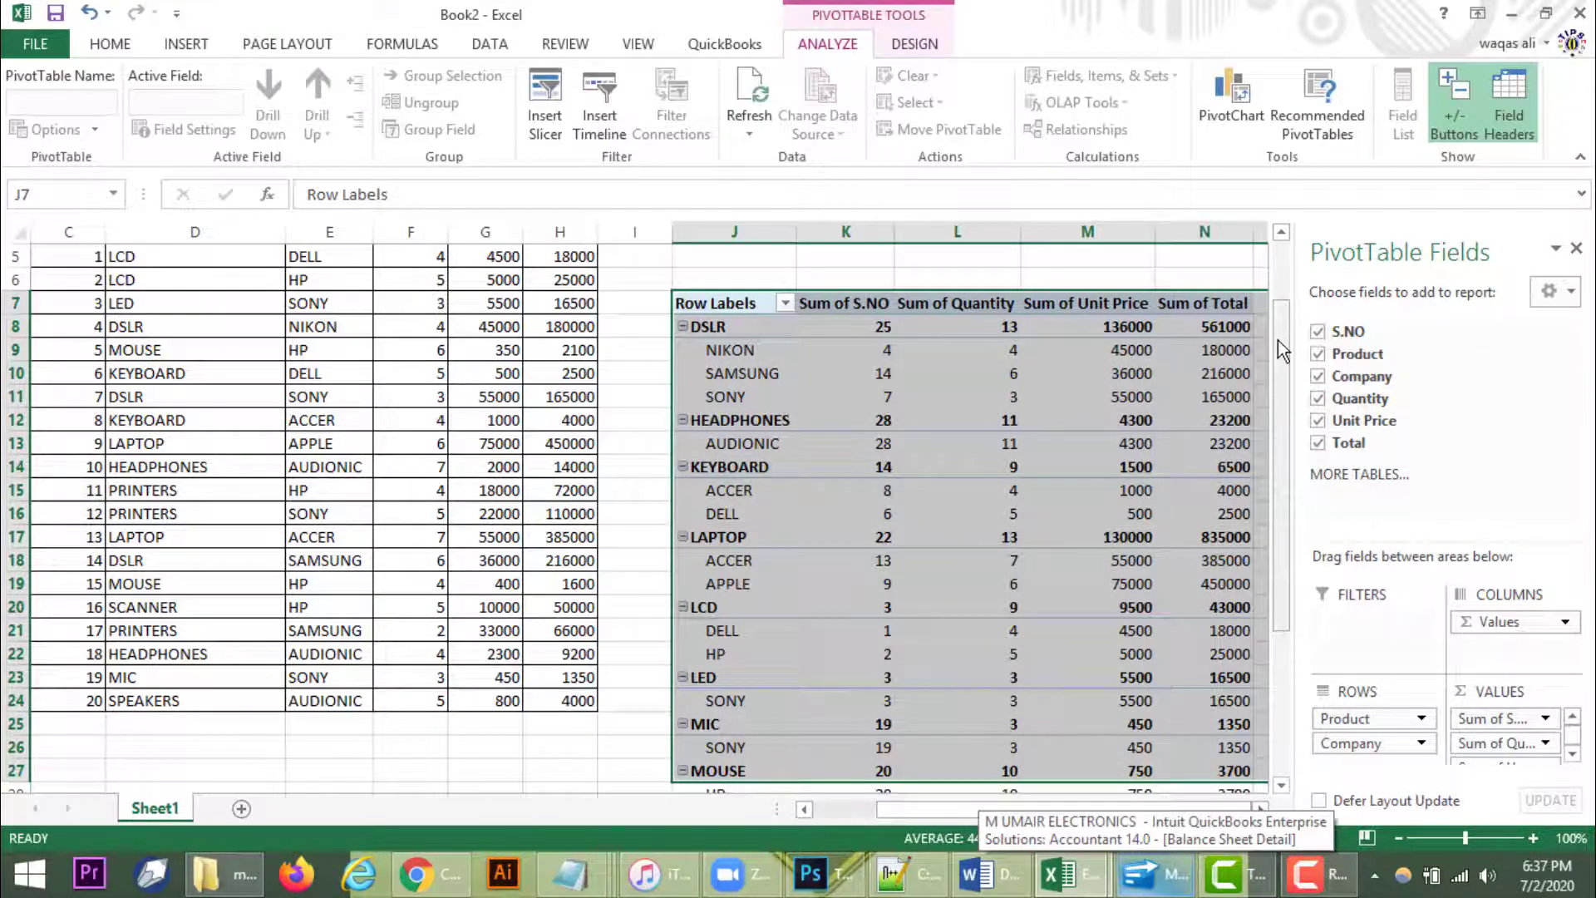
left_click_drag(1285, 336, 1285, 526)
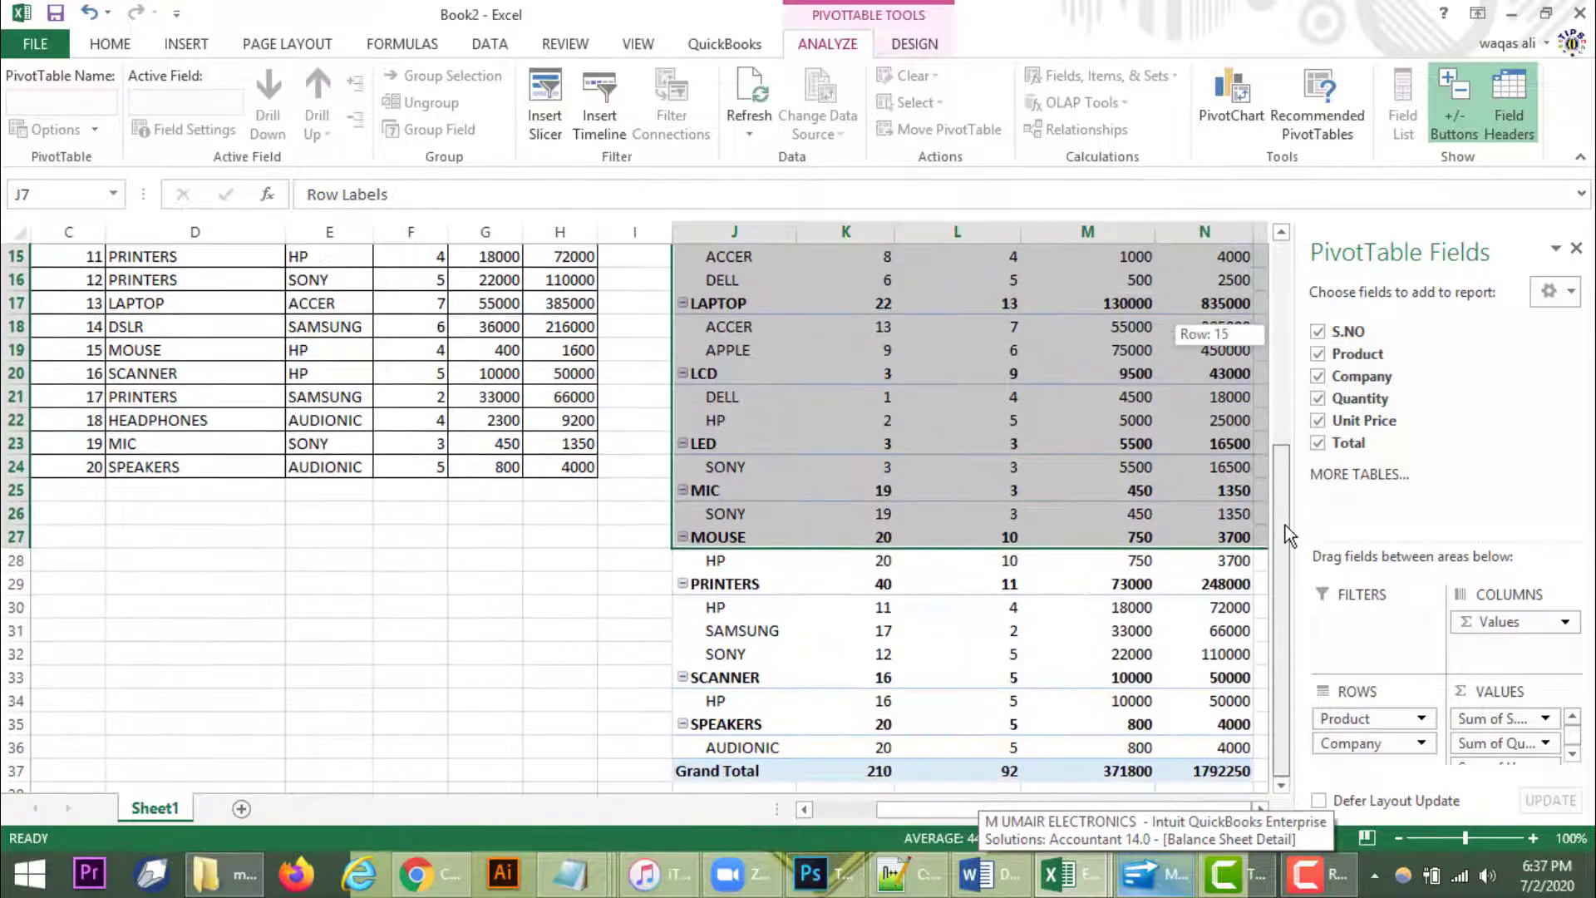
left_click(550, 652)
left_click(1201, 467)
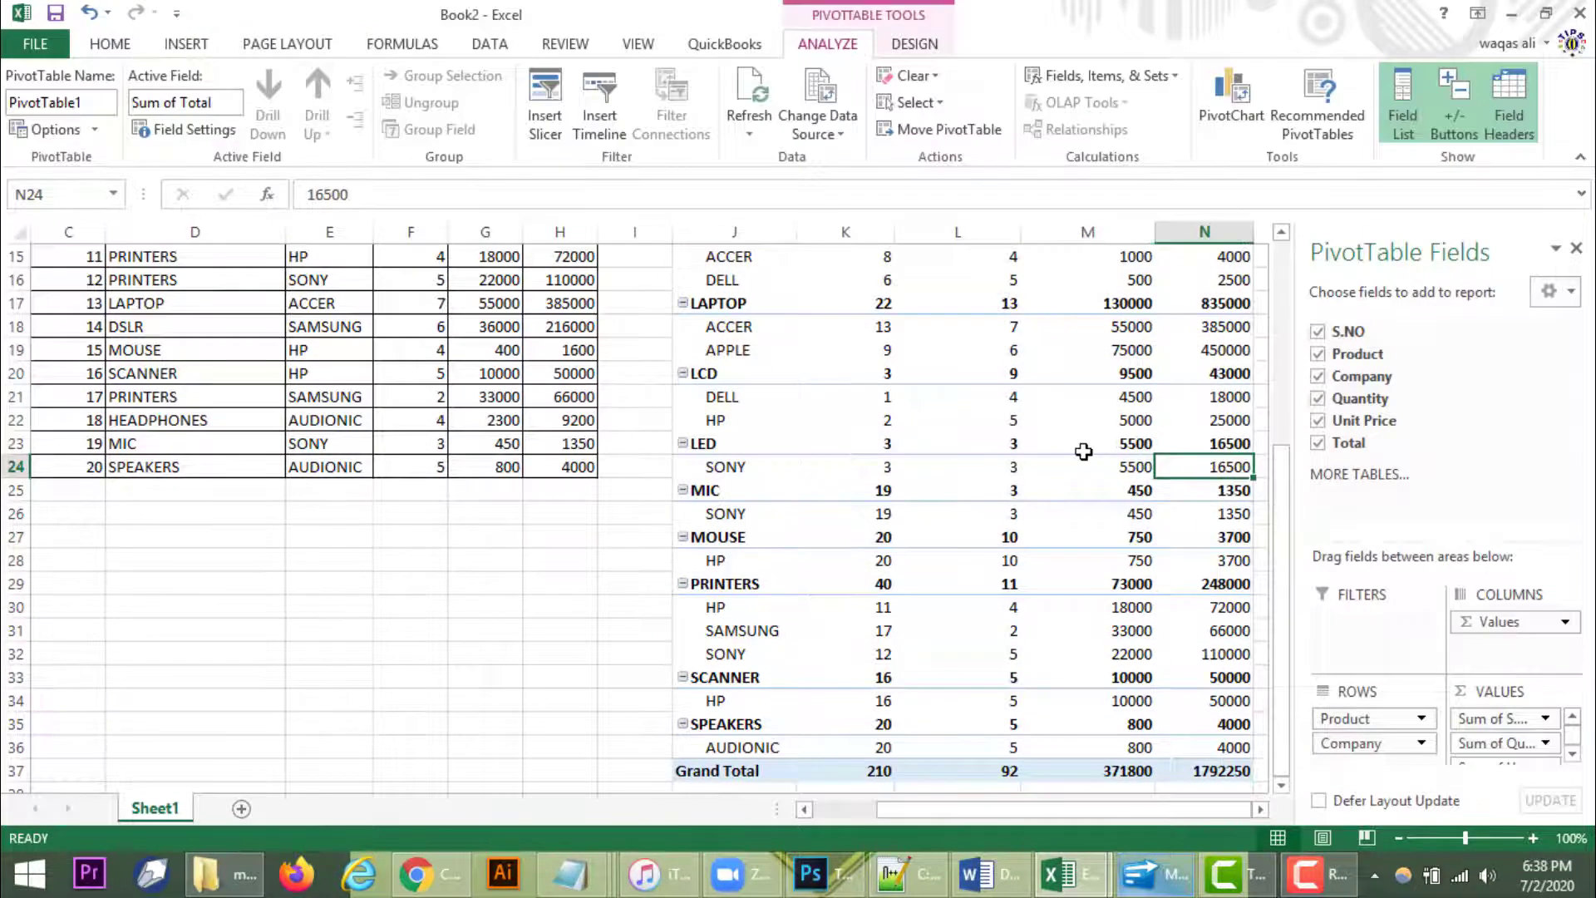
- Remove the S.NO field from the PivotTable and review the quantity, unit price and total sums for each product
scroll(1086, 456, "up", 5)
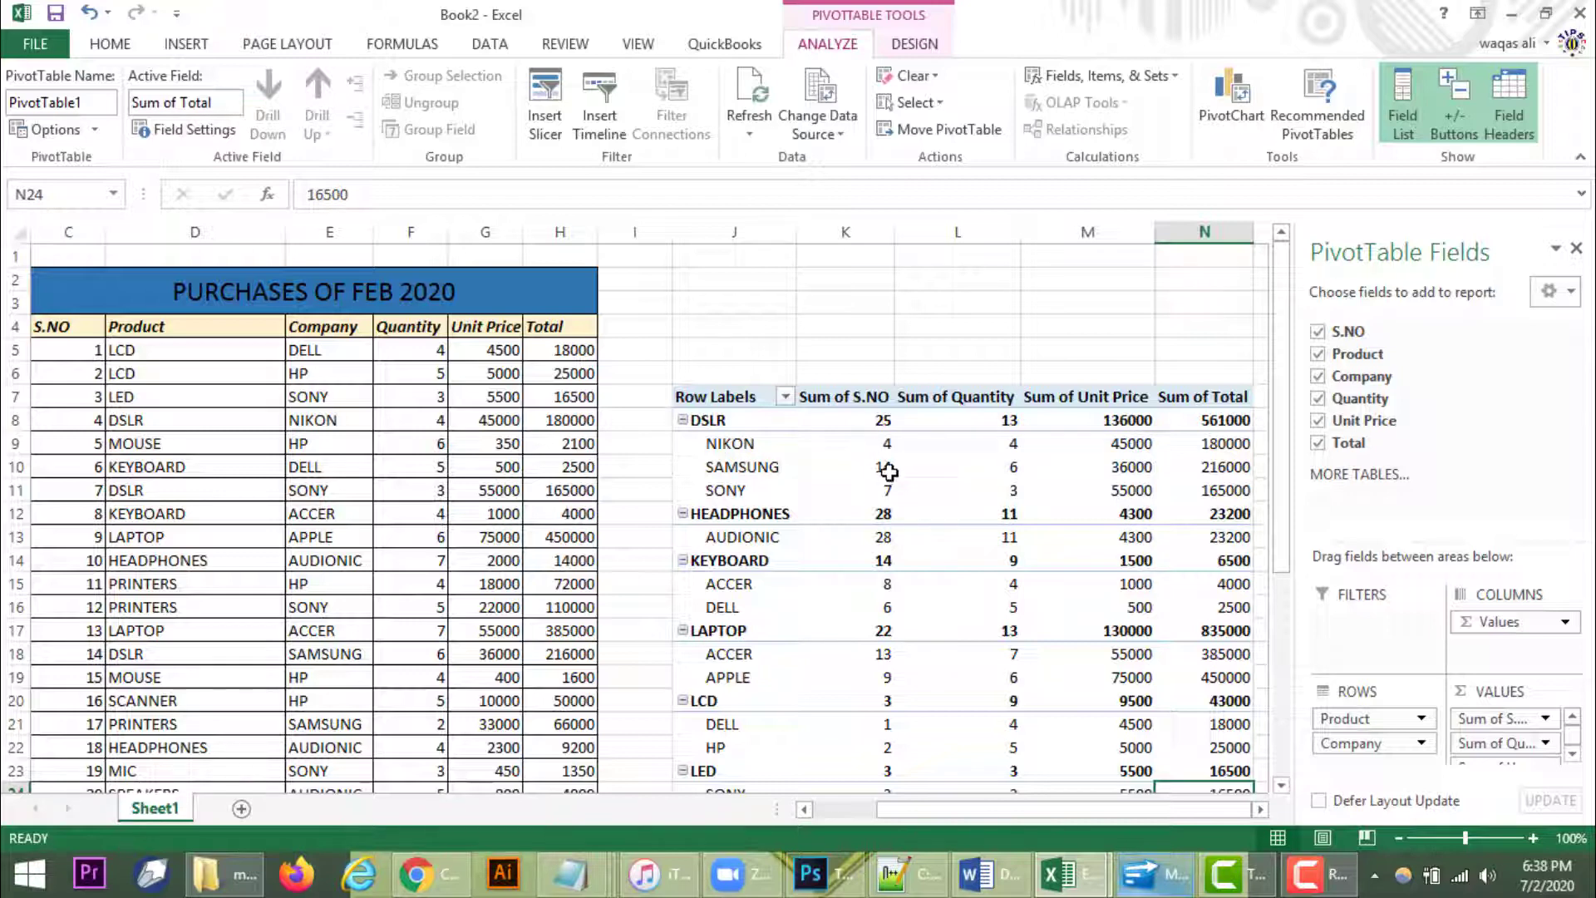
left_click(1317, 331)
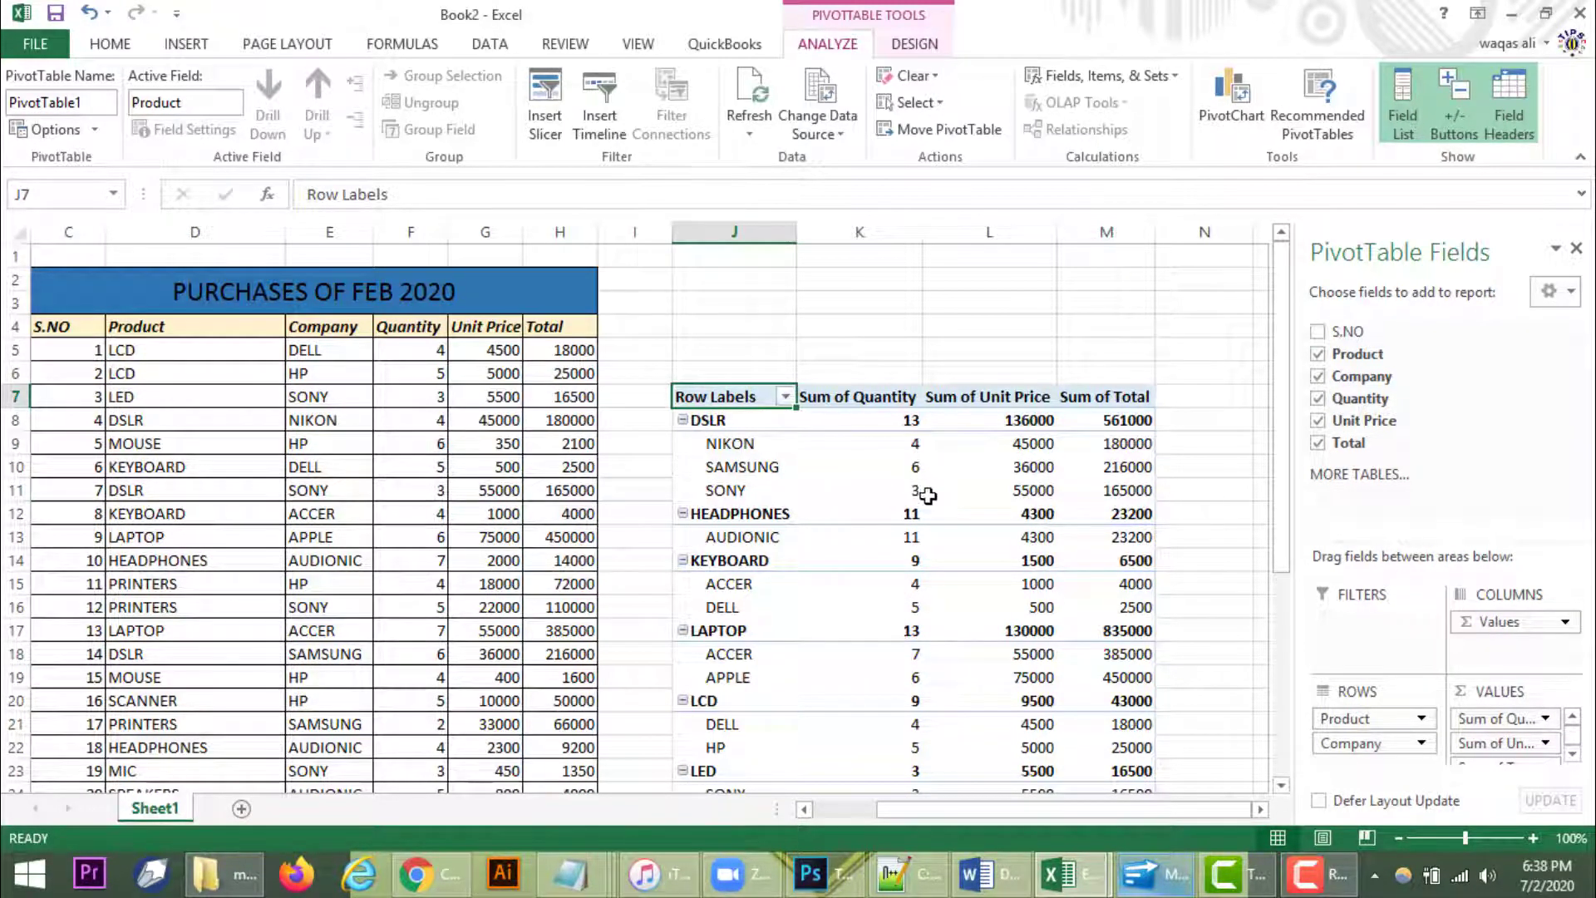
mouse_move(911, 417)
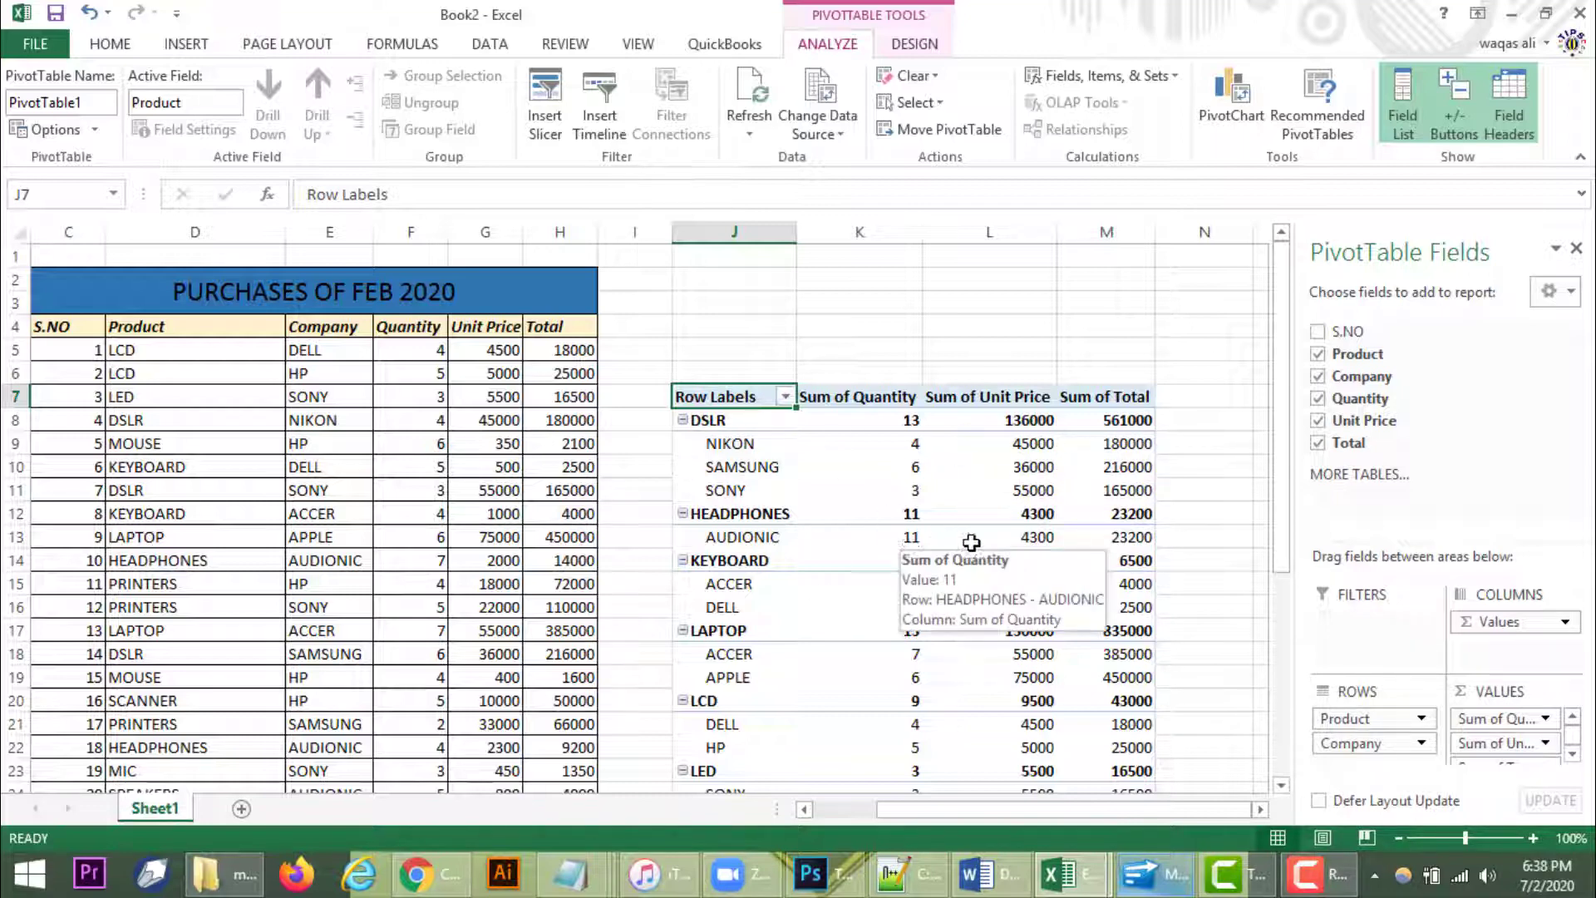
scroll(175, 428, "down", 1)
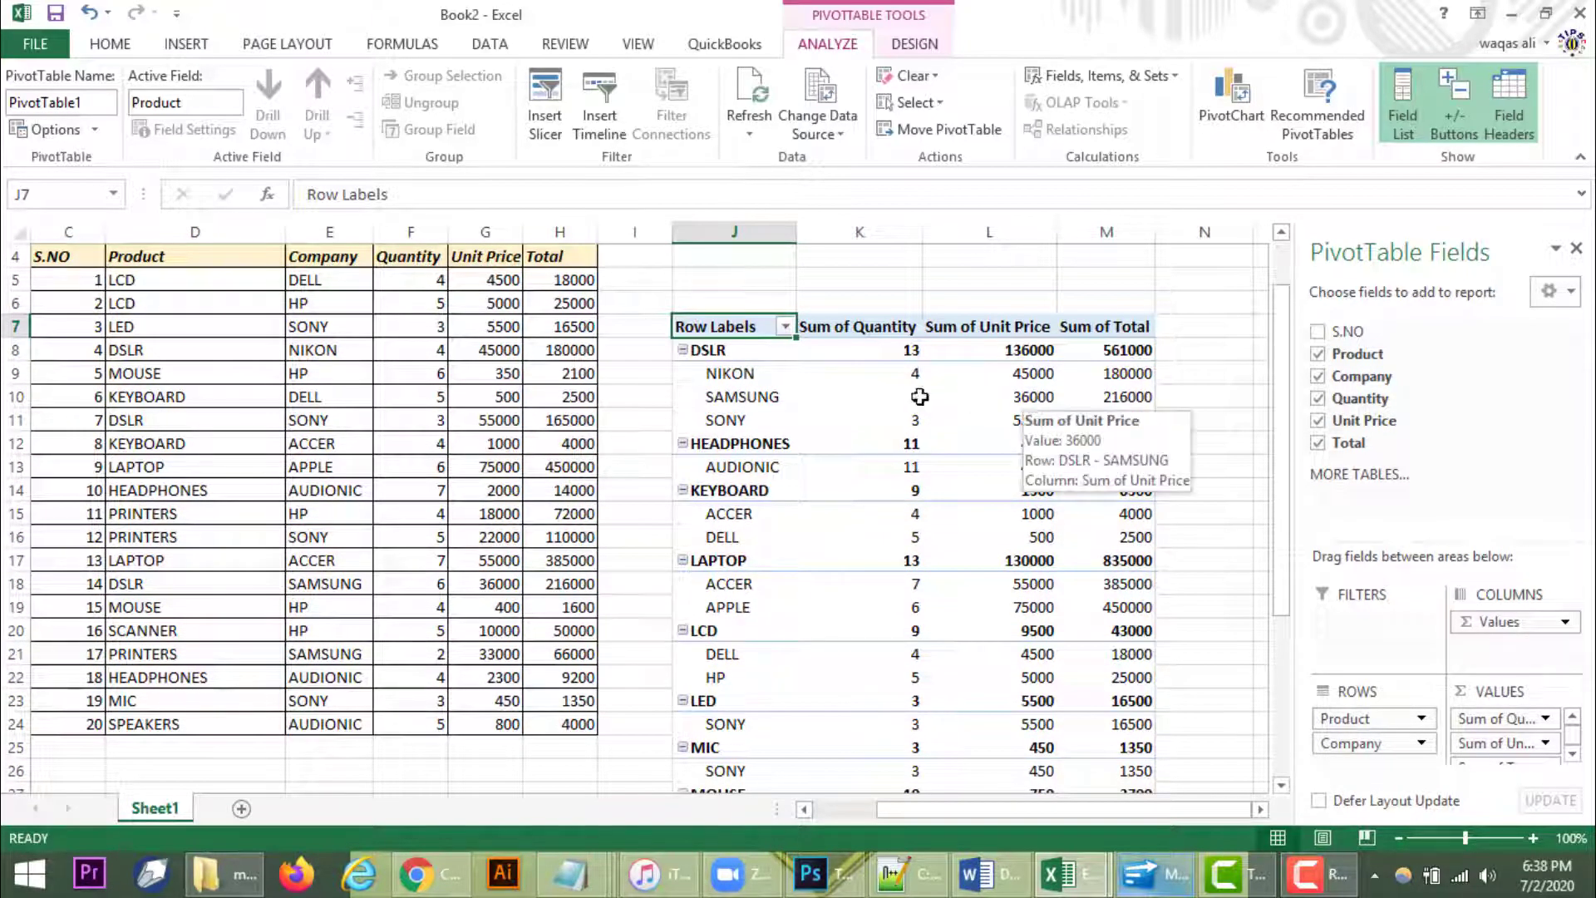
mouse_move(867, 576)
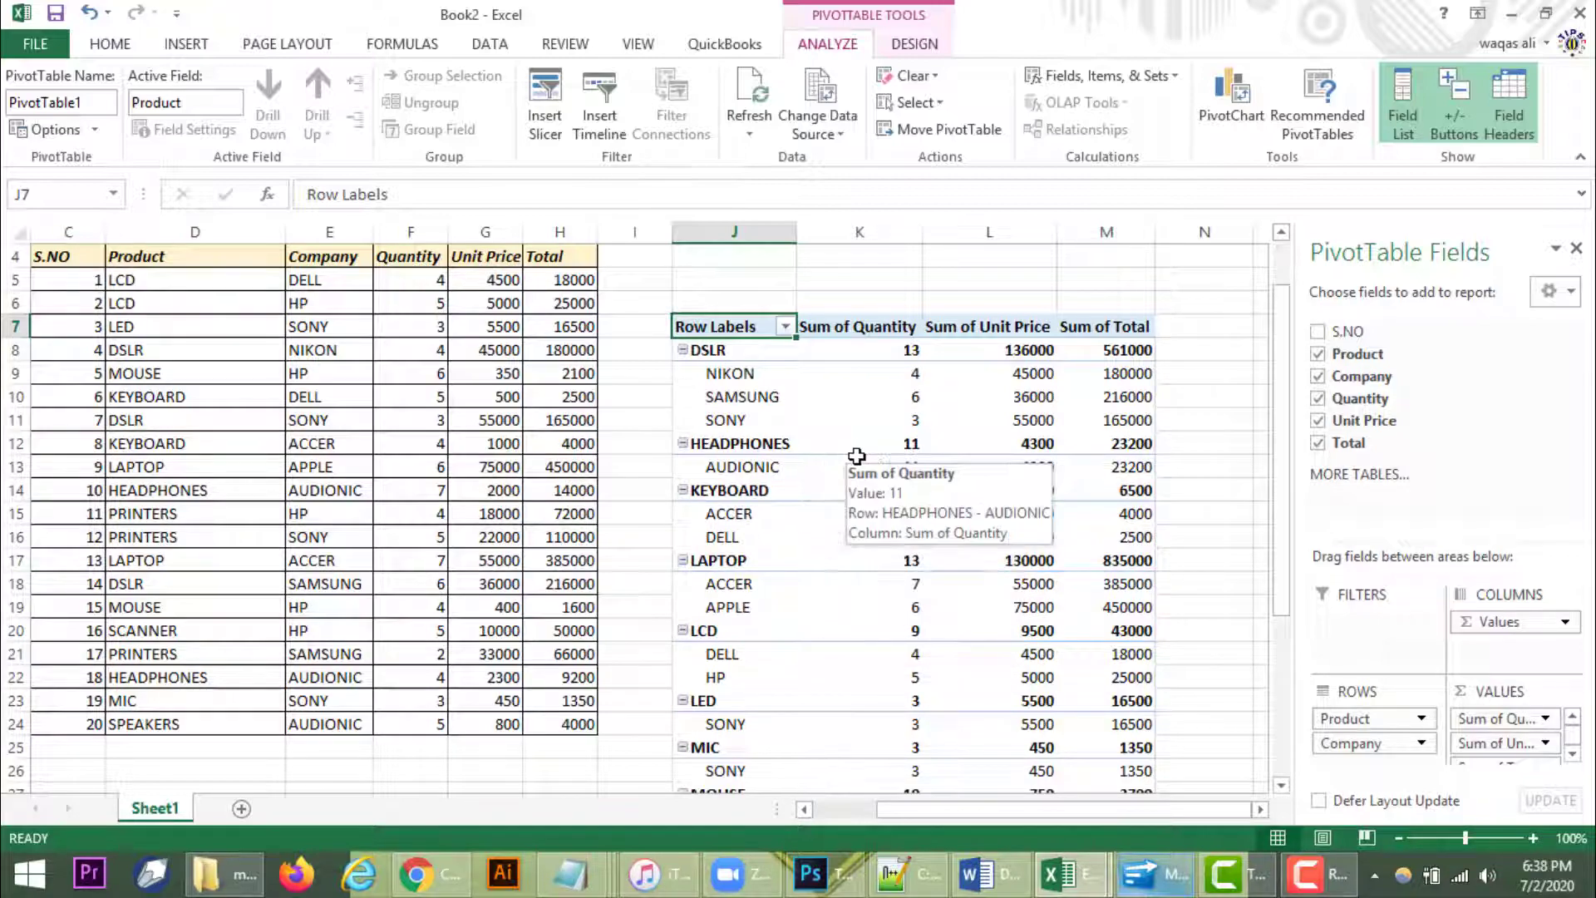
scroll(1064, 561, "down", 3)
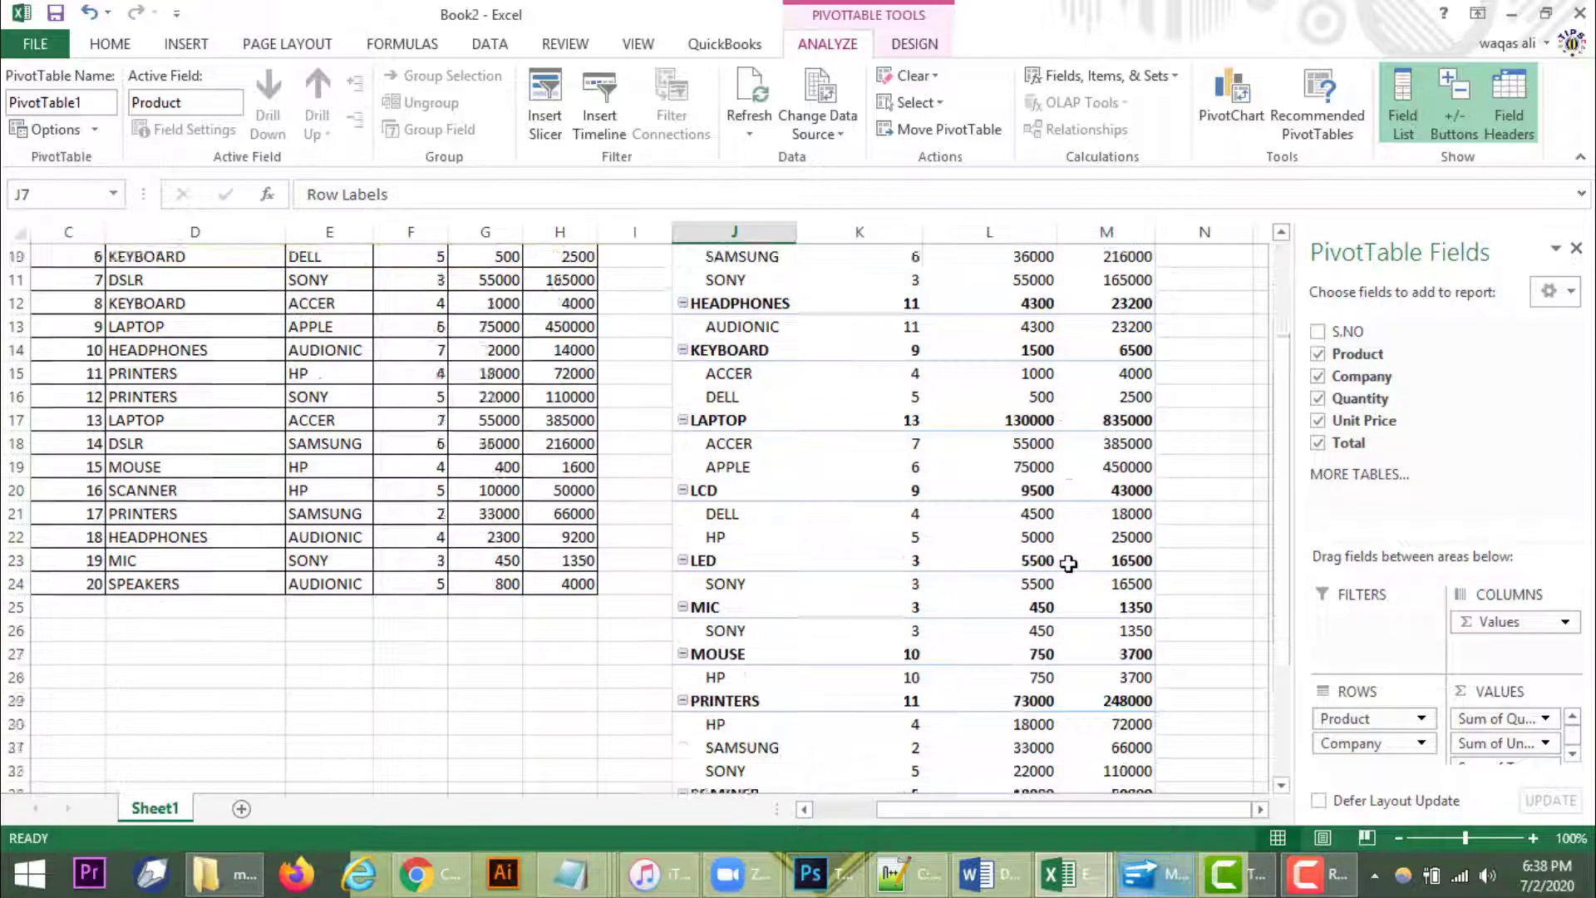
scroll(1068, 568, "up", 4)
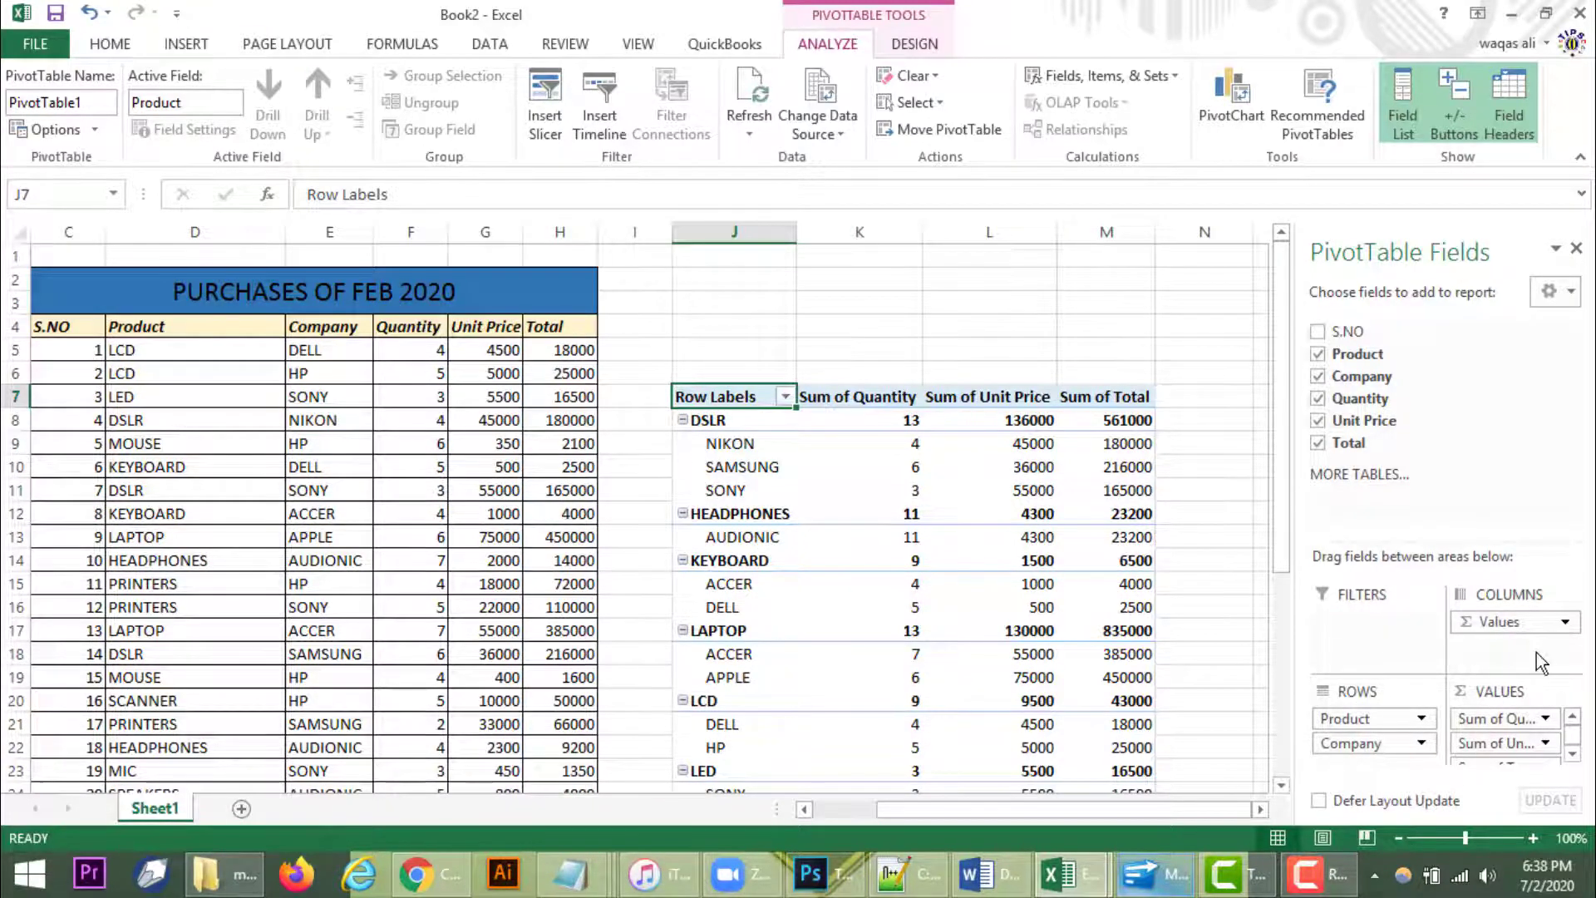
scroll(1536, 652, "down", 1)
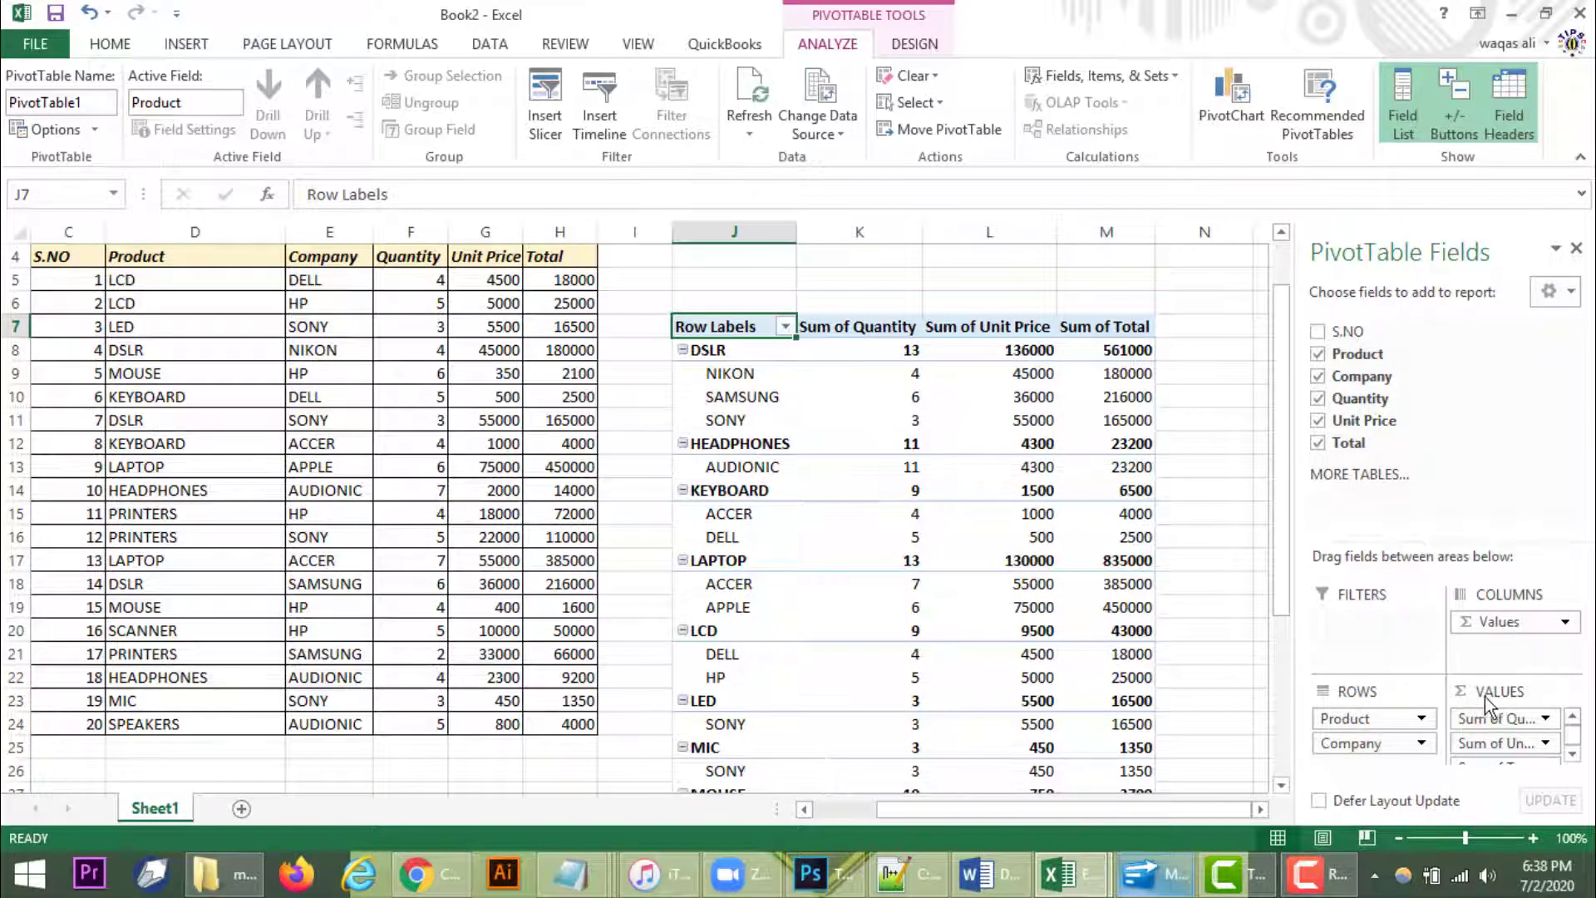
- Reorder the PivotTable rows so that Company is the outer grouping with Product nested beneath it
left_click(1500, 622)
left_click(1365, 645)
left_click(1366, 719)
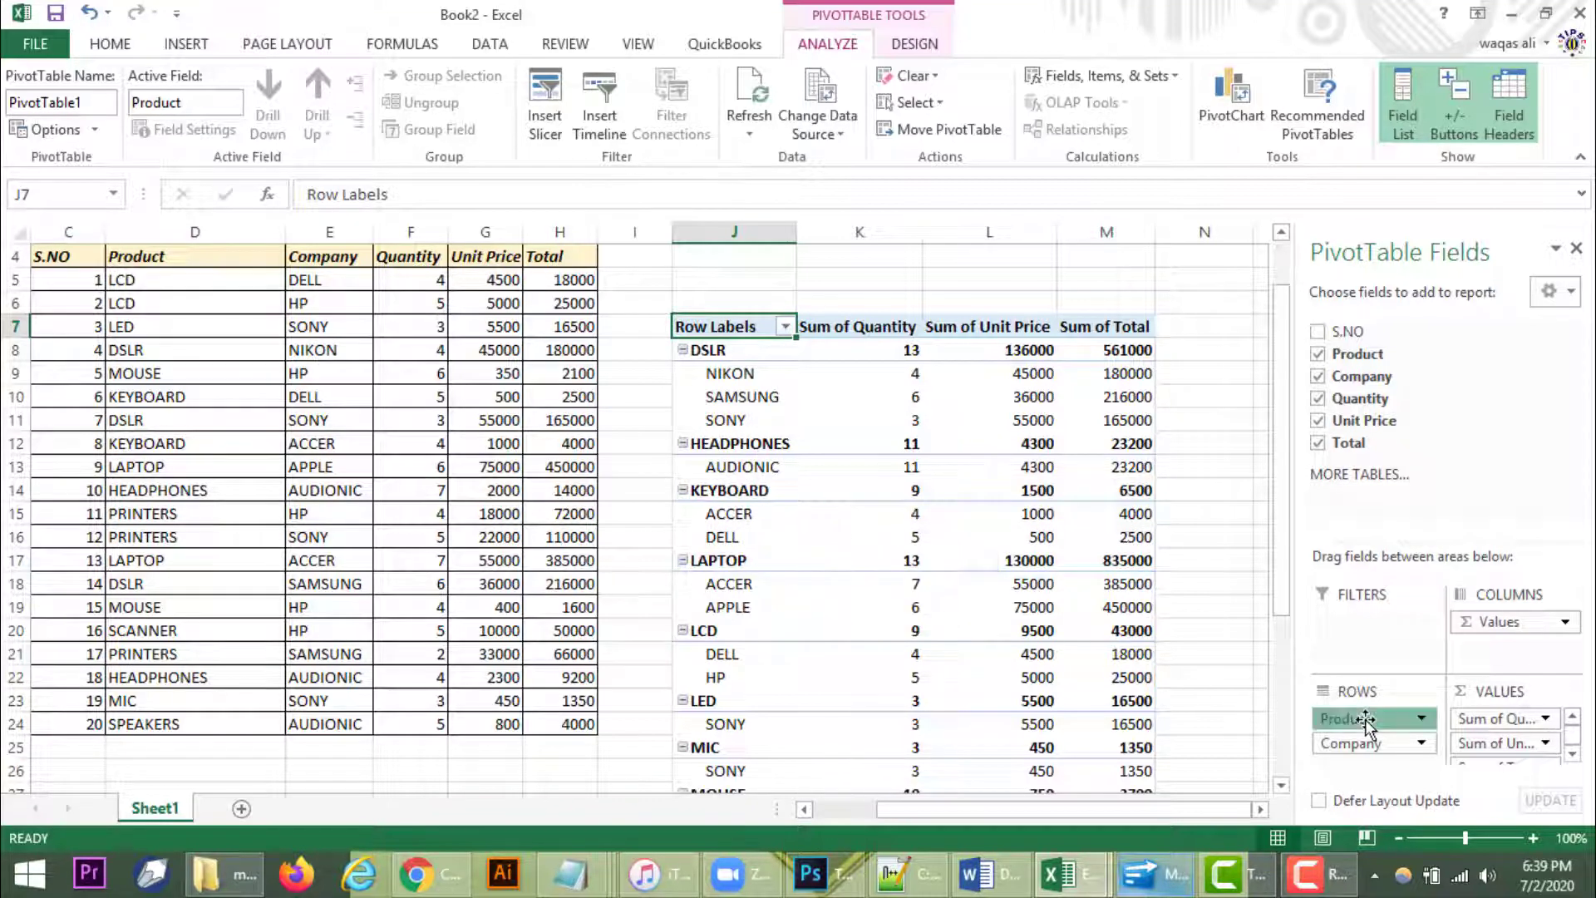
left_click(1370, 742)
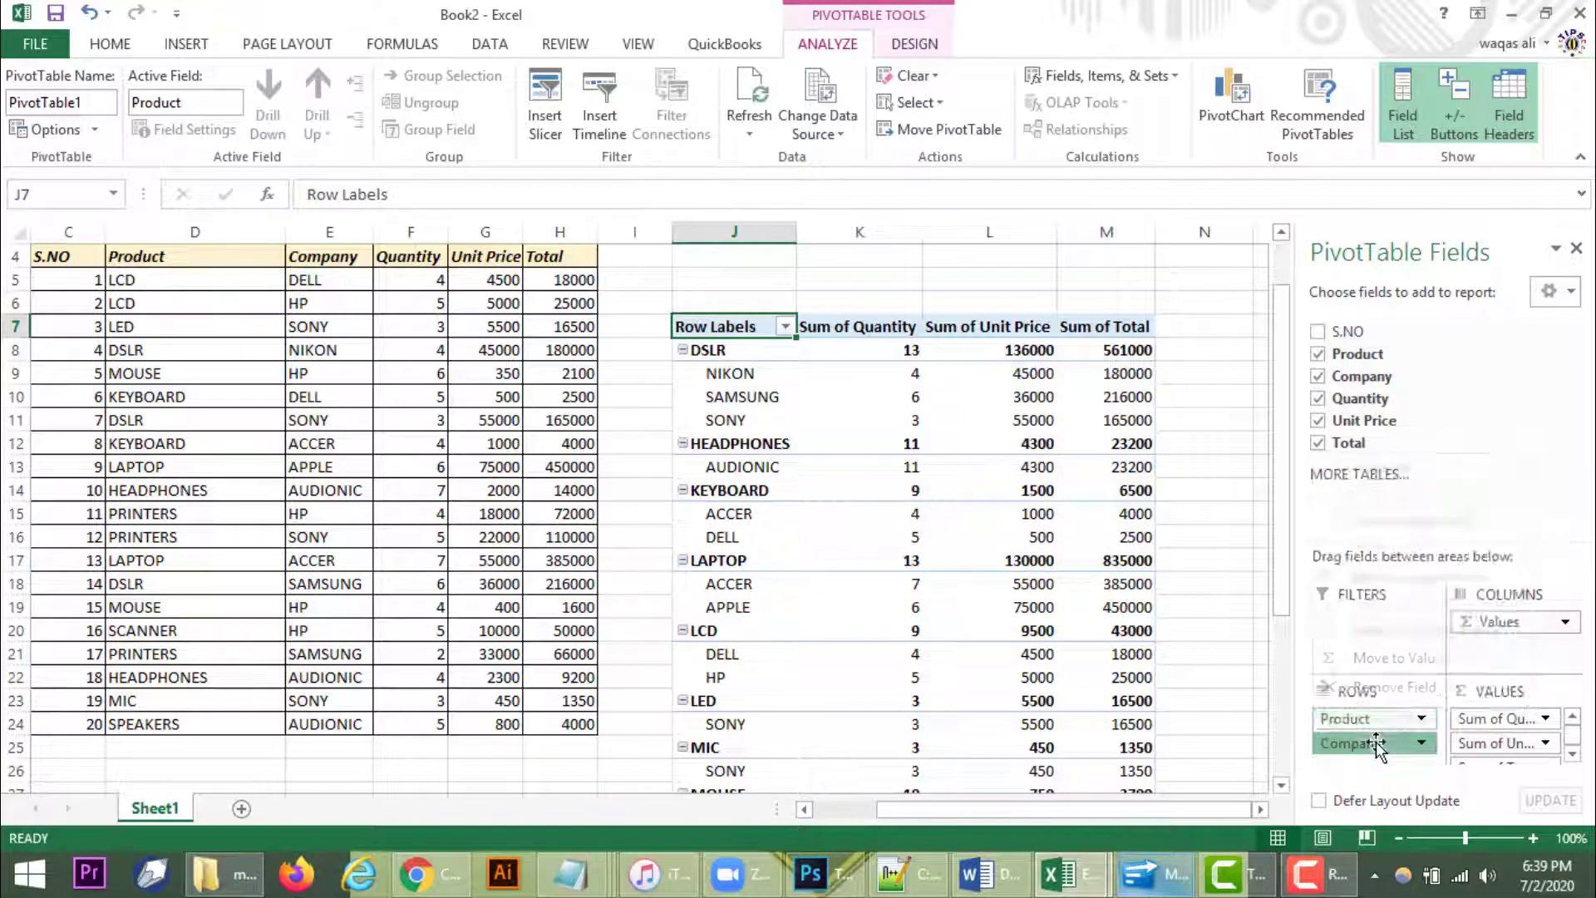
left_click(1369, 742)
left_click(1365, 743)
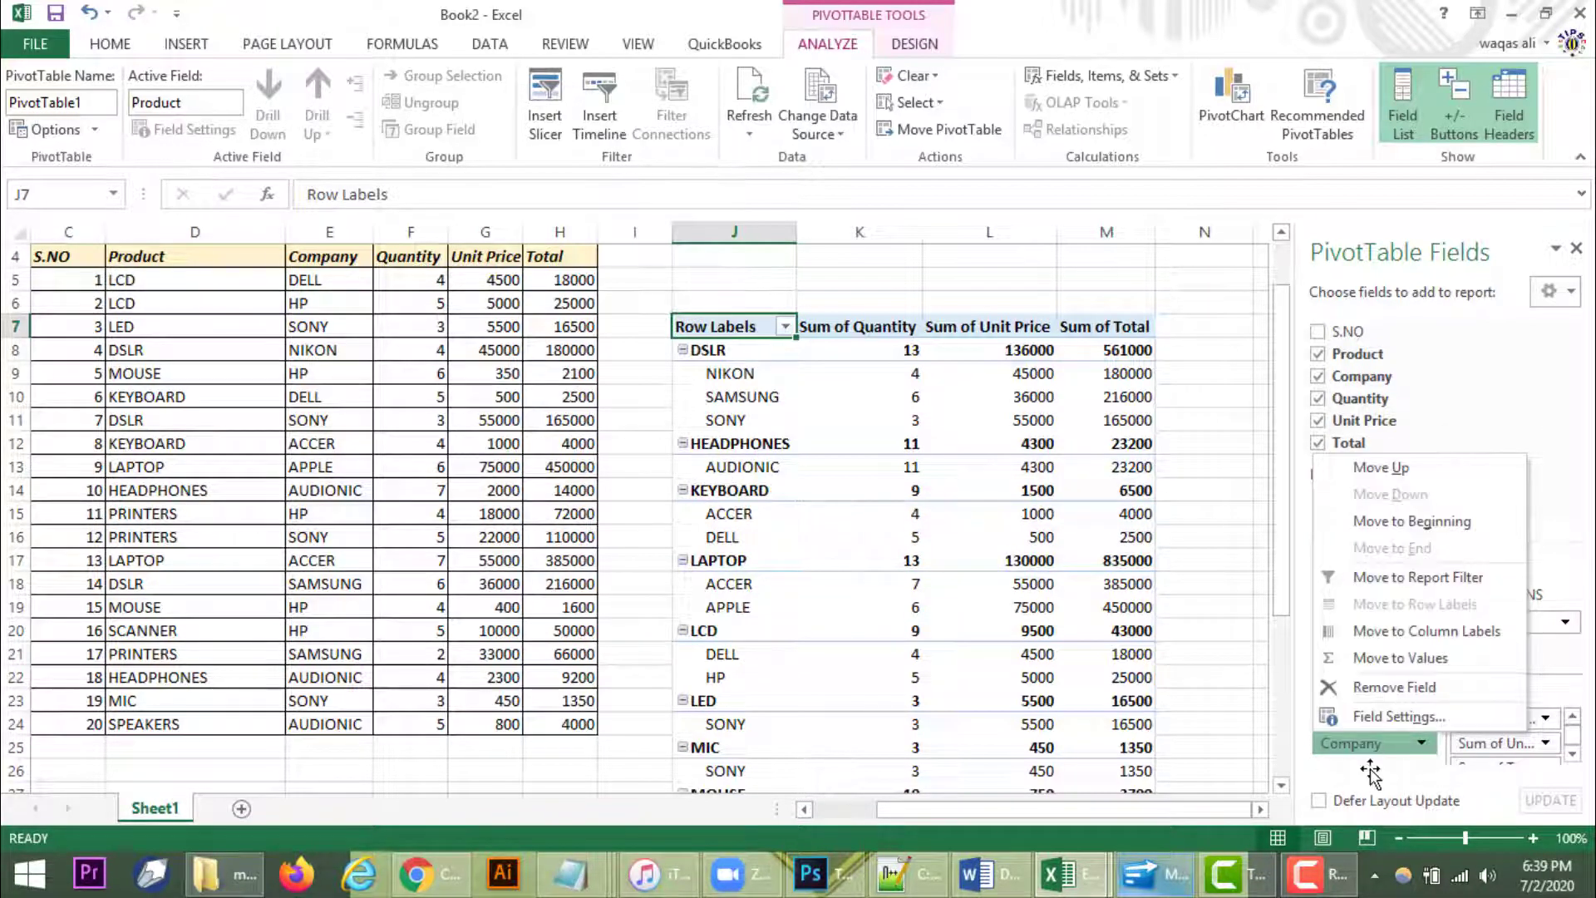
left_click(1369, 762)
left_click_drag(1370, 720, 1371, 755)
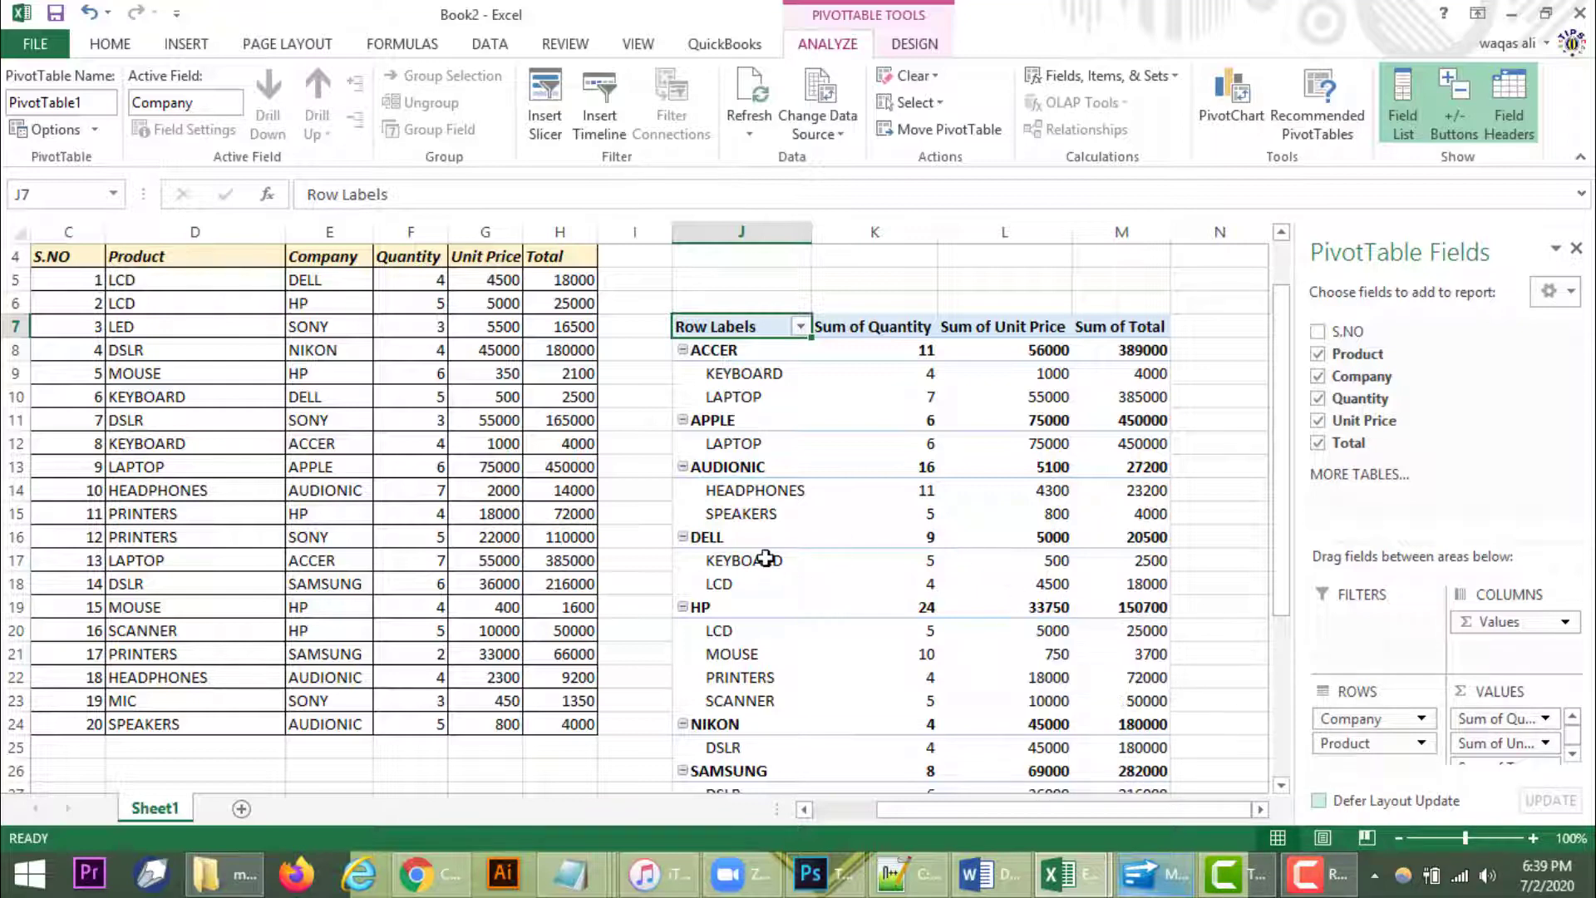
left_click(1161, 541)
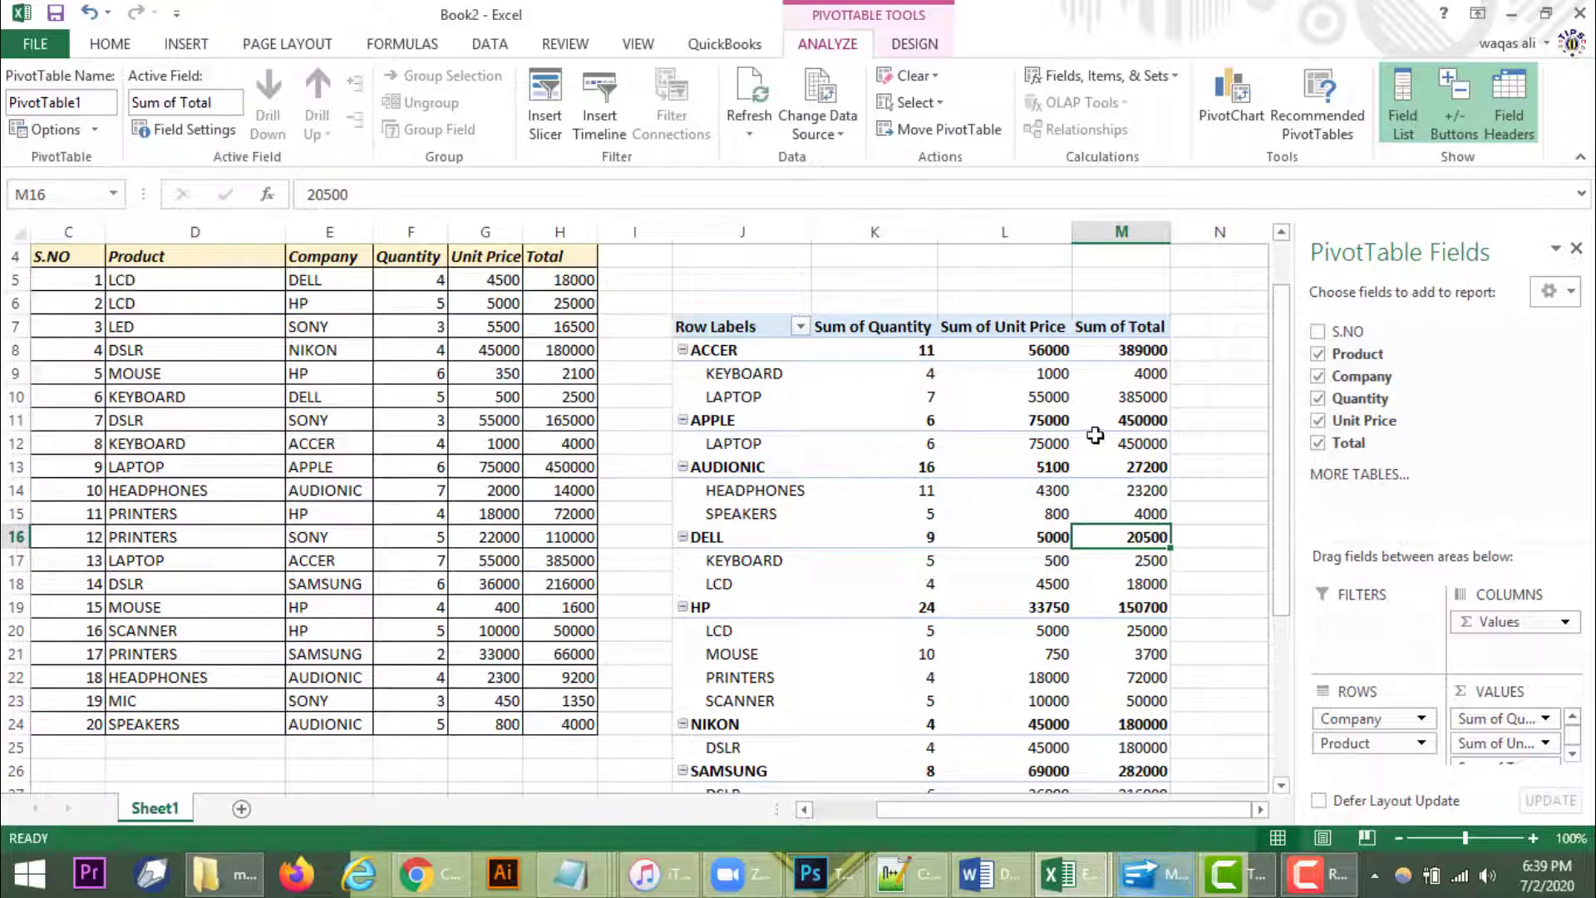
left_click(1128, 424)
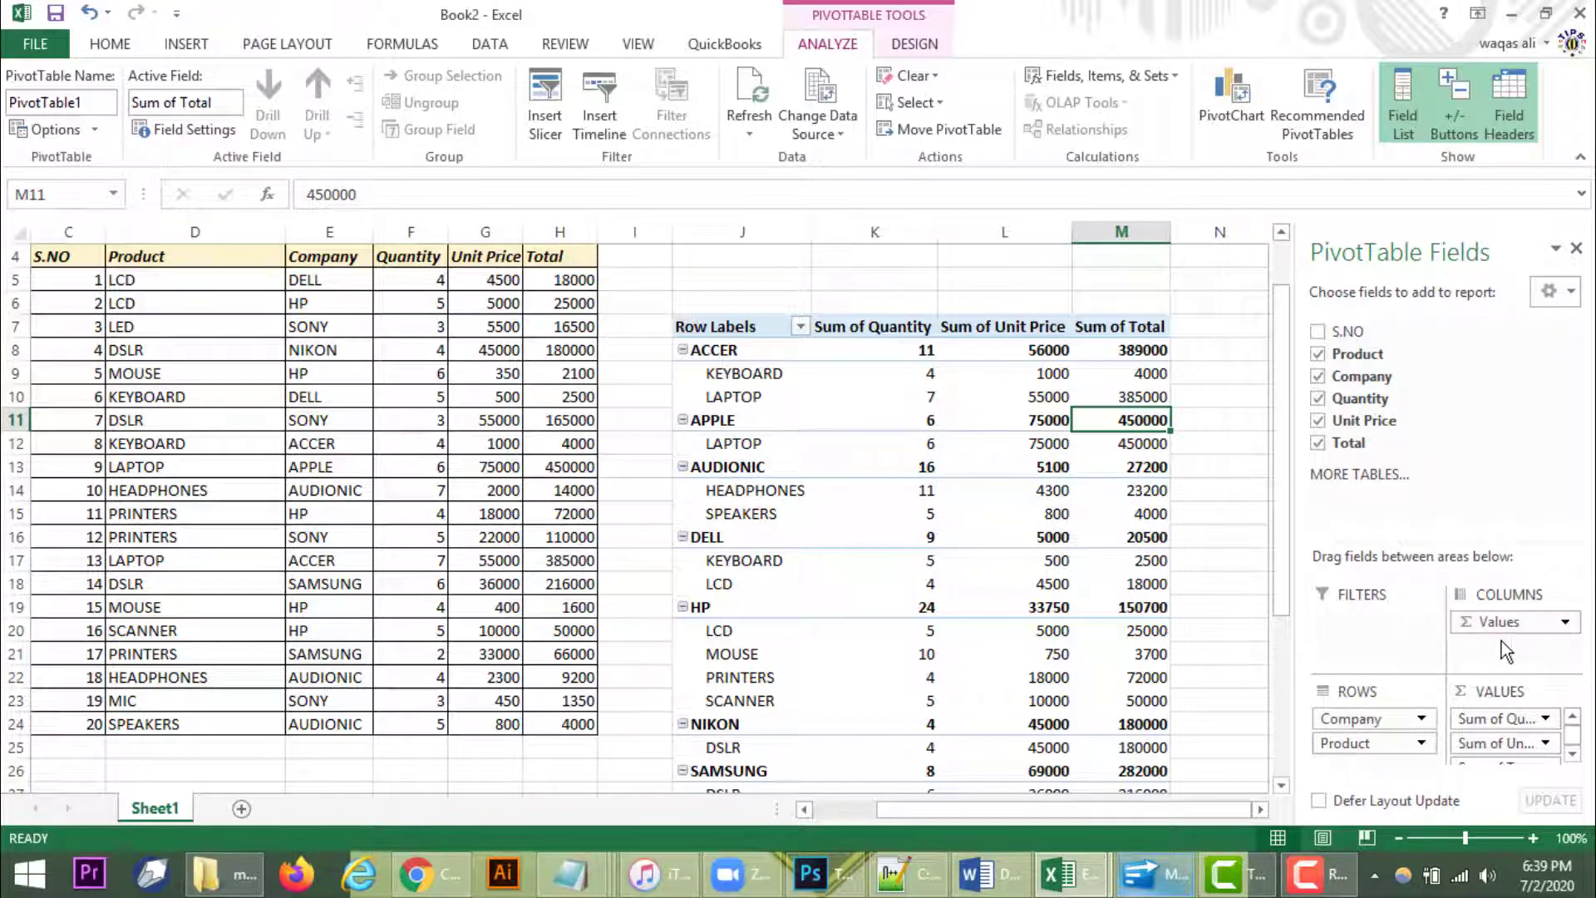
- Move the Company field from rows to columns and review the company headings under each summed value
left_click(1338, 719)
left_click_drag(1338, 720, 1496, 656)
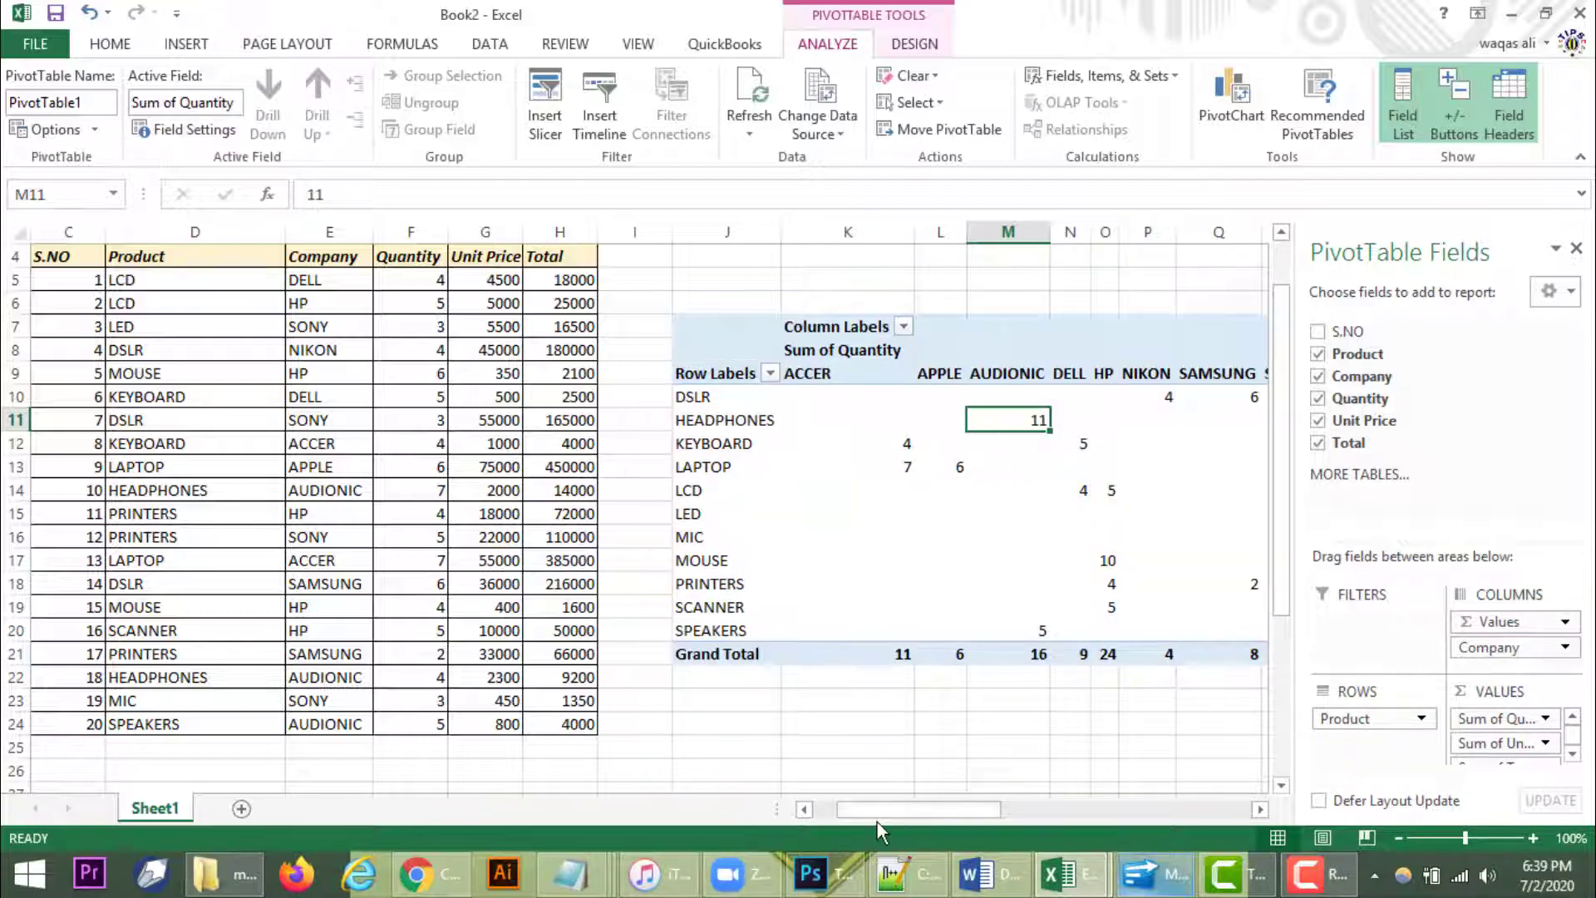
left_click_drag(876, 821, 1006, 807)
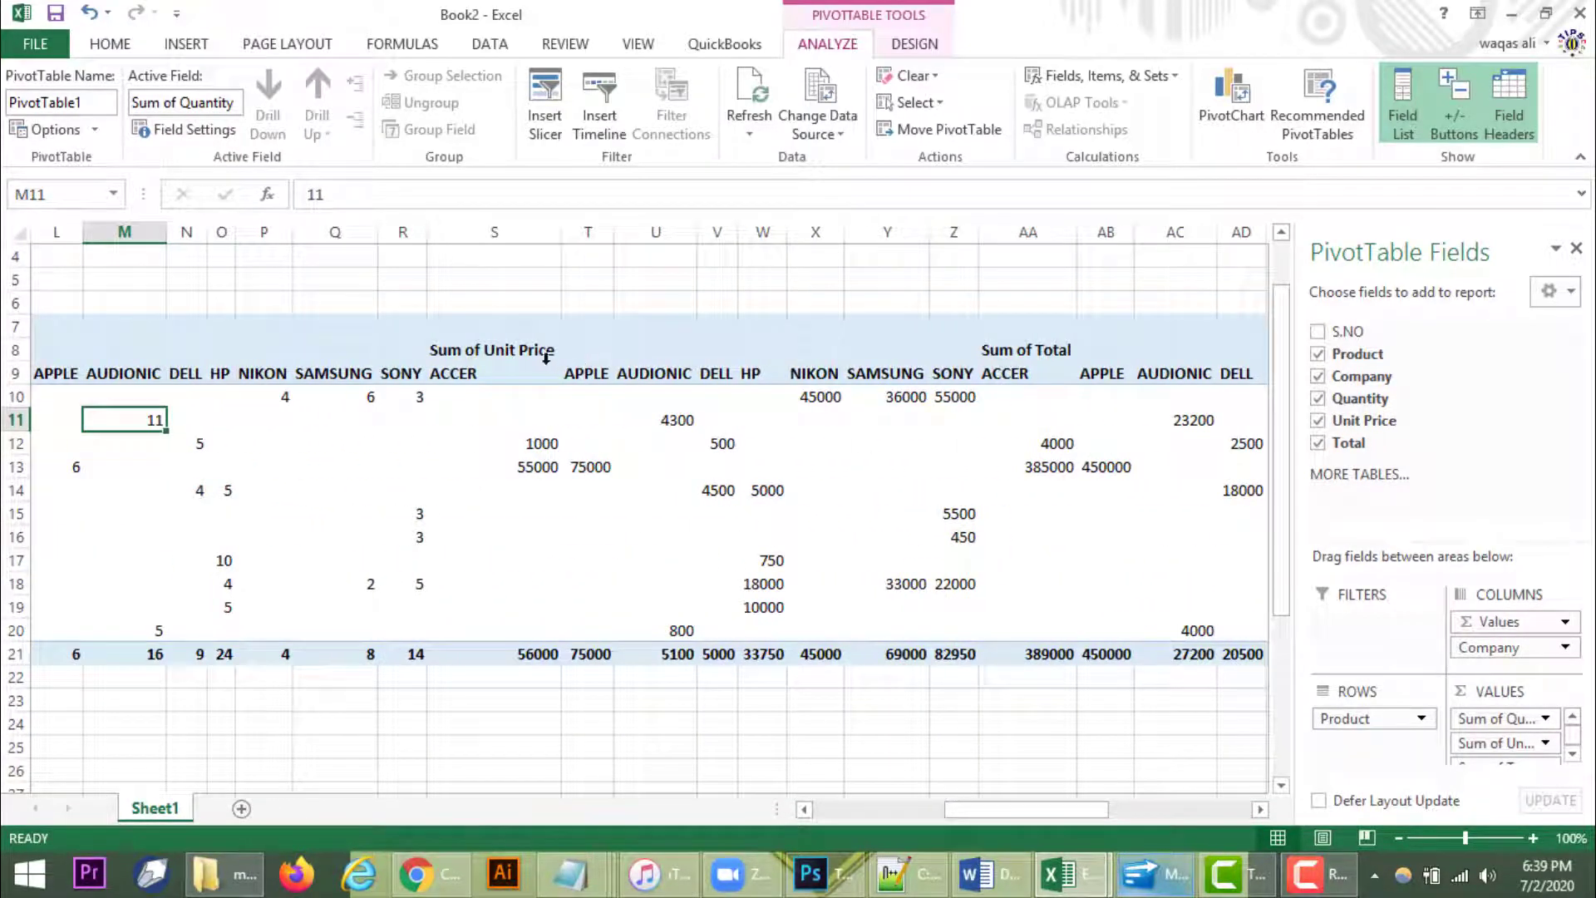
left_click(604, 365)
left_click(663, 377)
left_click(902, 364)
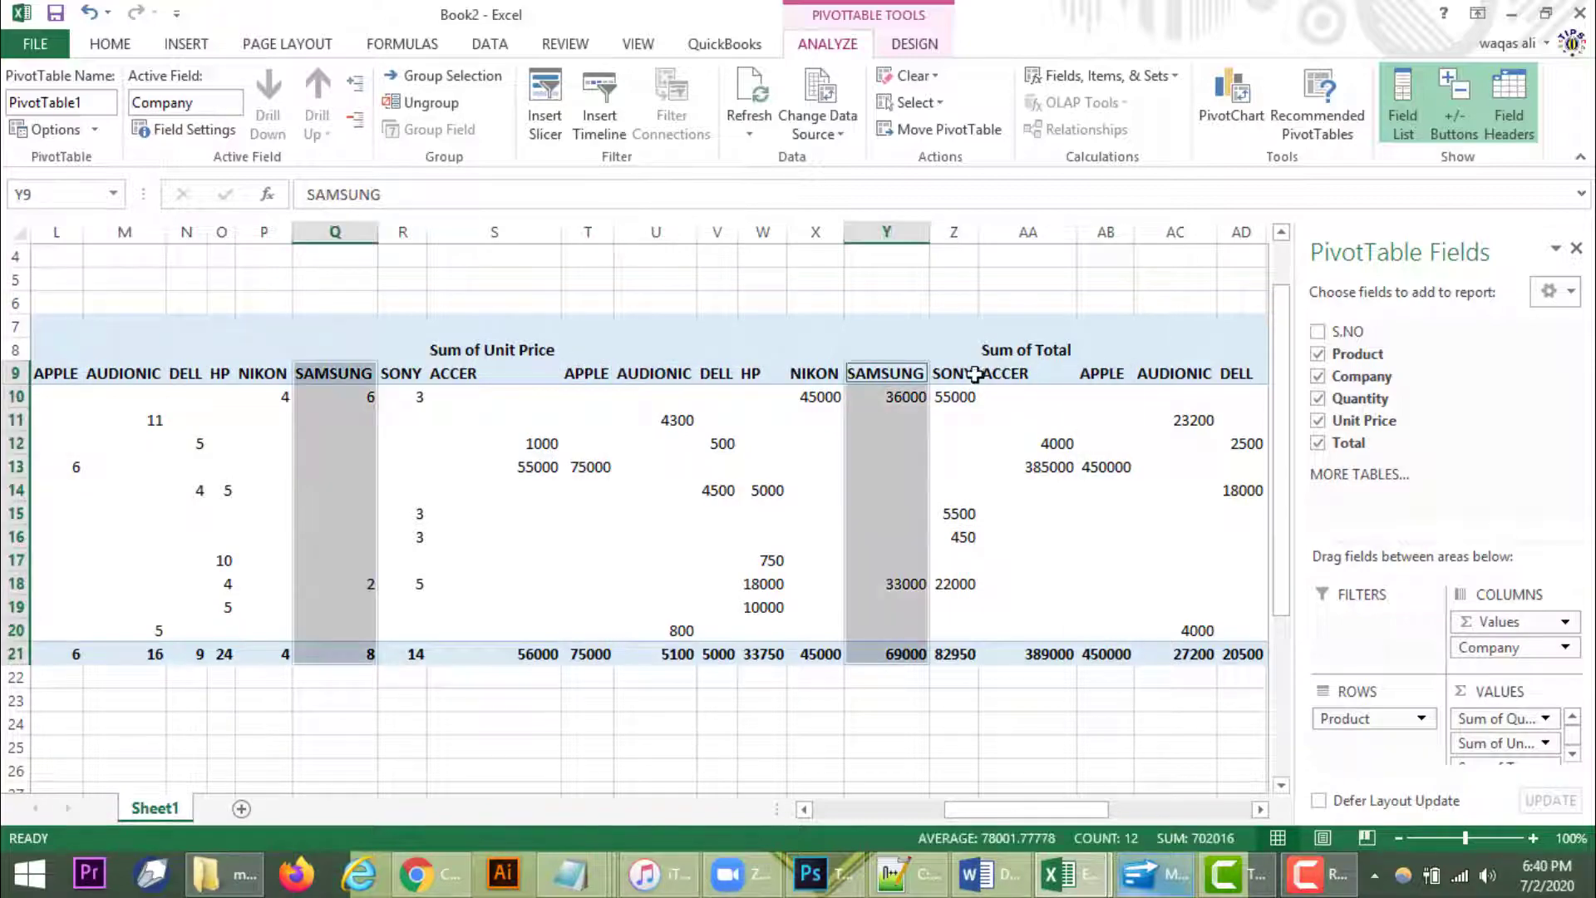
left_click(1018, 374)
mouse_move(985, 812)
left_mouse_down()
mouse_move(831, 812)
mouse_move(1182, 800)
mouse_move(905, 798)
mouse_move(978, 801)
left_mouse_up()
- Return the Company field to the PivotTable rows beneath Product and review the layout down to the grand total
left_click_drag(1492, 648, 1372, 745)
left_click_drag(1040, 814, 927, 811)
scroll(1205, 588, "down", 2)
scroll(1205, 588, "down", 2)
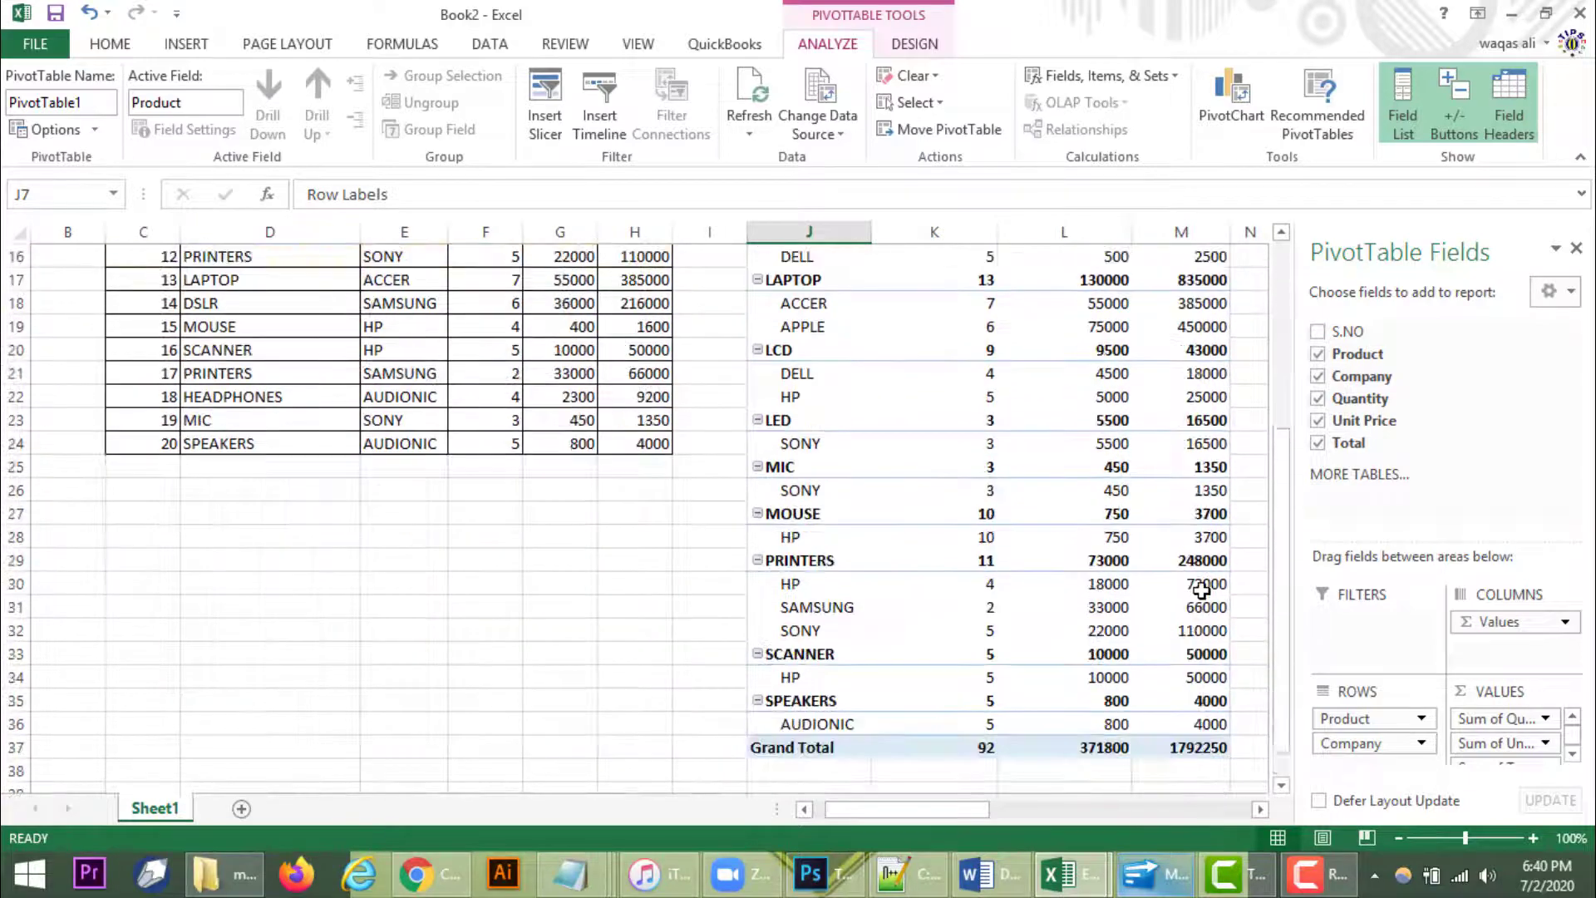
scroll(1205, 590, "up", 2)
- Move the Product field from rows to columns, leaving Company as the only row field
left_click_drag(1372, 720, 1509, 652)
scroll(1081, 558, "up", 3)
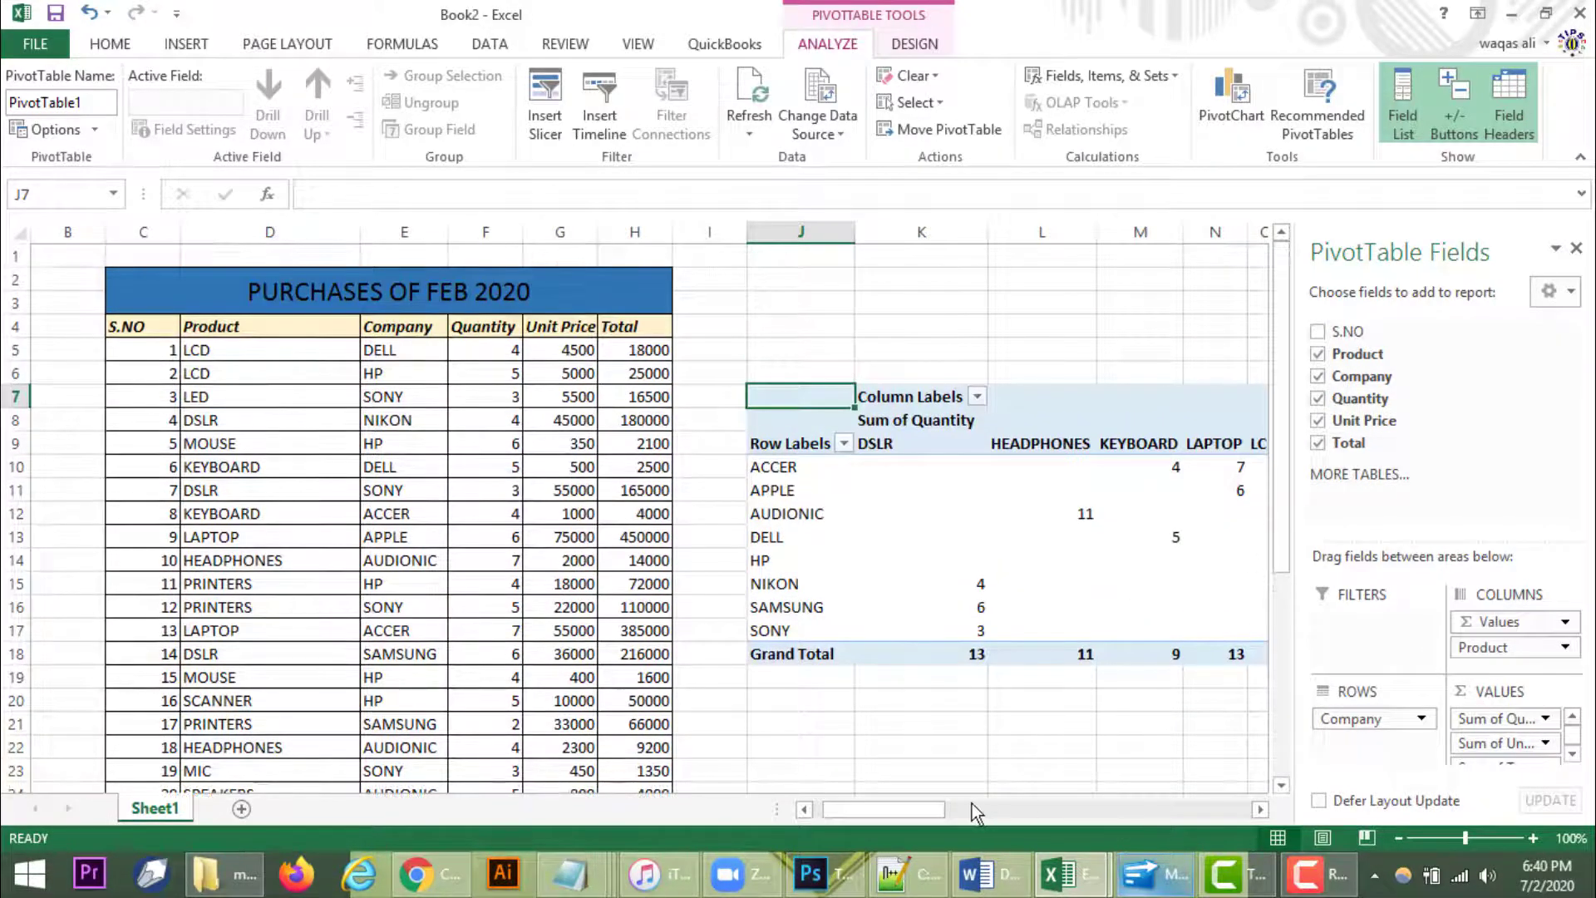
left_click_drag(966, 809, 1051, 822)
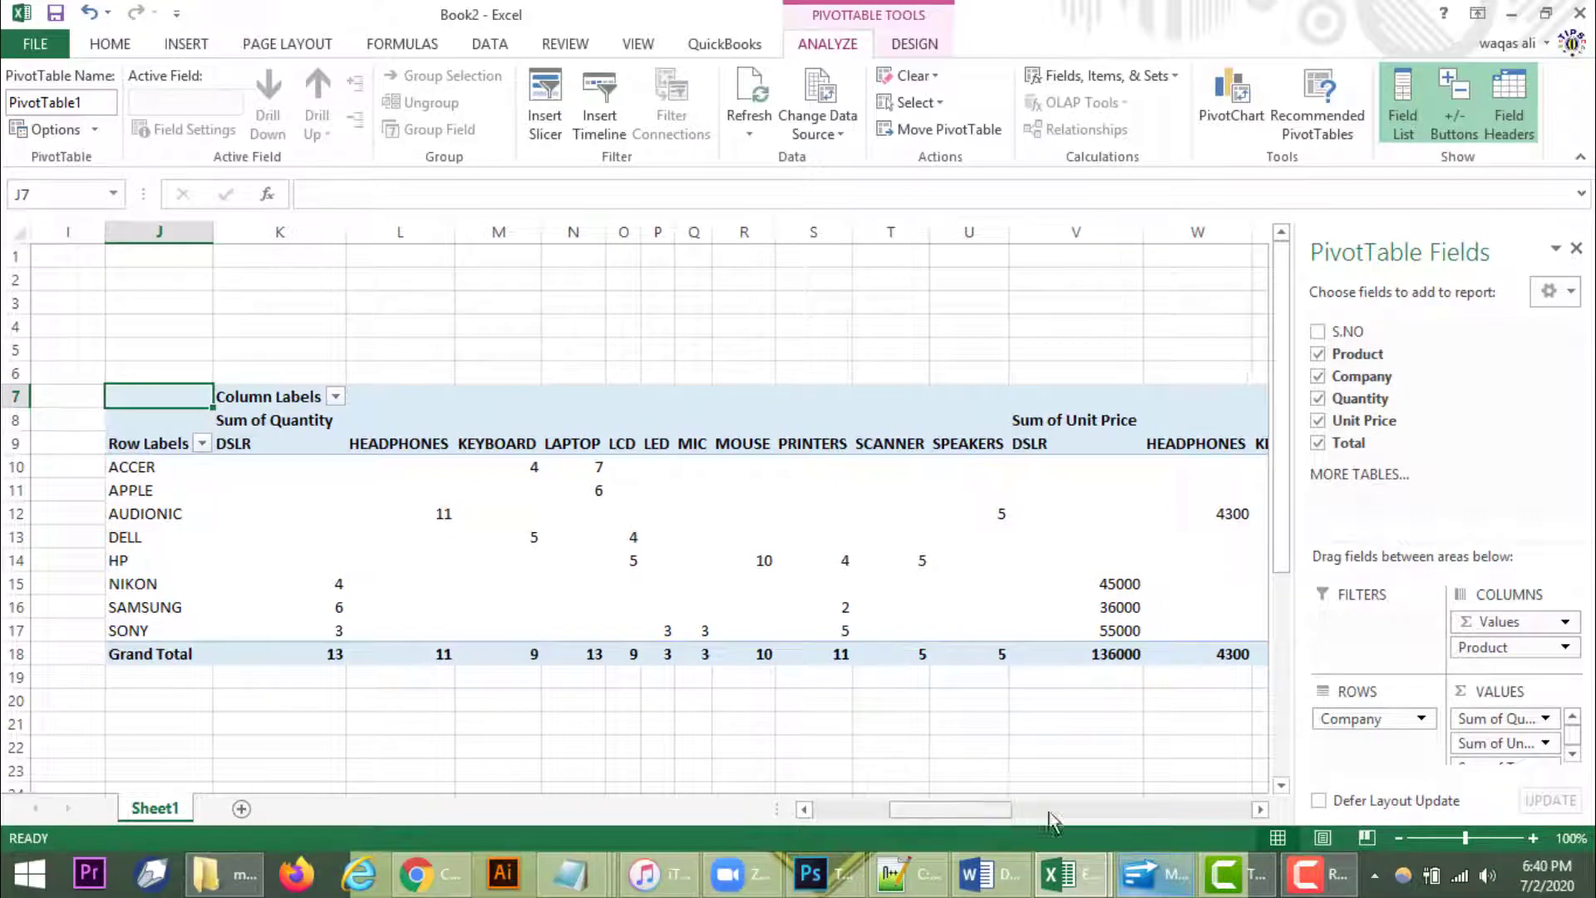
- Return the Product field to the PivotTable rows, nested beneath Company
left_click_drag(1504, 647, 1372, 744)
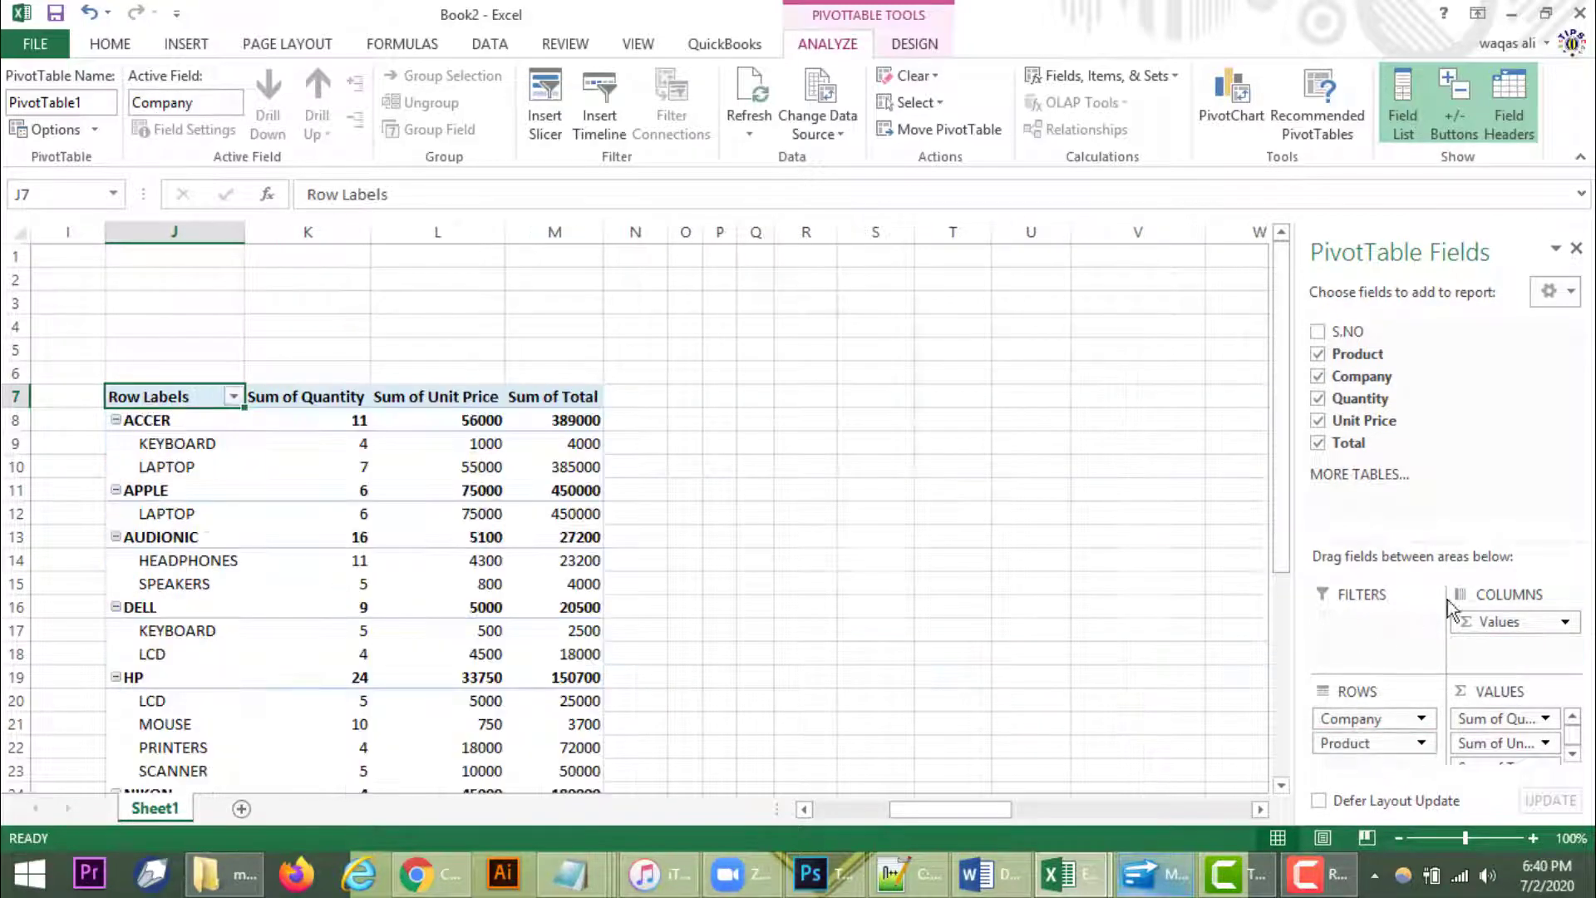
left_click_drag(1005, 819, 1000, 816)
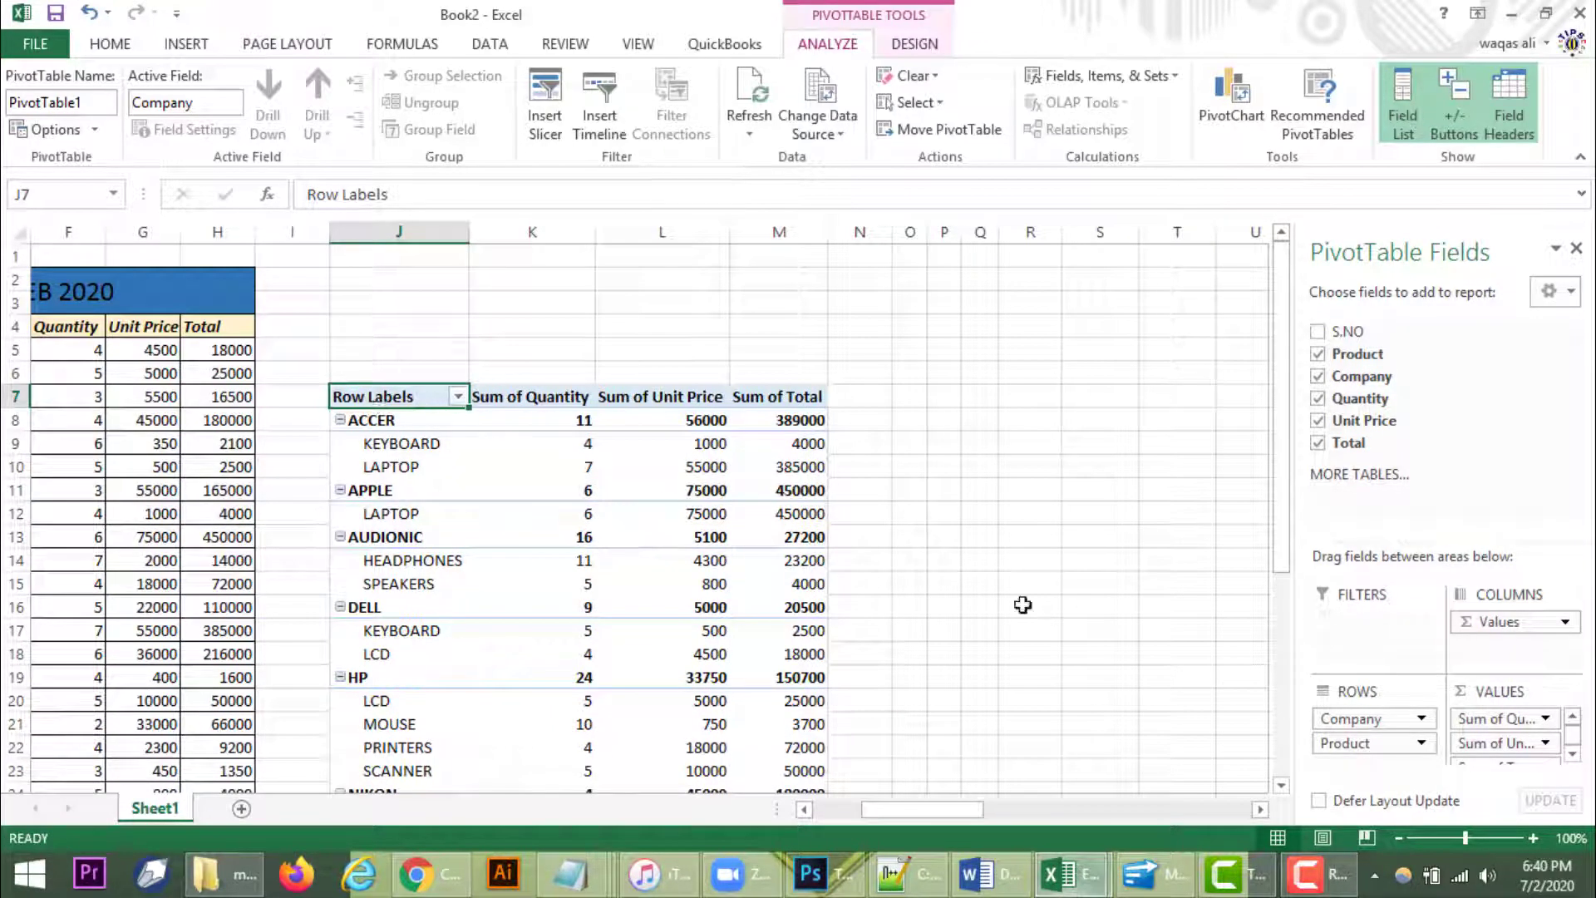
left_click(1400, 719)
left_click(1363, 742)
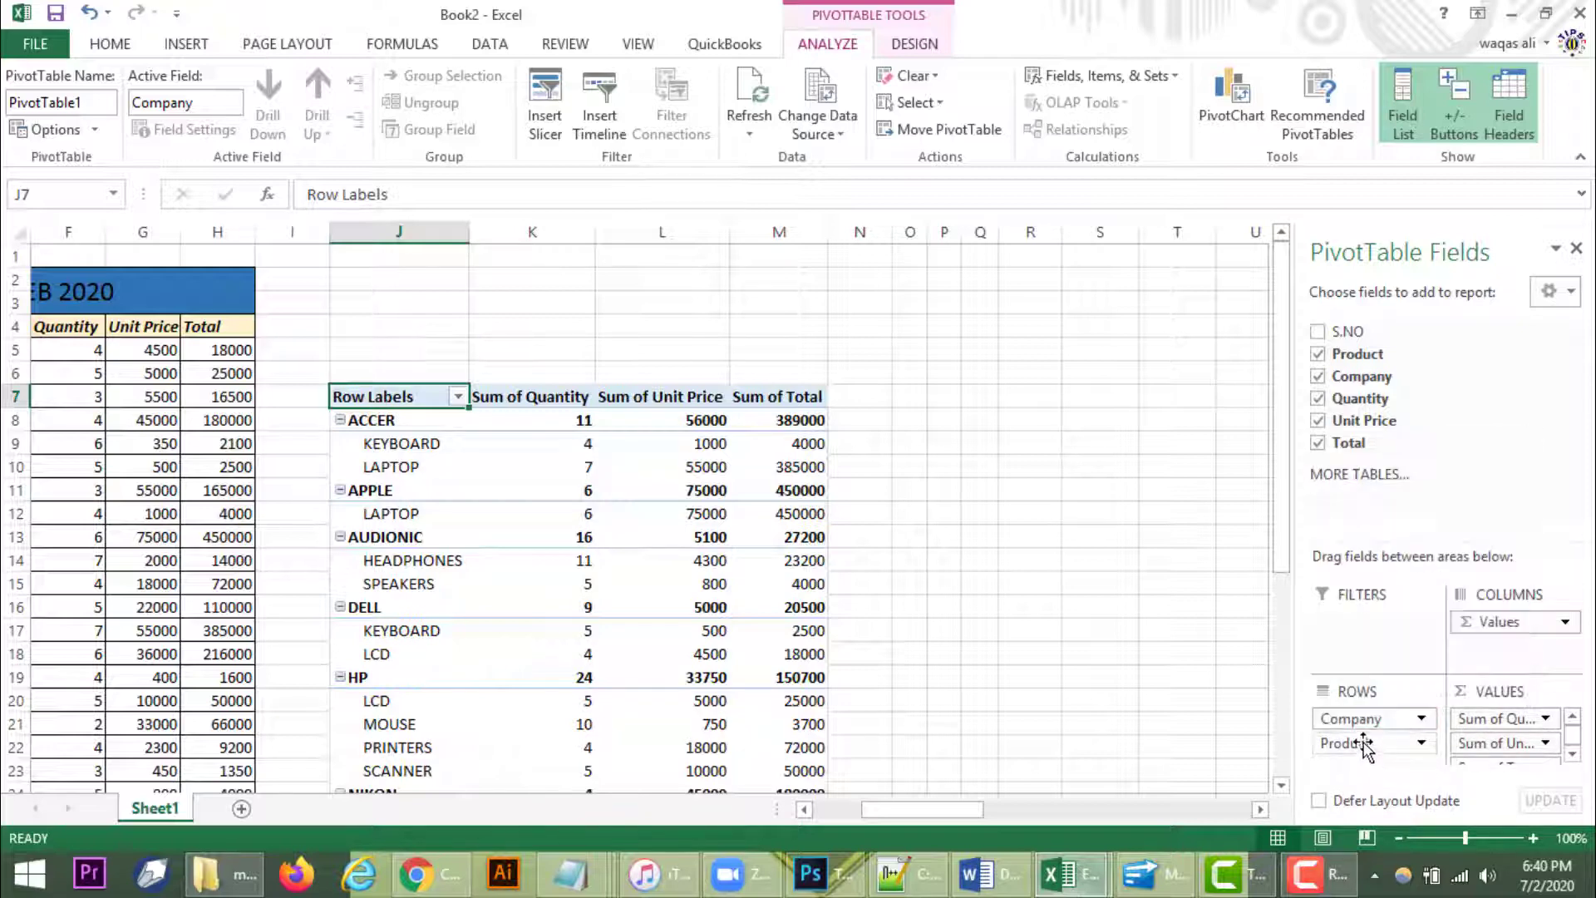
- Filter the PivotTable row labels to show only the company SAMSUNG
left_click(459, 398)
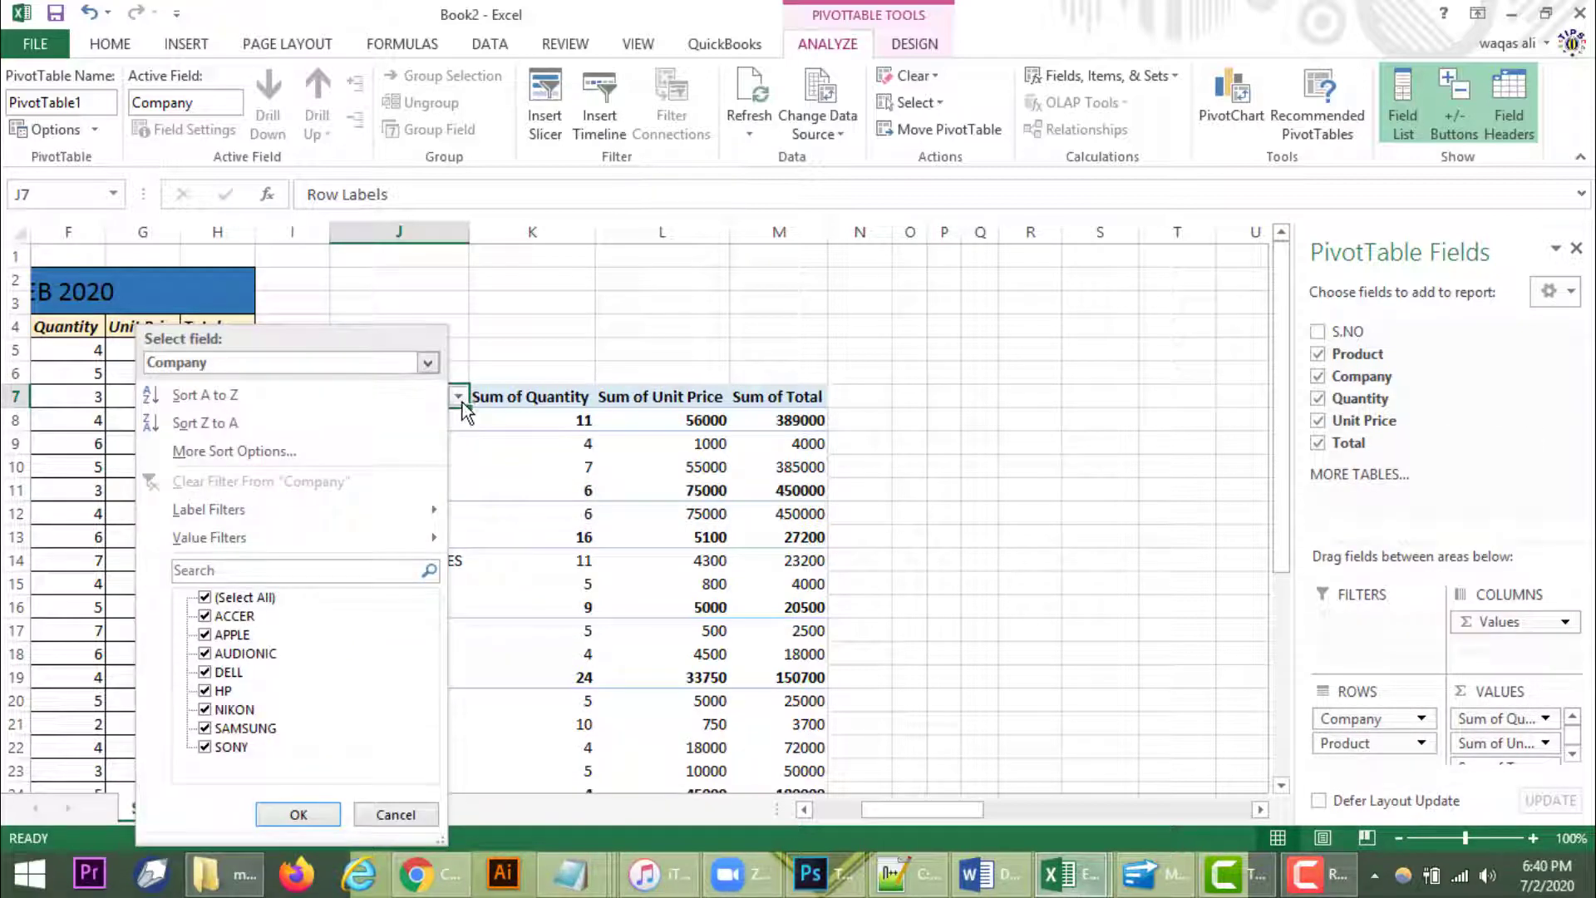
left_click(204, 596)
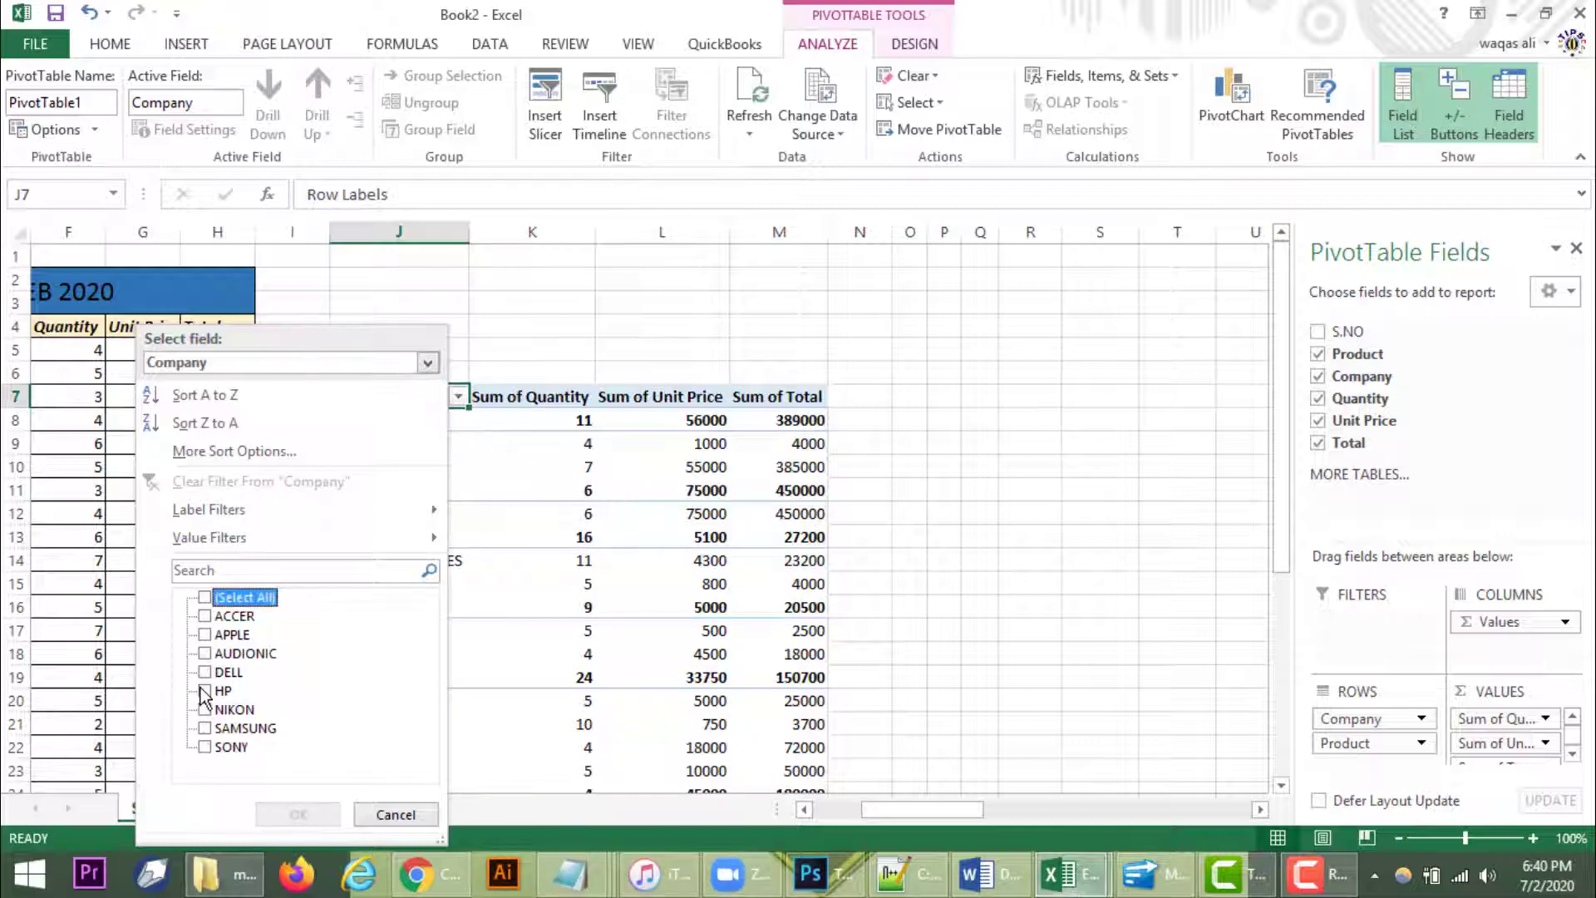
left_click(204, 729)
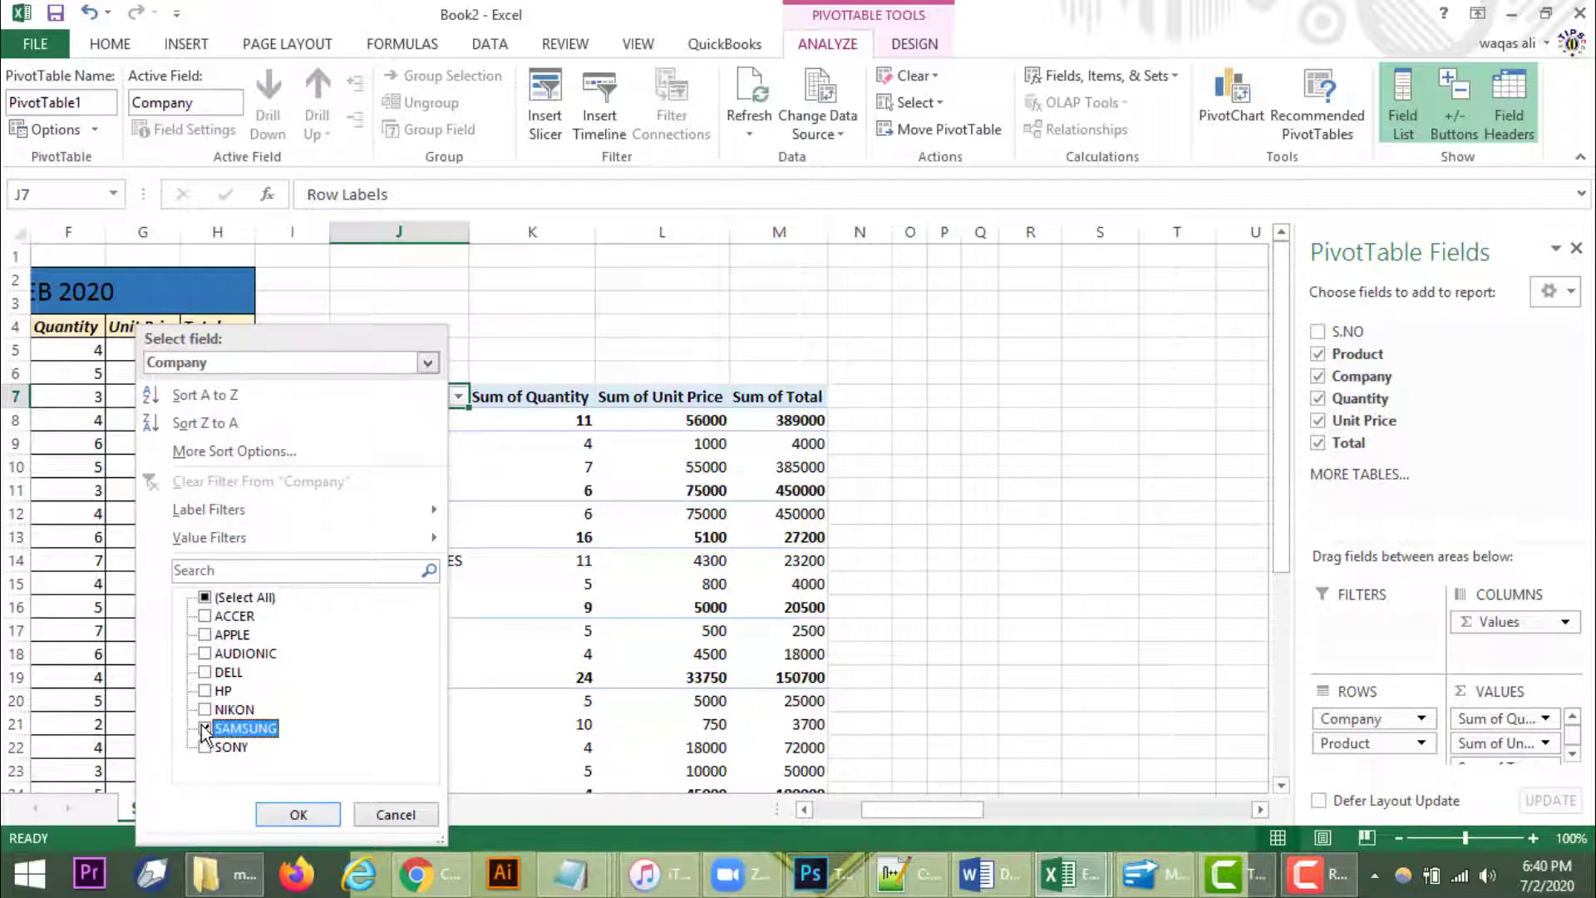
left_click(326, 817)
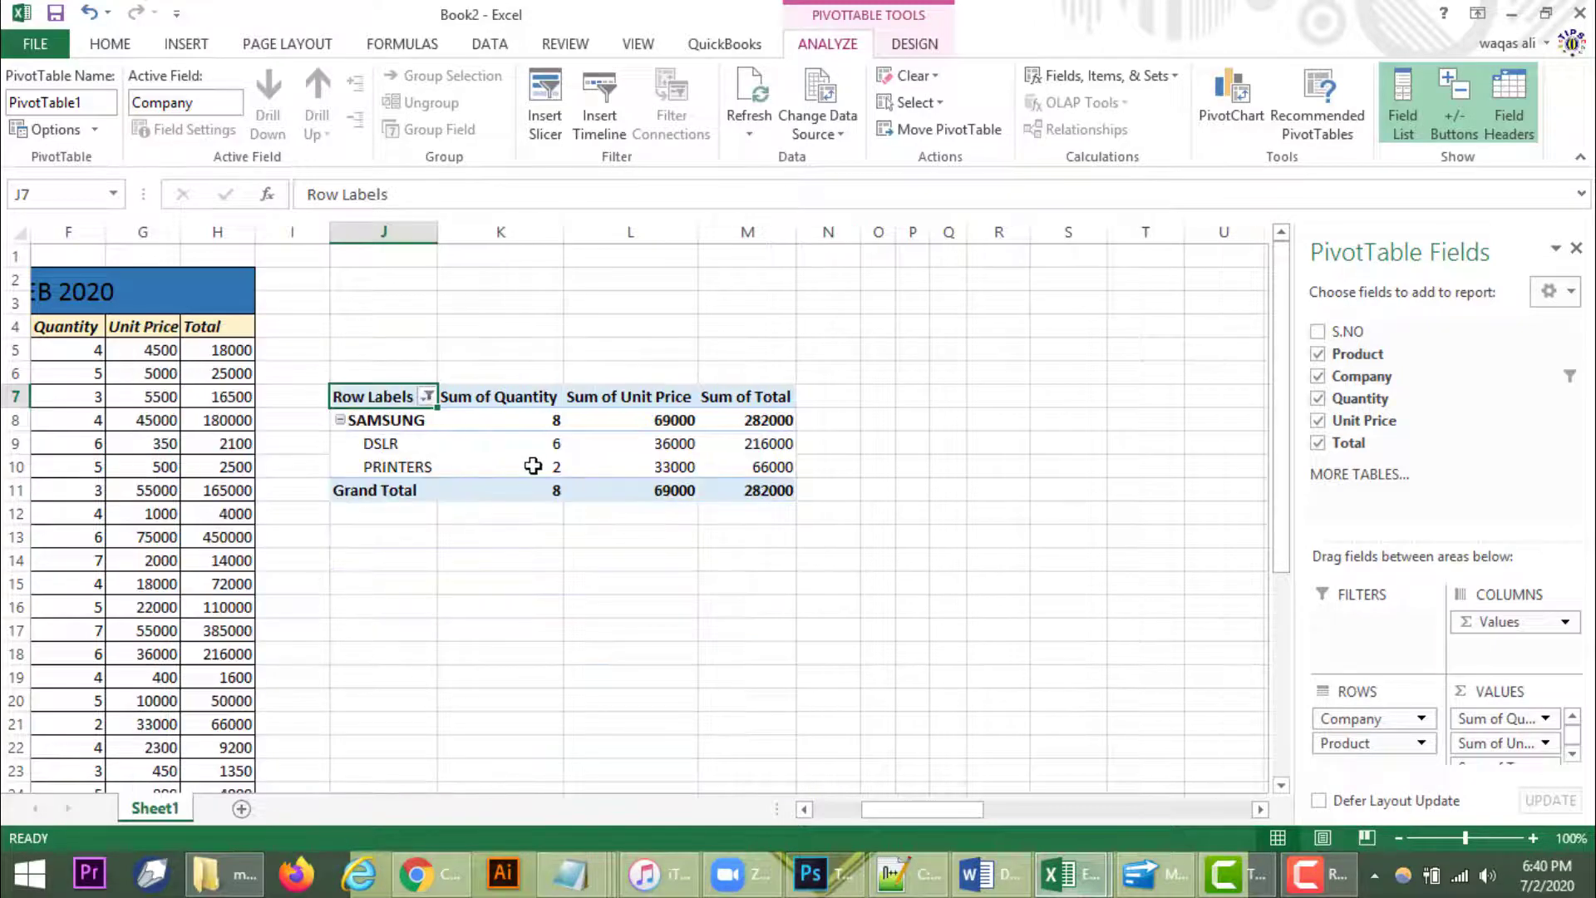
- Reset the Company filter so that all companies are included again
left_click(428, 396)
left_click(174, 597)
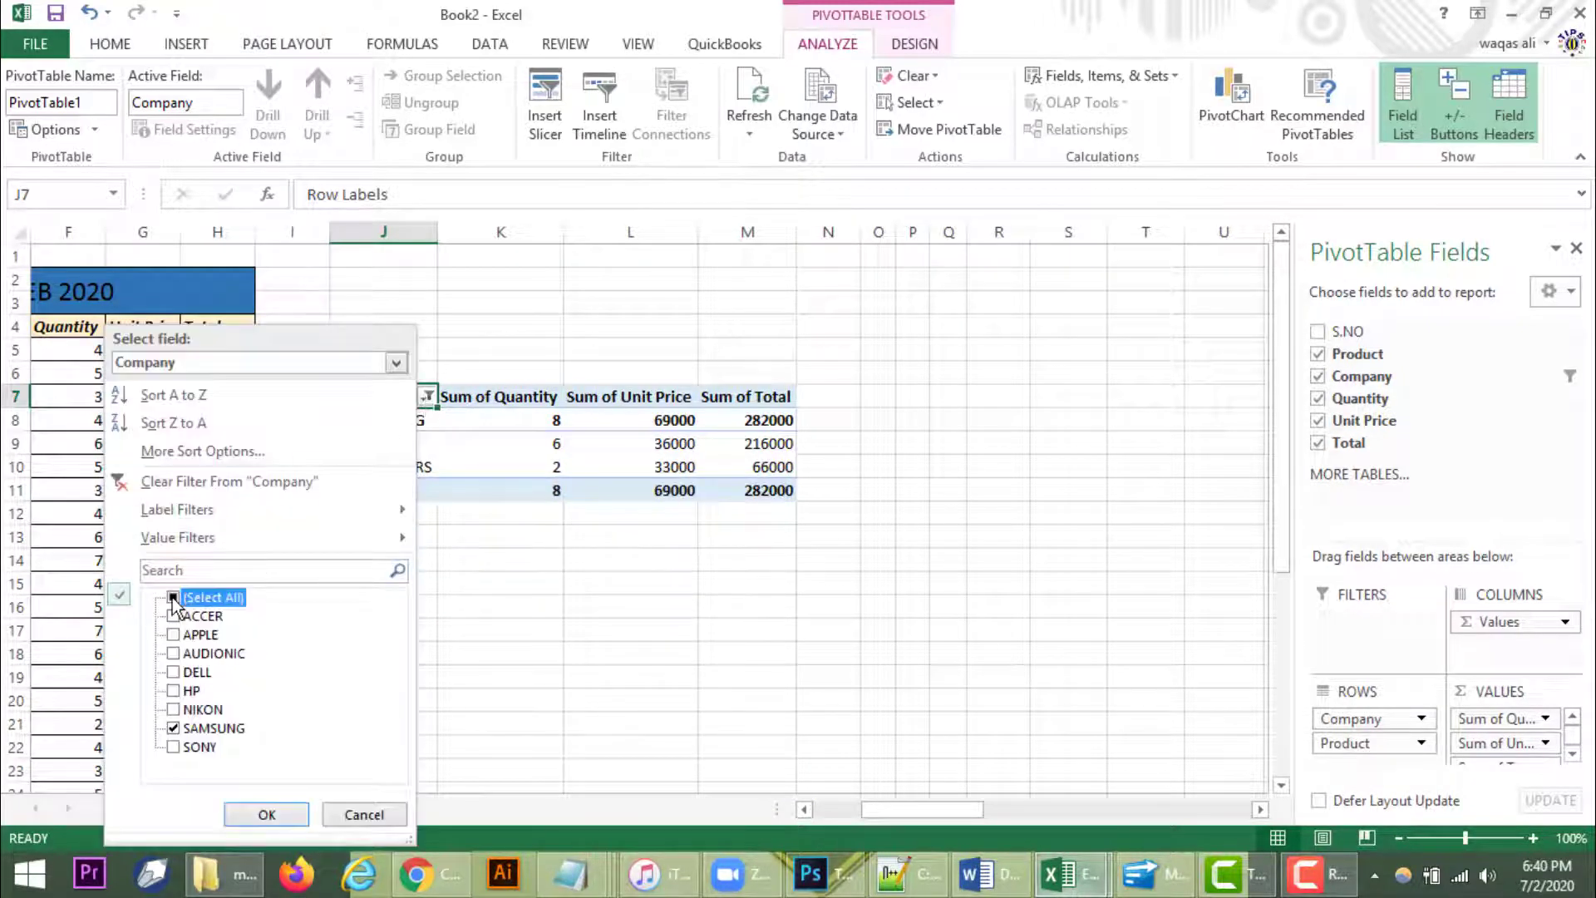
left_click(266, 813)
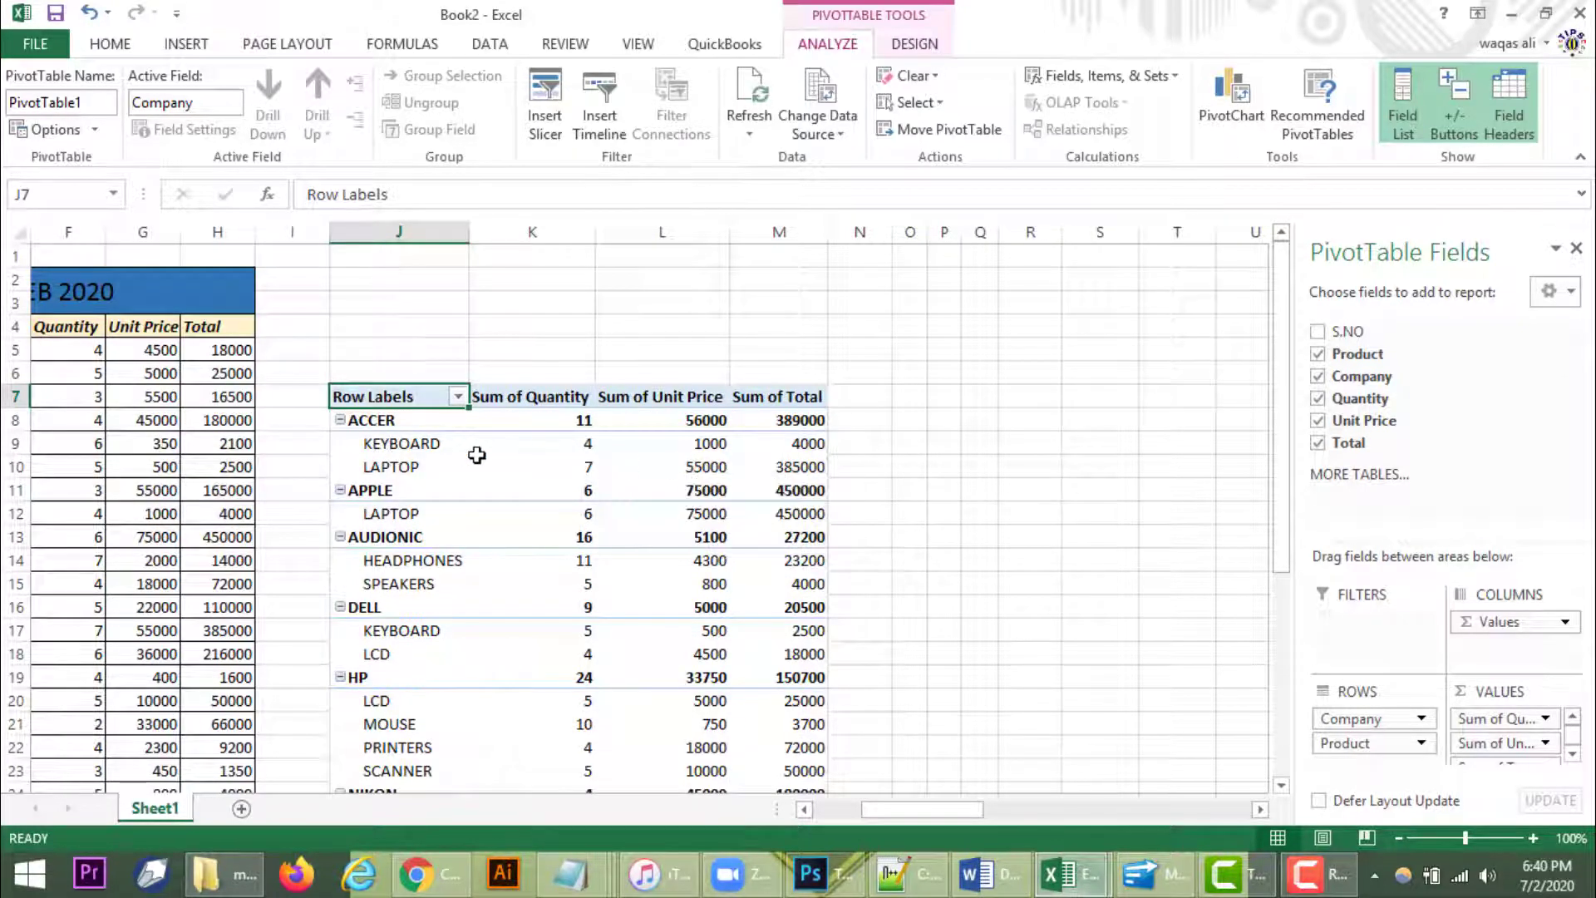
- Place Product above Company in the PivotTable rows and filter the row labels to the product KEYBOARD only
left_click_drag(1371, 719, 1376, 758)
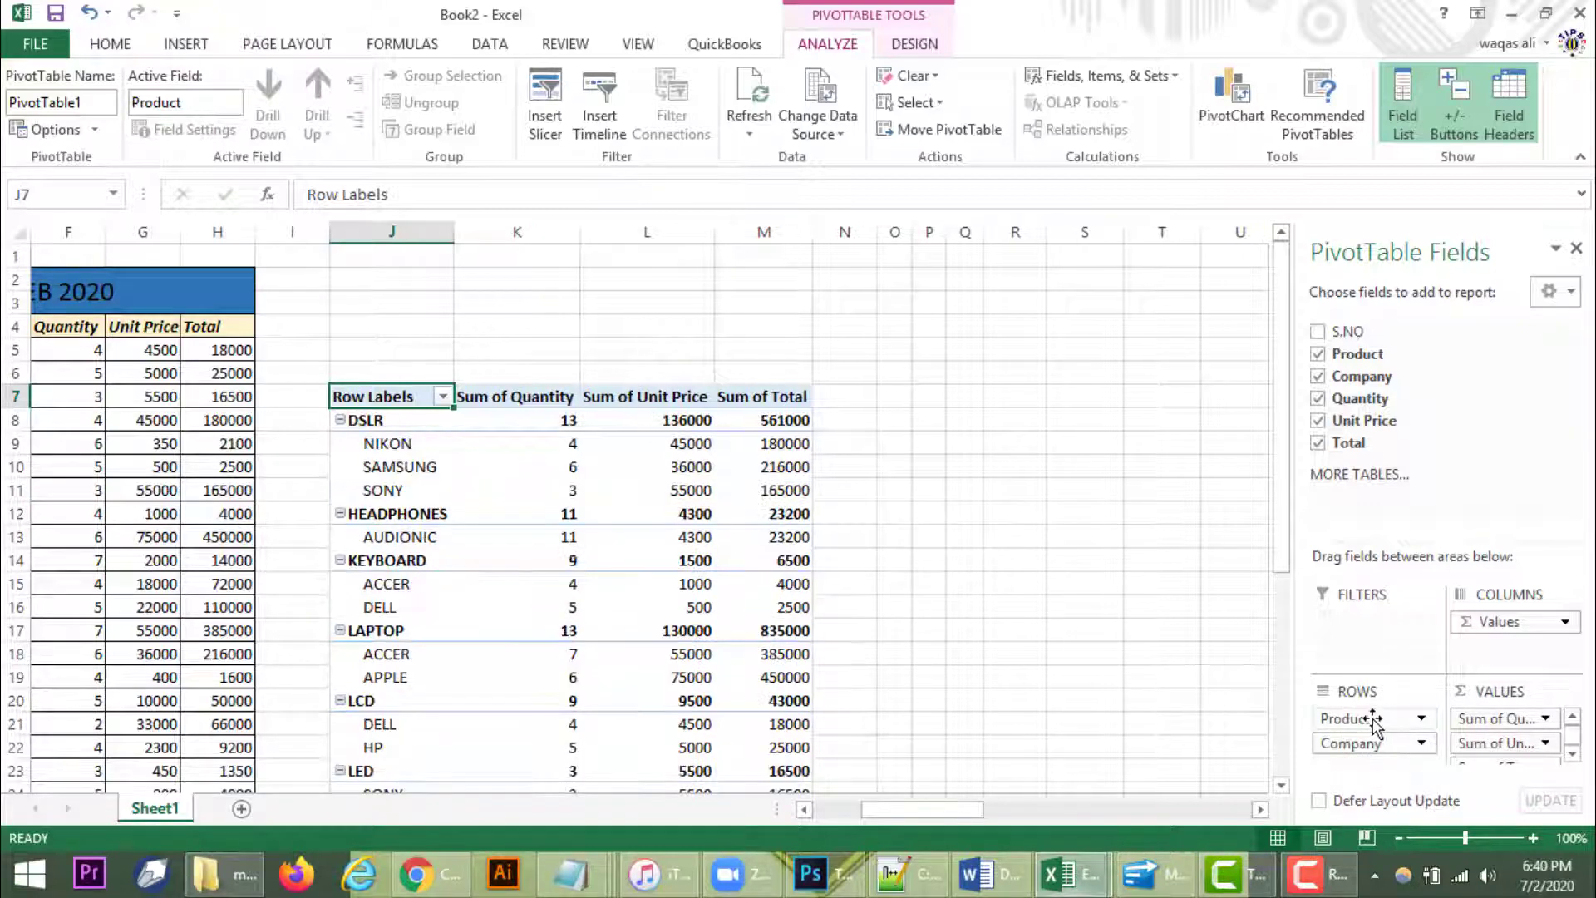
left_click(447, 398)
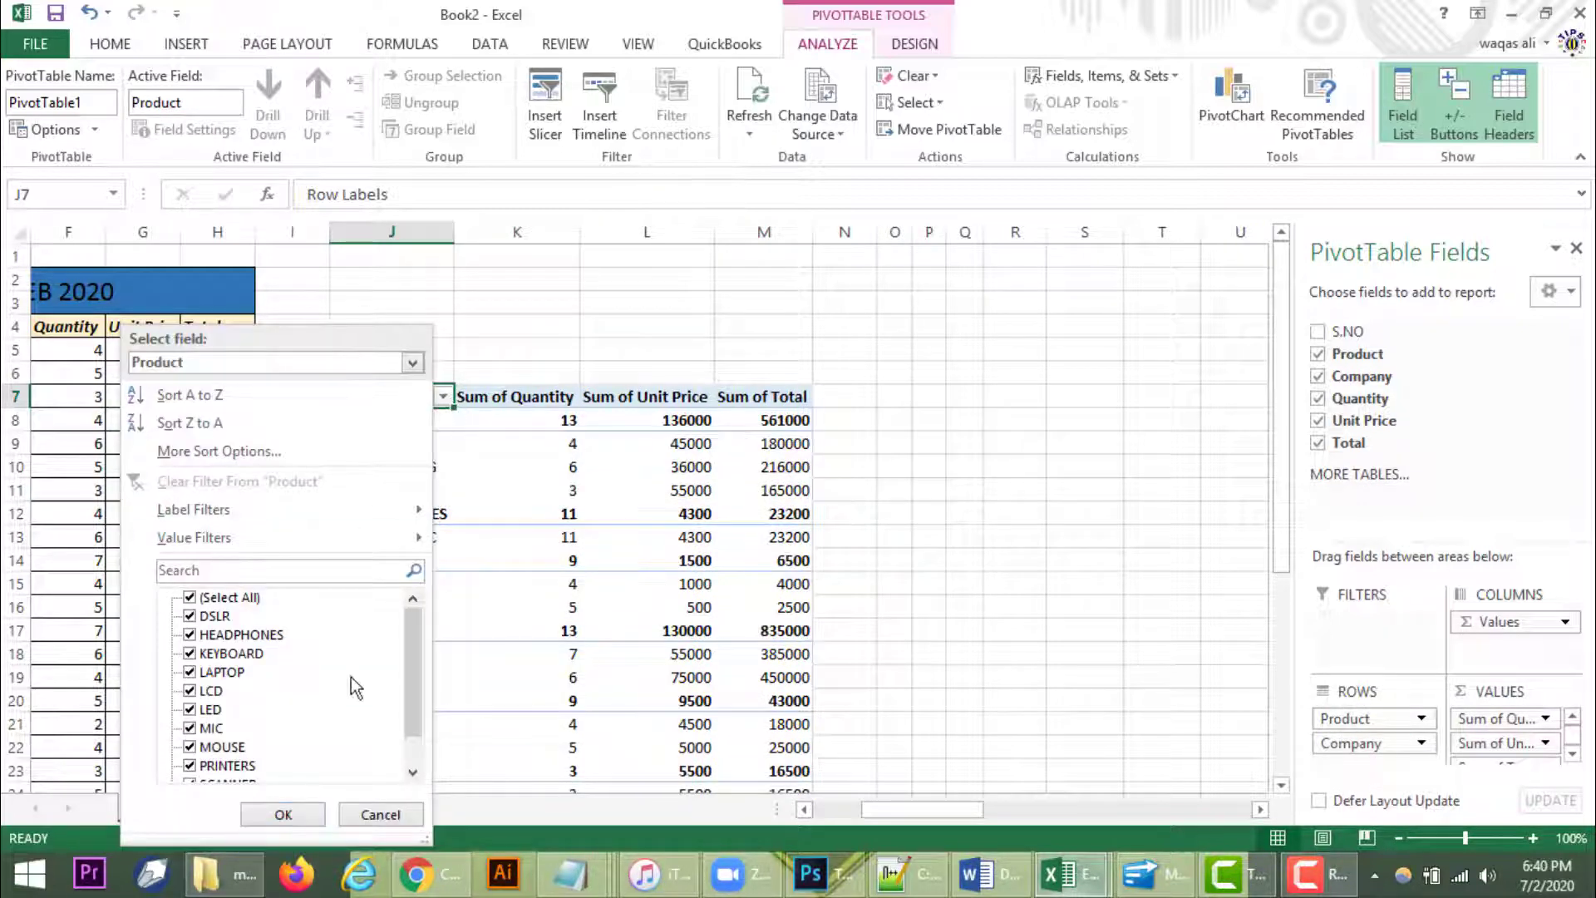
left_click(190, 597)
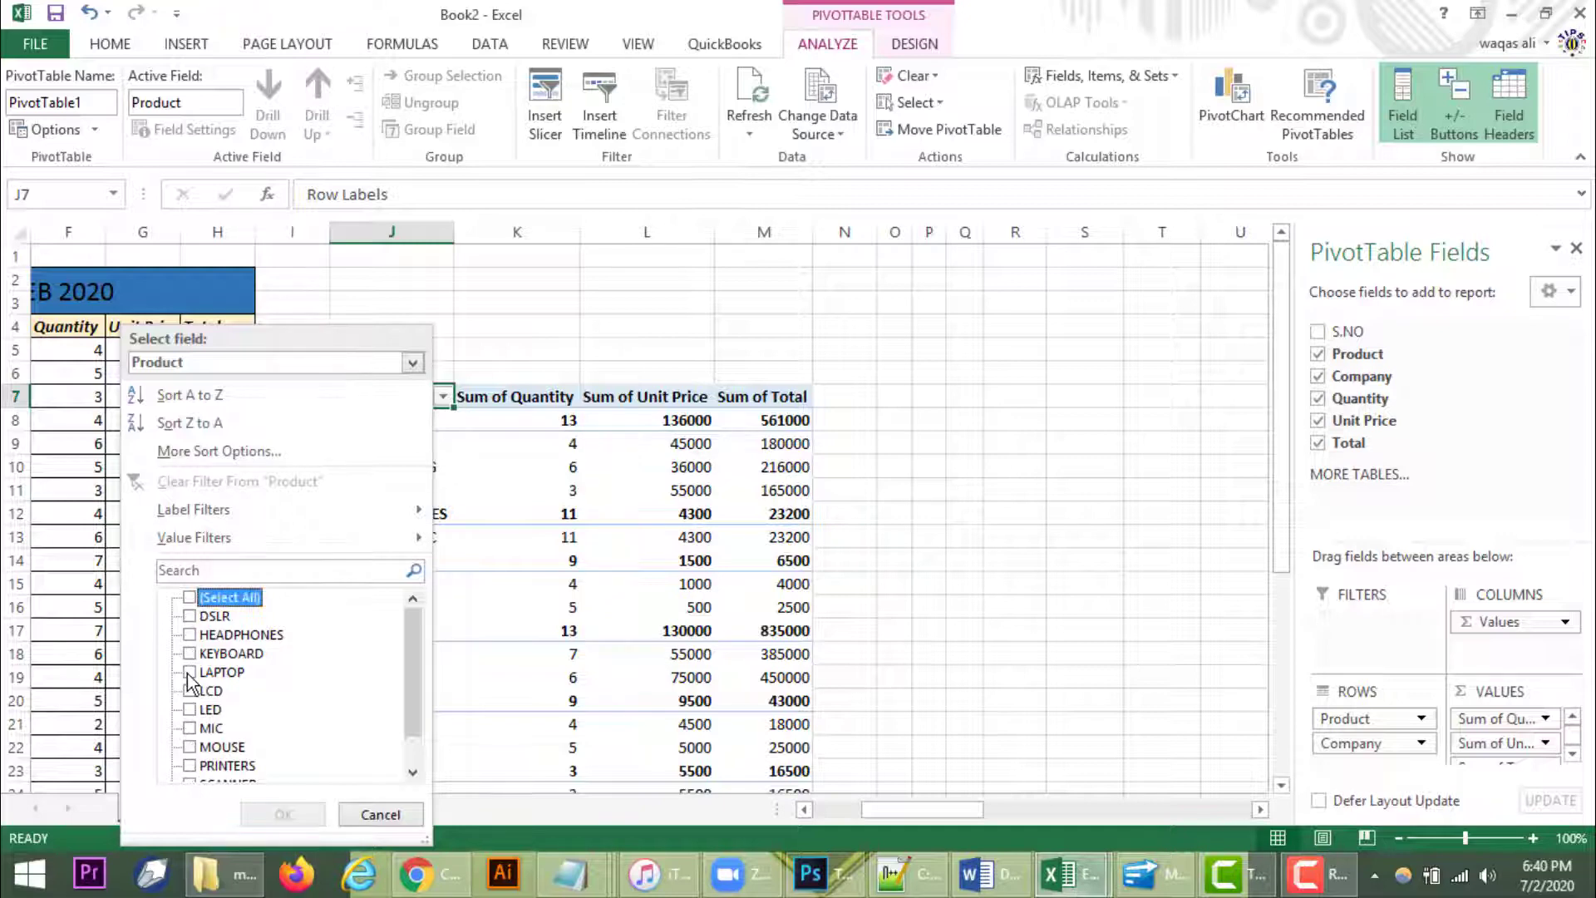
left_click(189, 692)
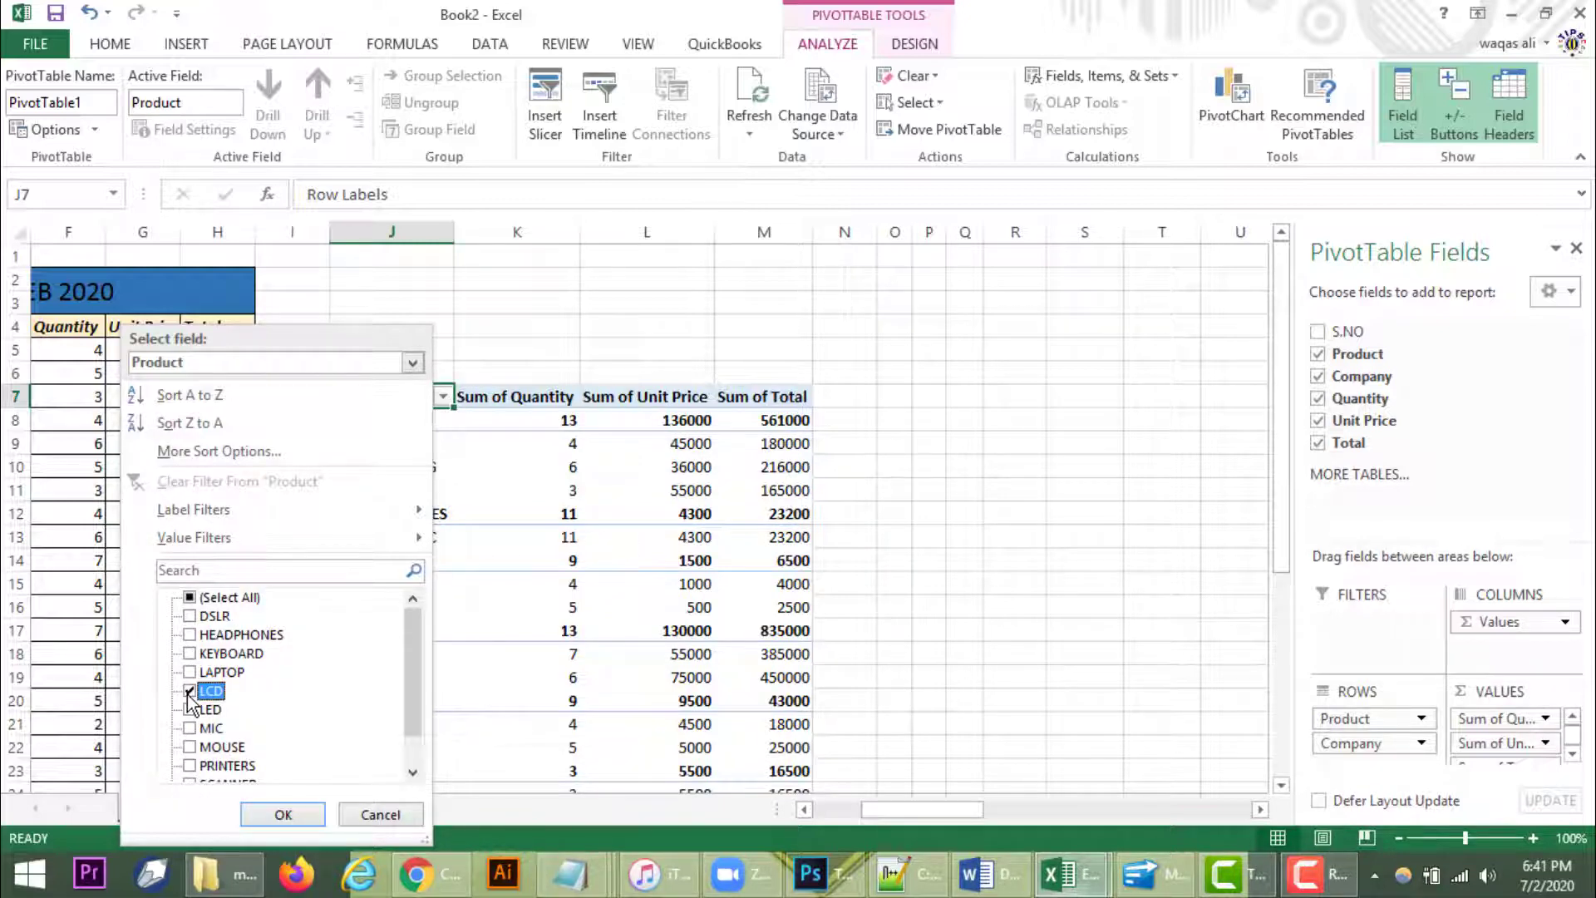
left_click(190, 692)
left_click(189, 654)
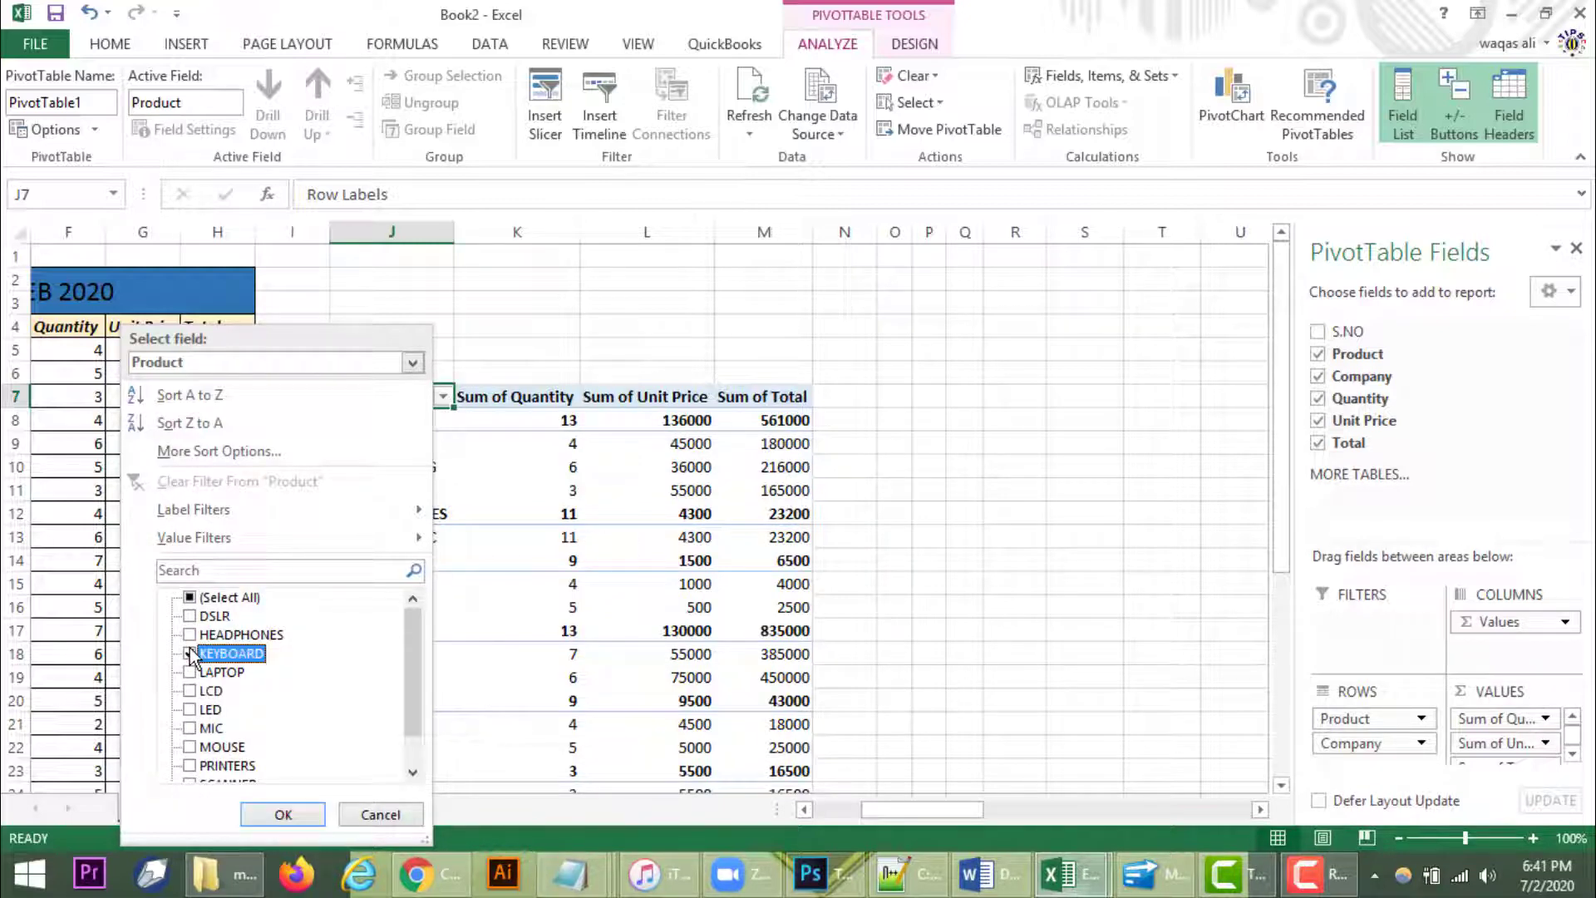
left_click(284, 815)
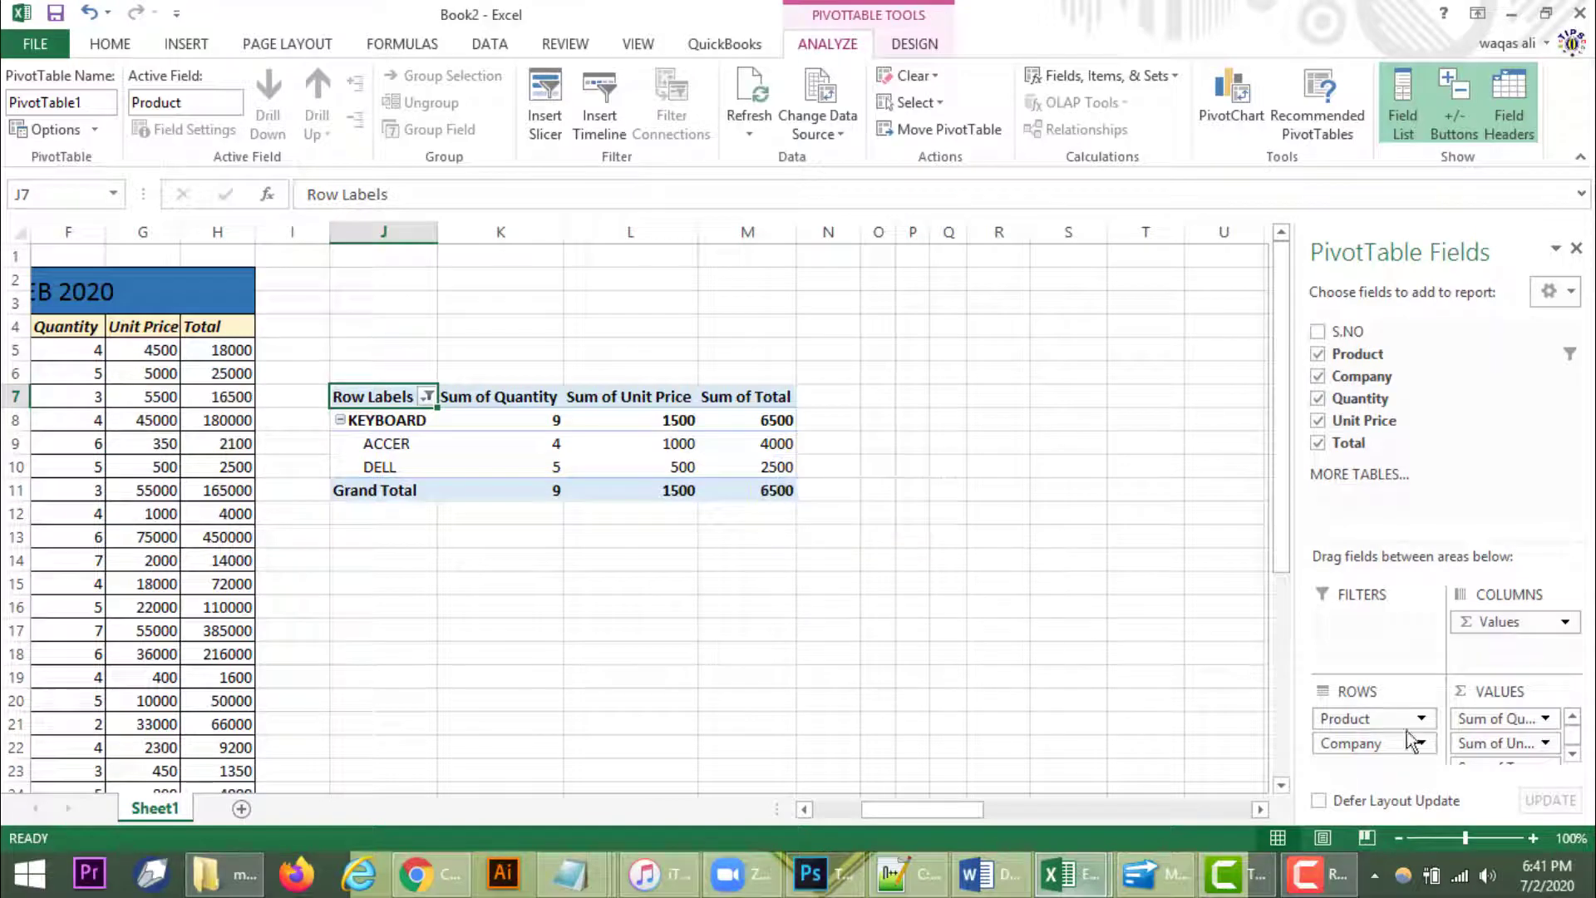
- Reset the Product row-label filter so that all products are included again
left_click(428, 397)
left_click(173, 596)
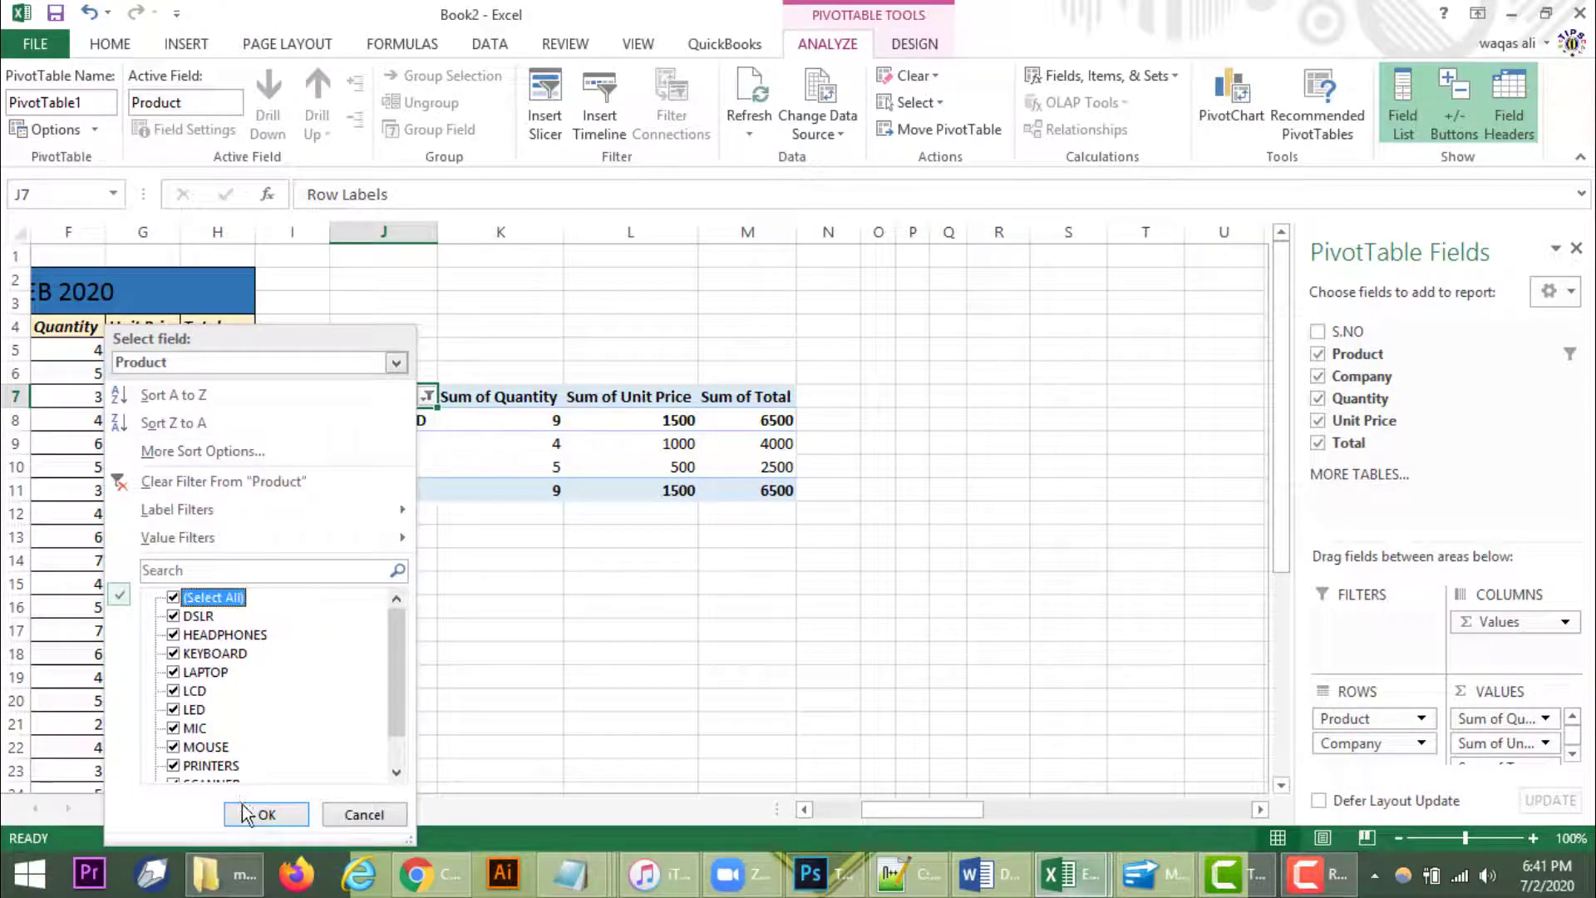
left_click(264, 814)
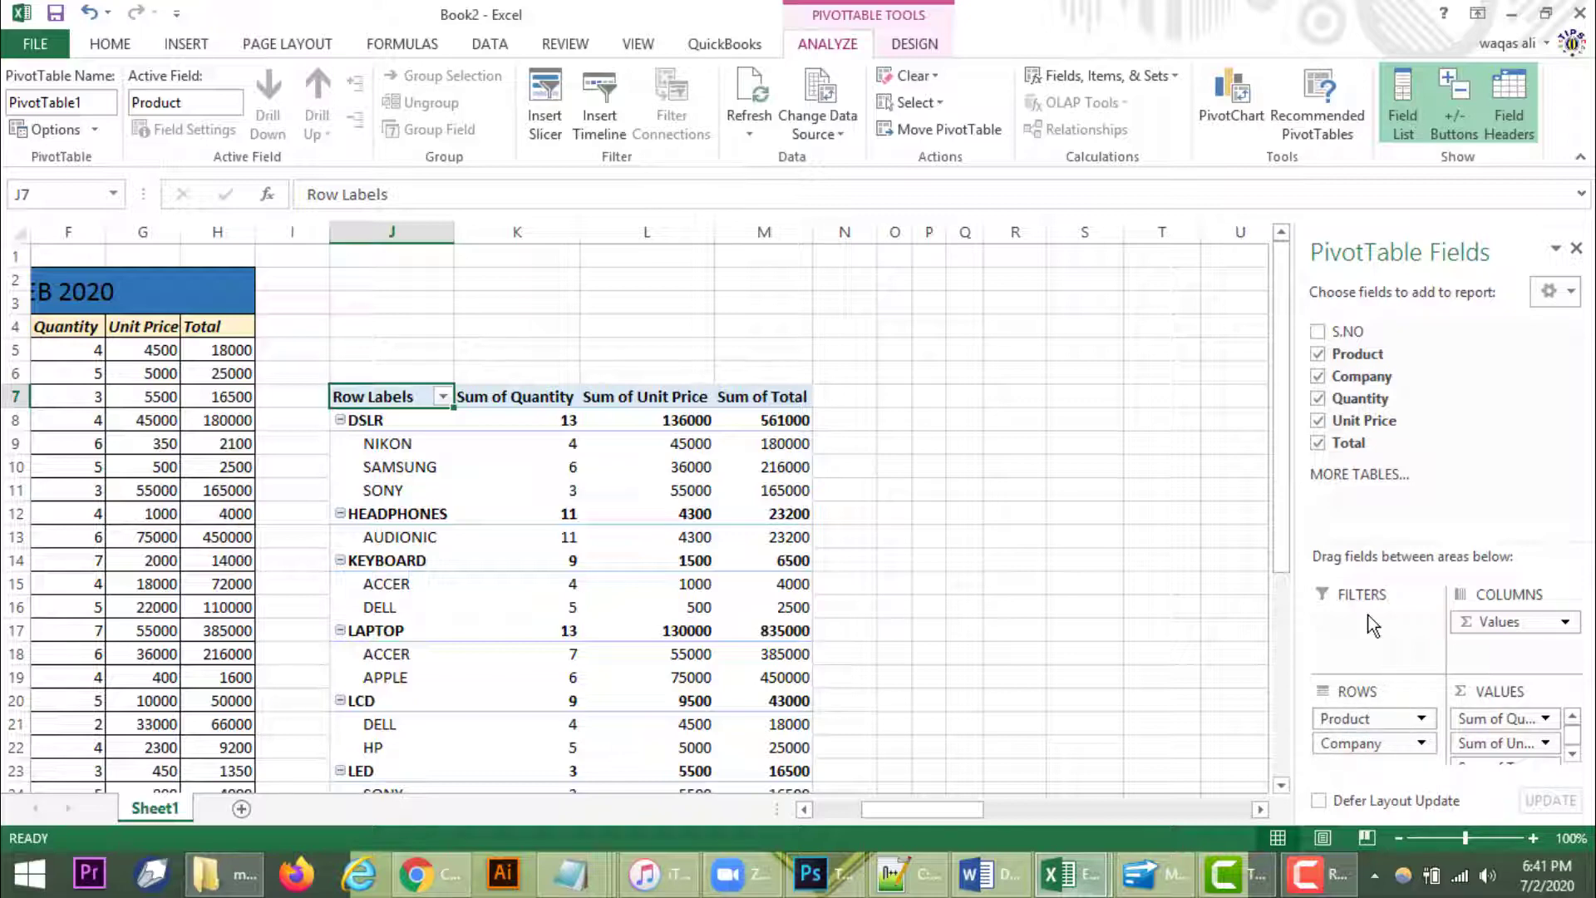
- Move Product from the PivotTable rows to the report filter and filter it to KEYBOARD
left_click_drag(1330, 720, 1371, 632)
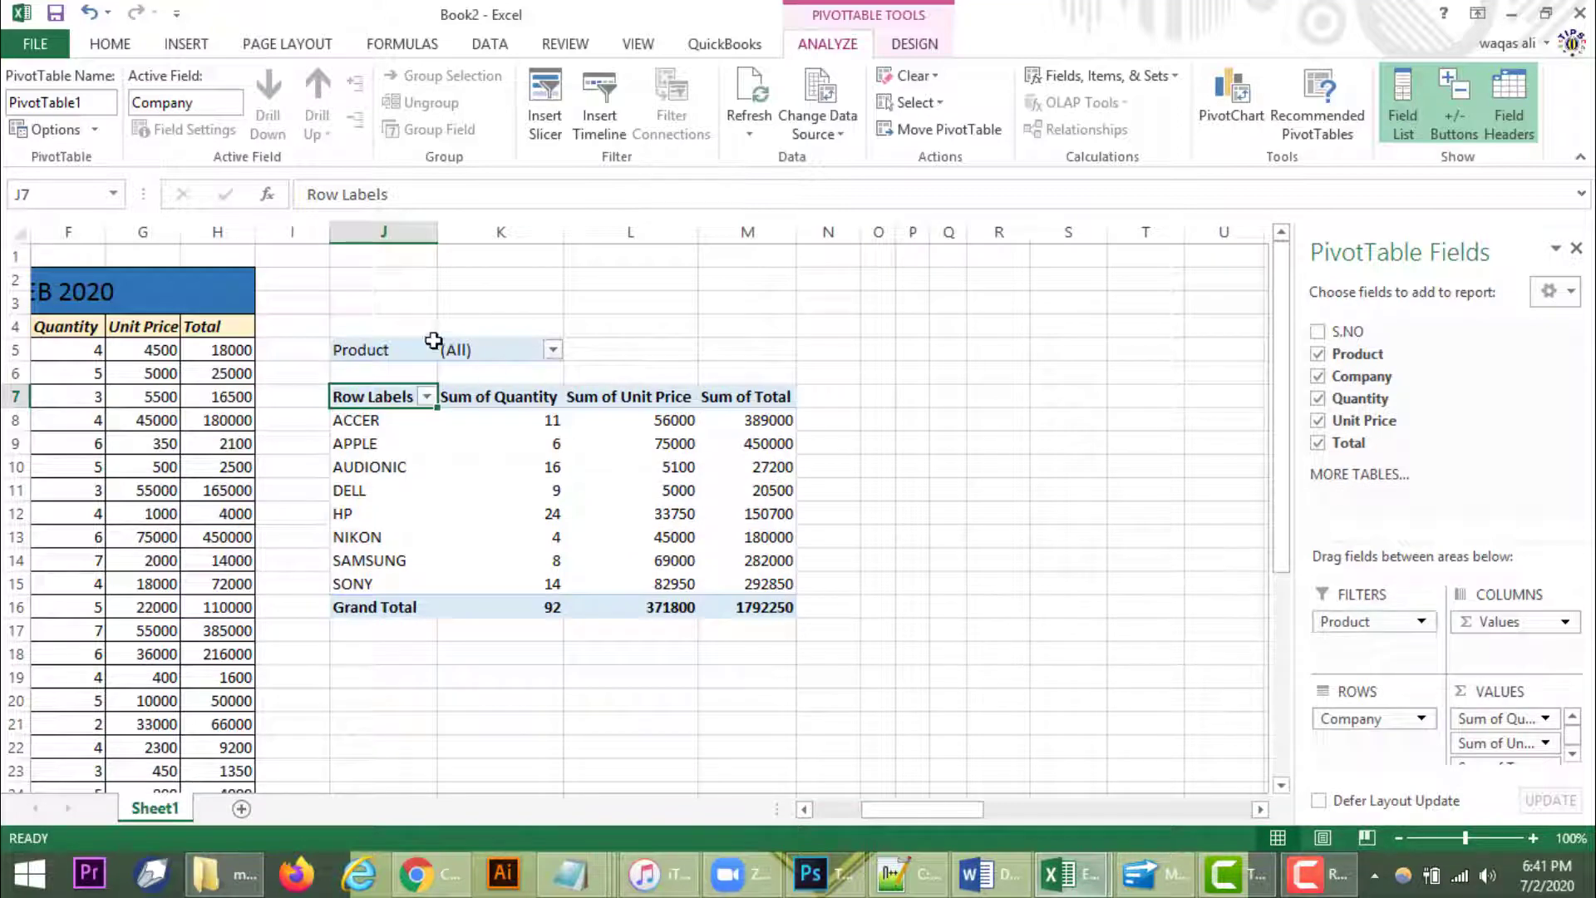
left_click(554, 349)
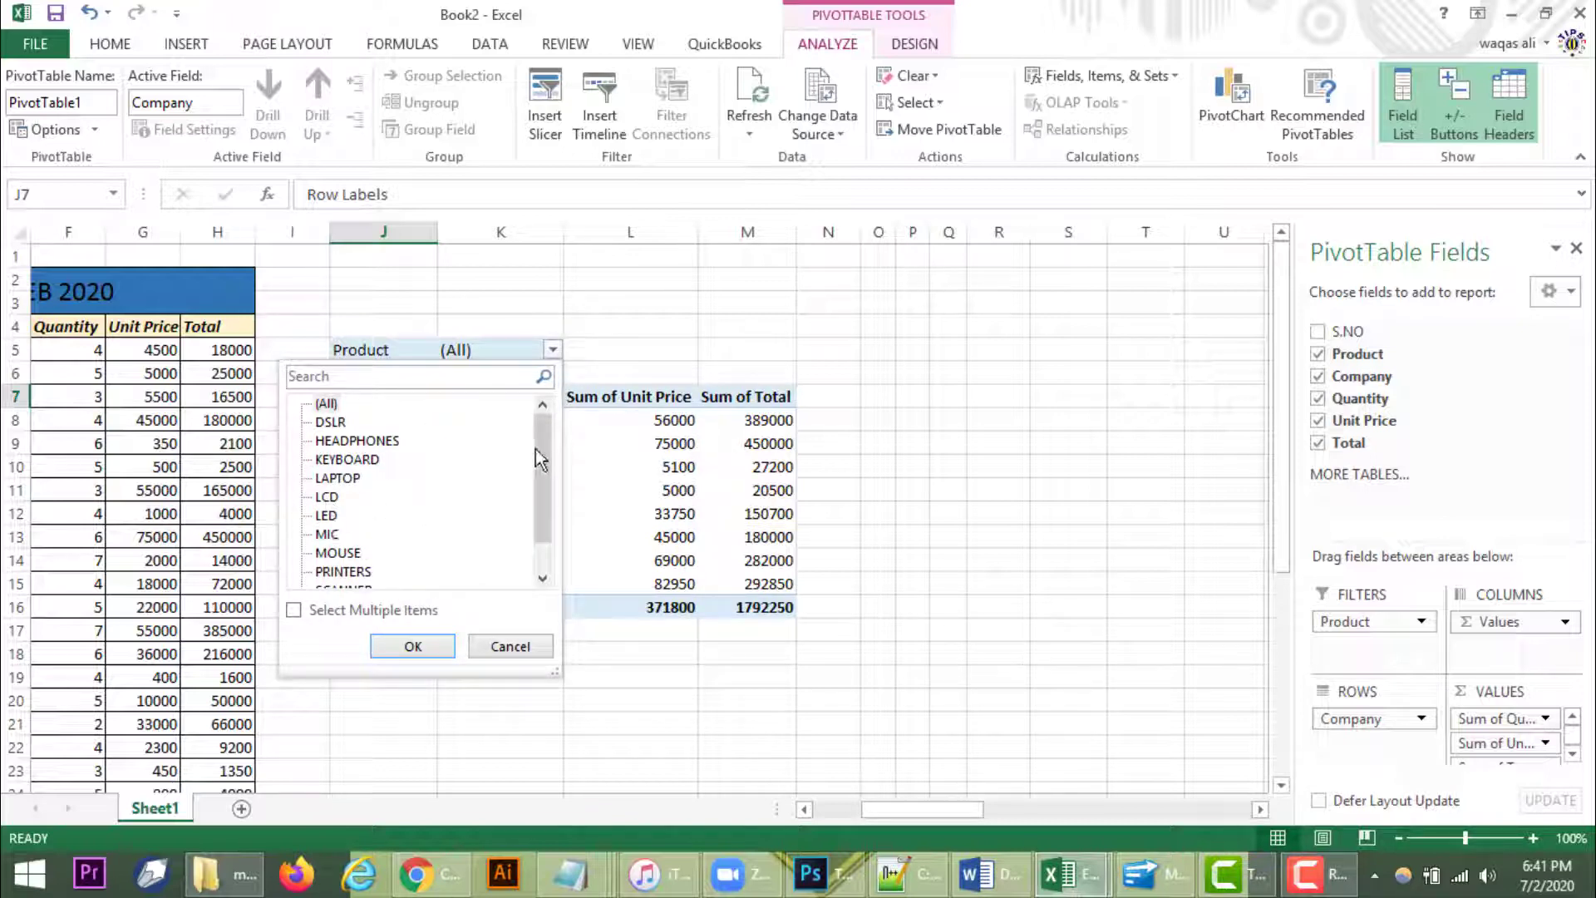
left_click(349, 460)
left_click(420, 649)
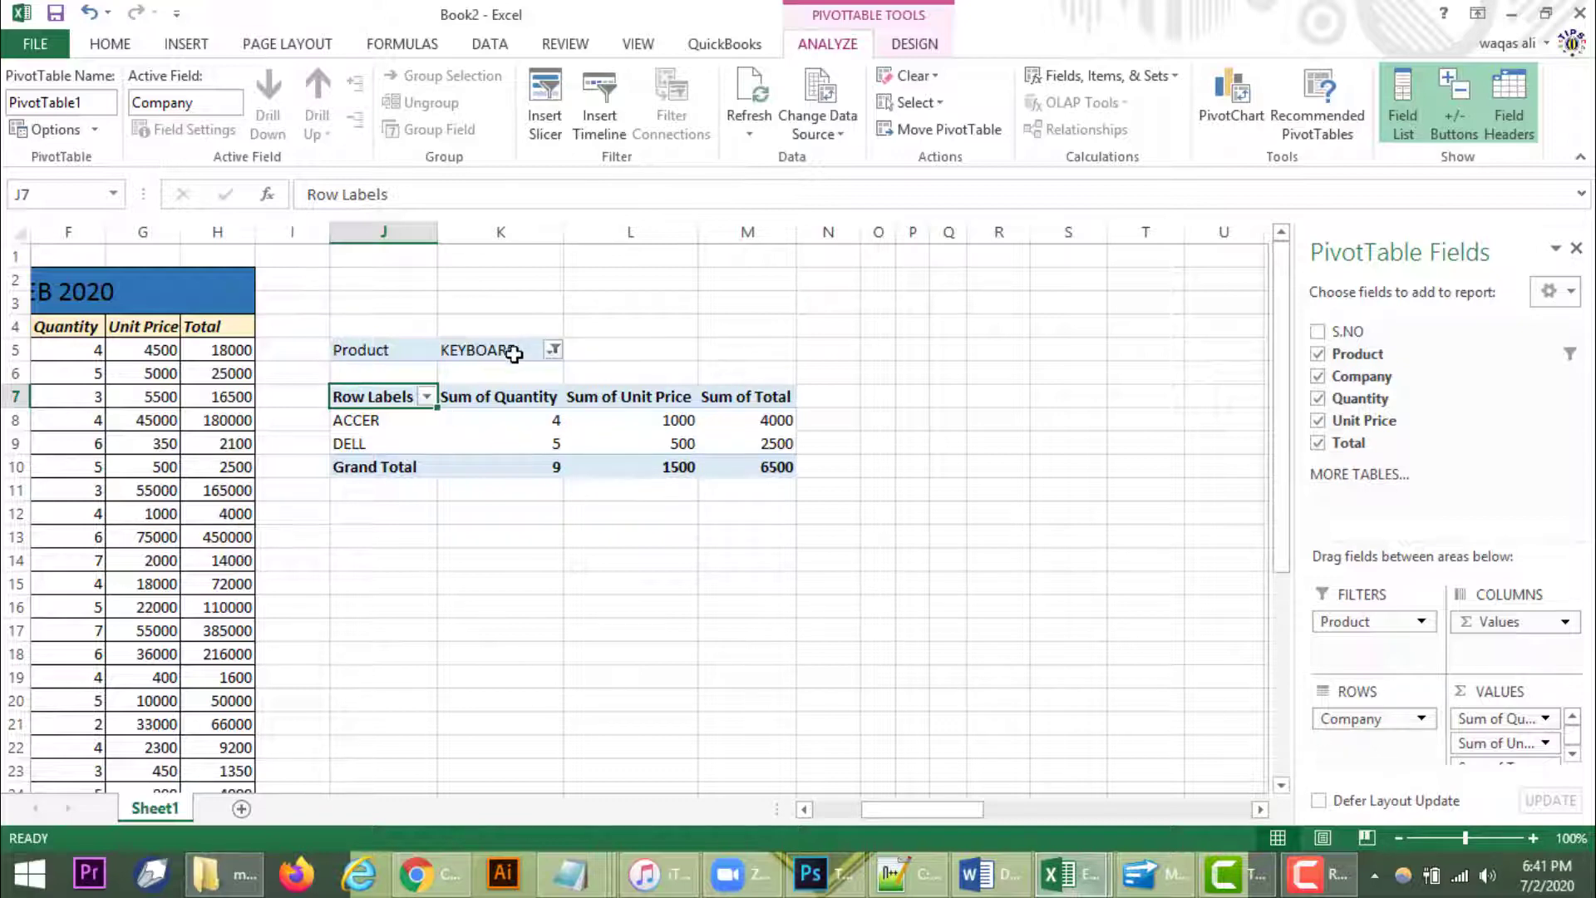
- Filter the PivotTable row labels to show only the company DELL
left_click(425, 397)
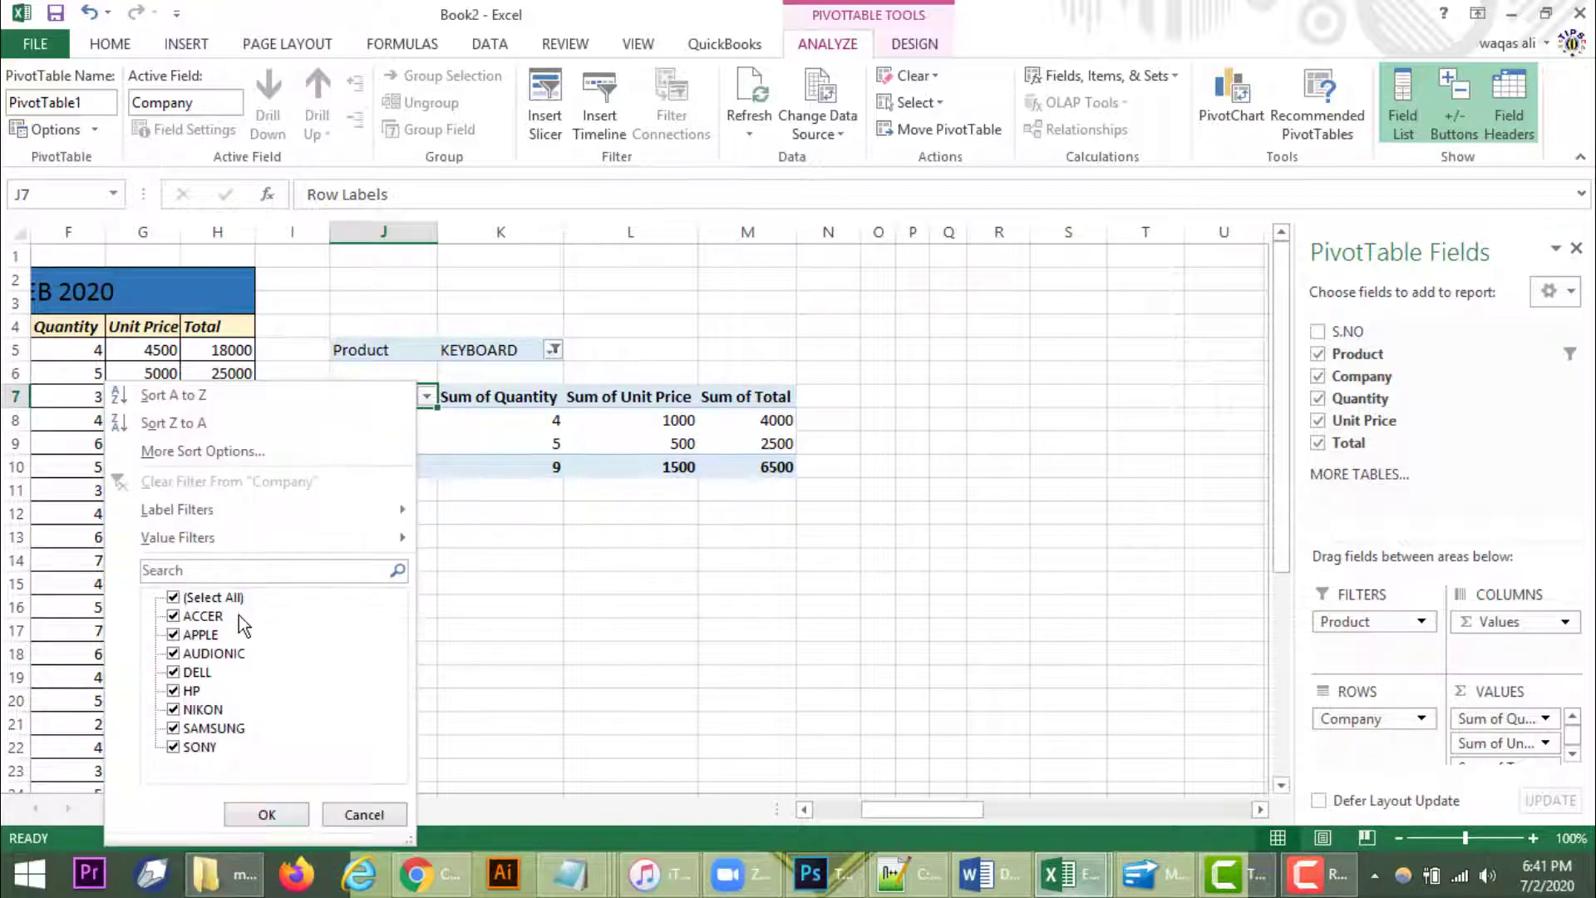
left_click(173, 598)
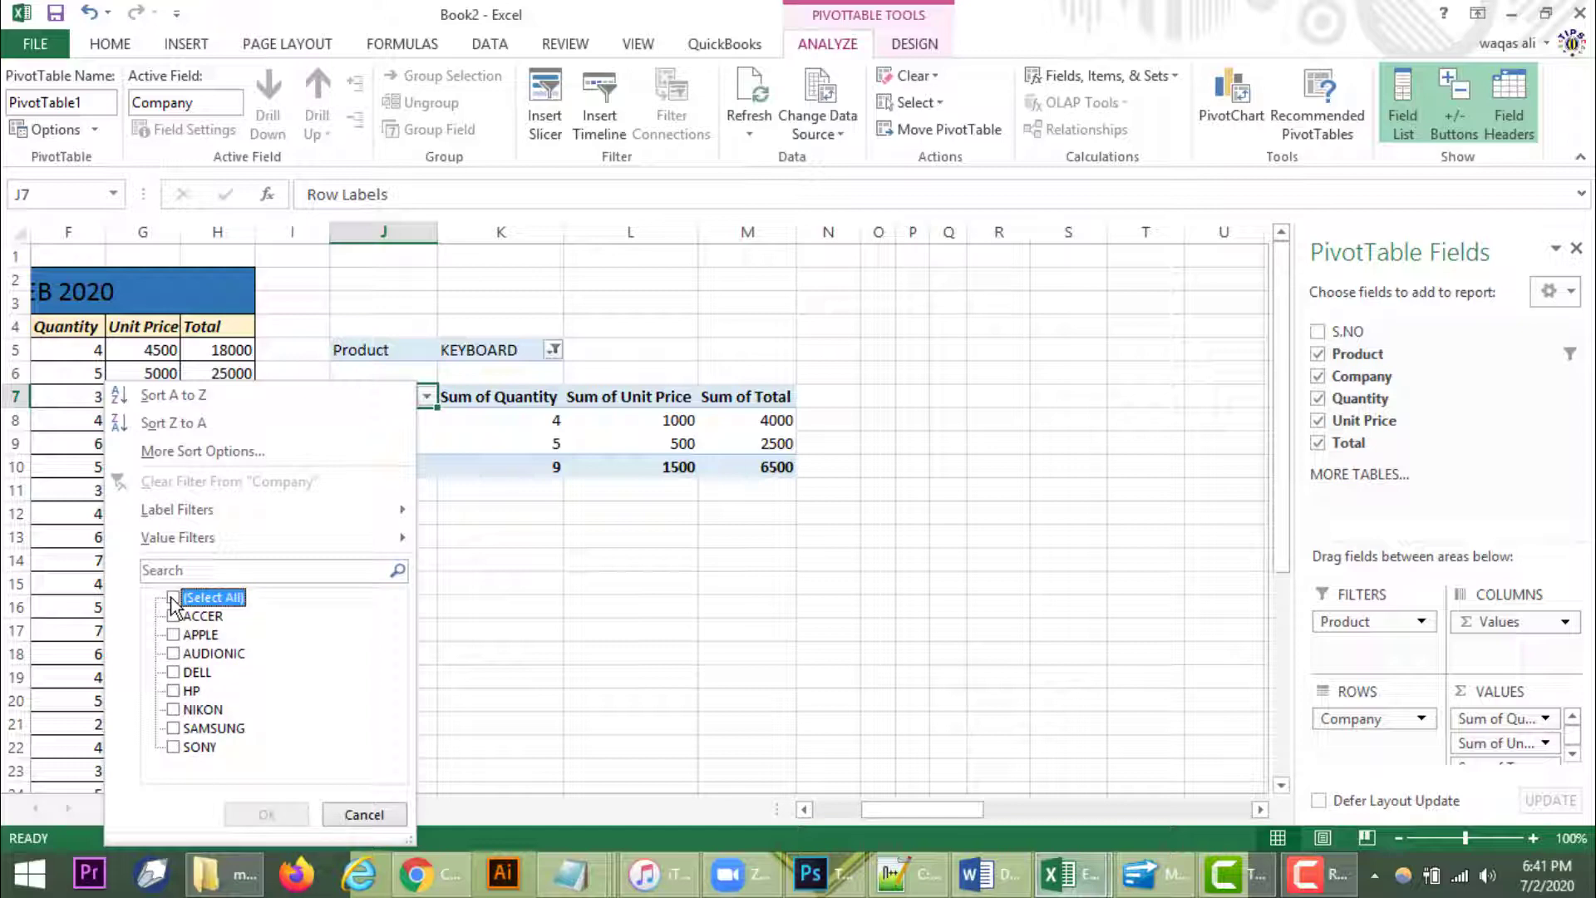
left_click(174, 672)
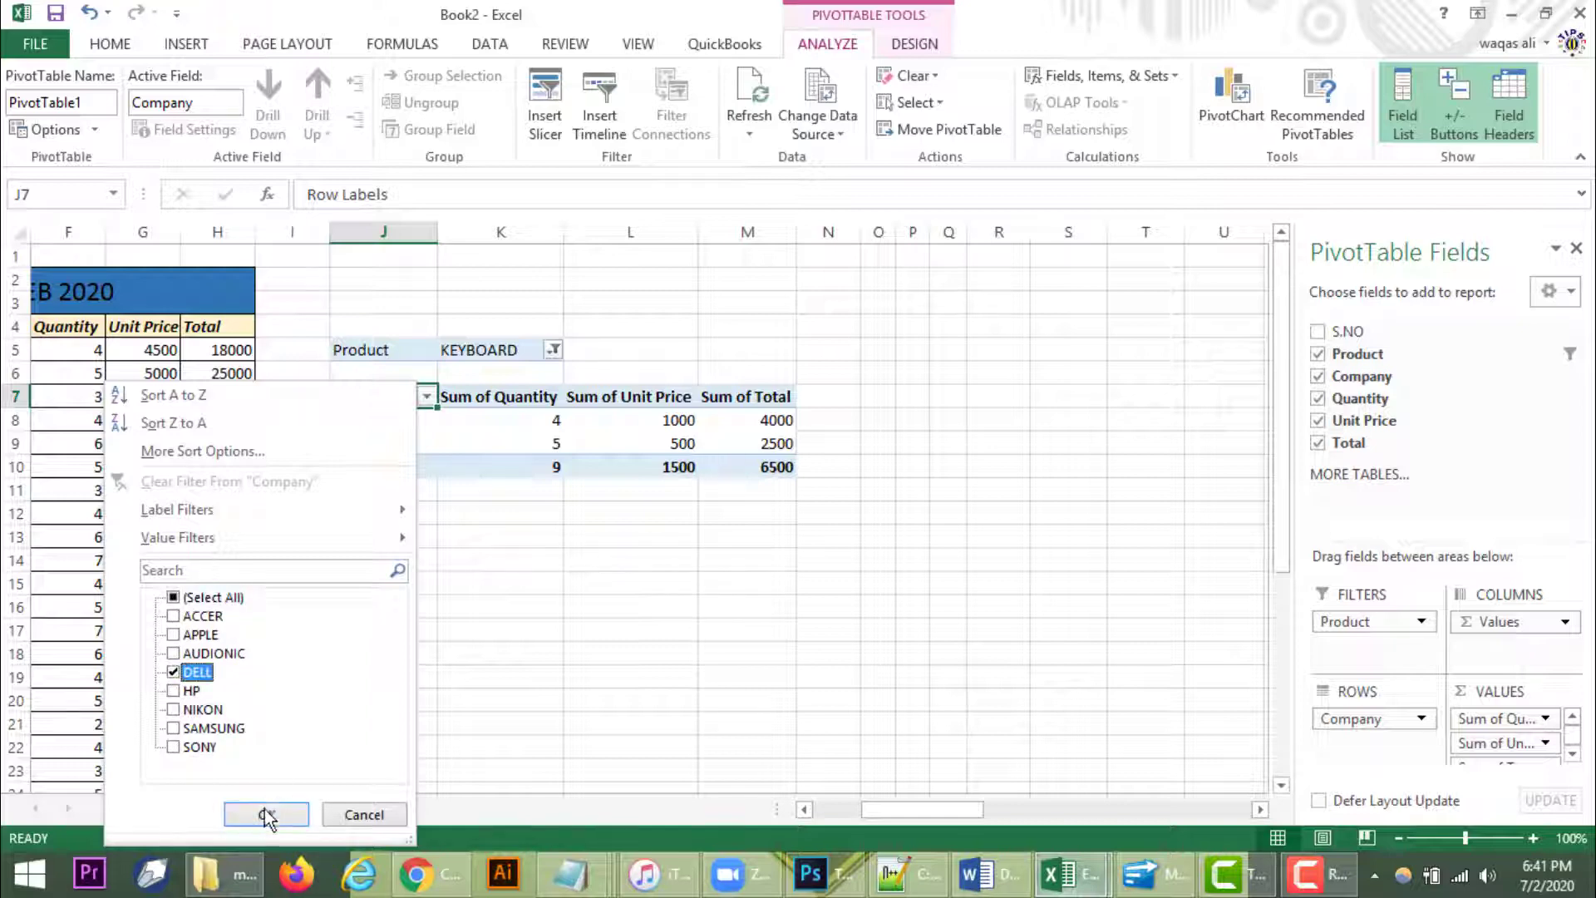
left_click(266, 814)
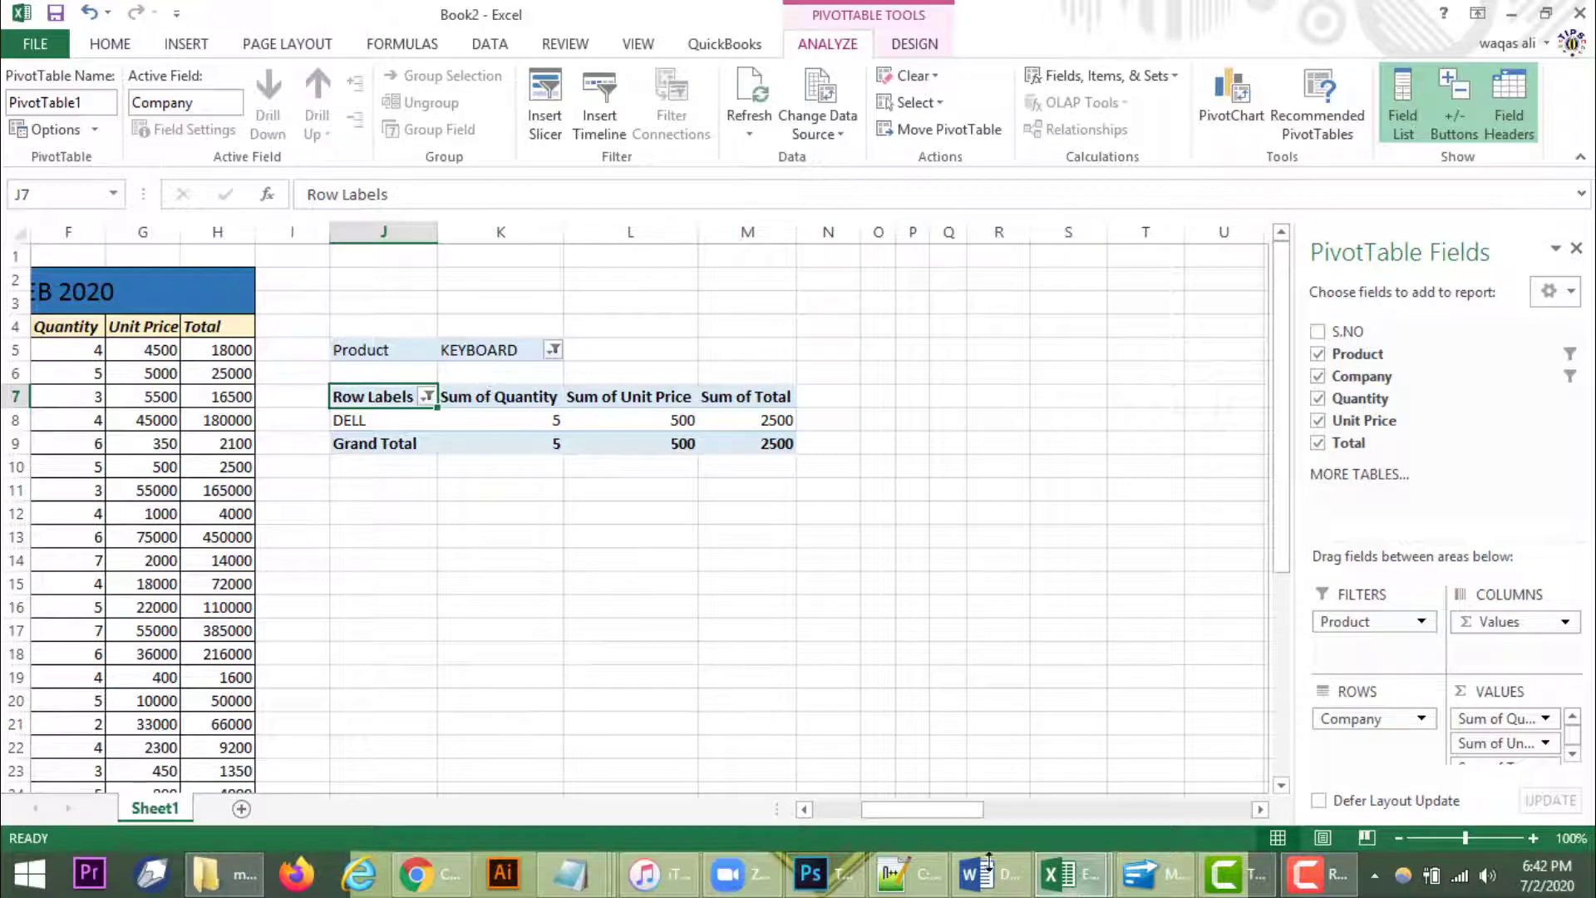
- Reset both the Product report filter and the Company row-label filter to include all items
left_click(552, 349)
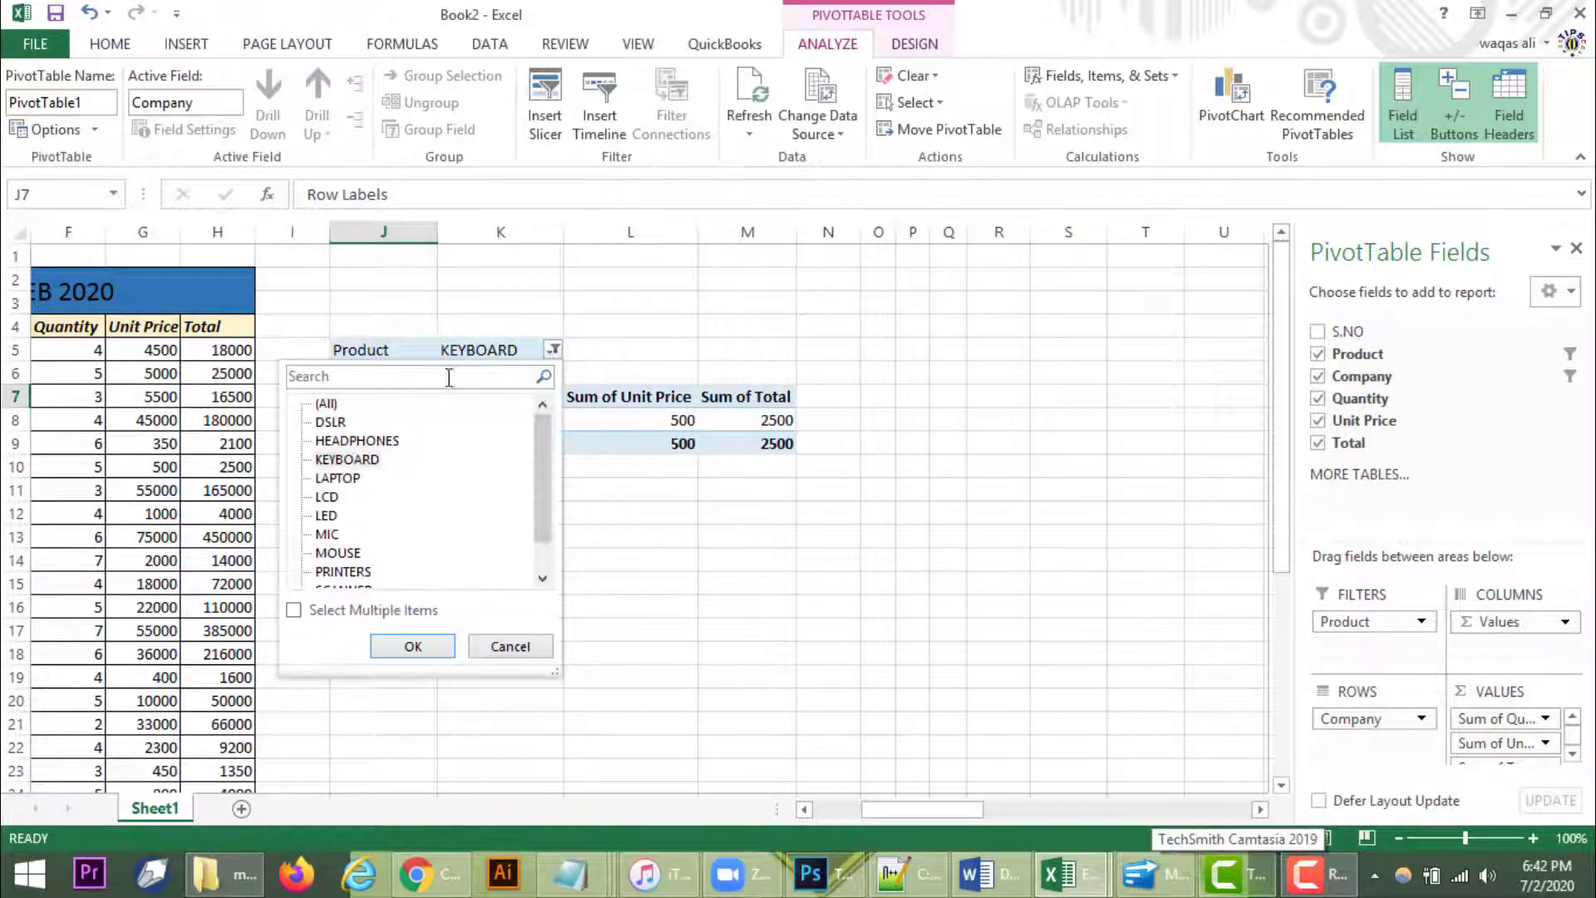
left_click(326, 404)
left_click(414, 646)
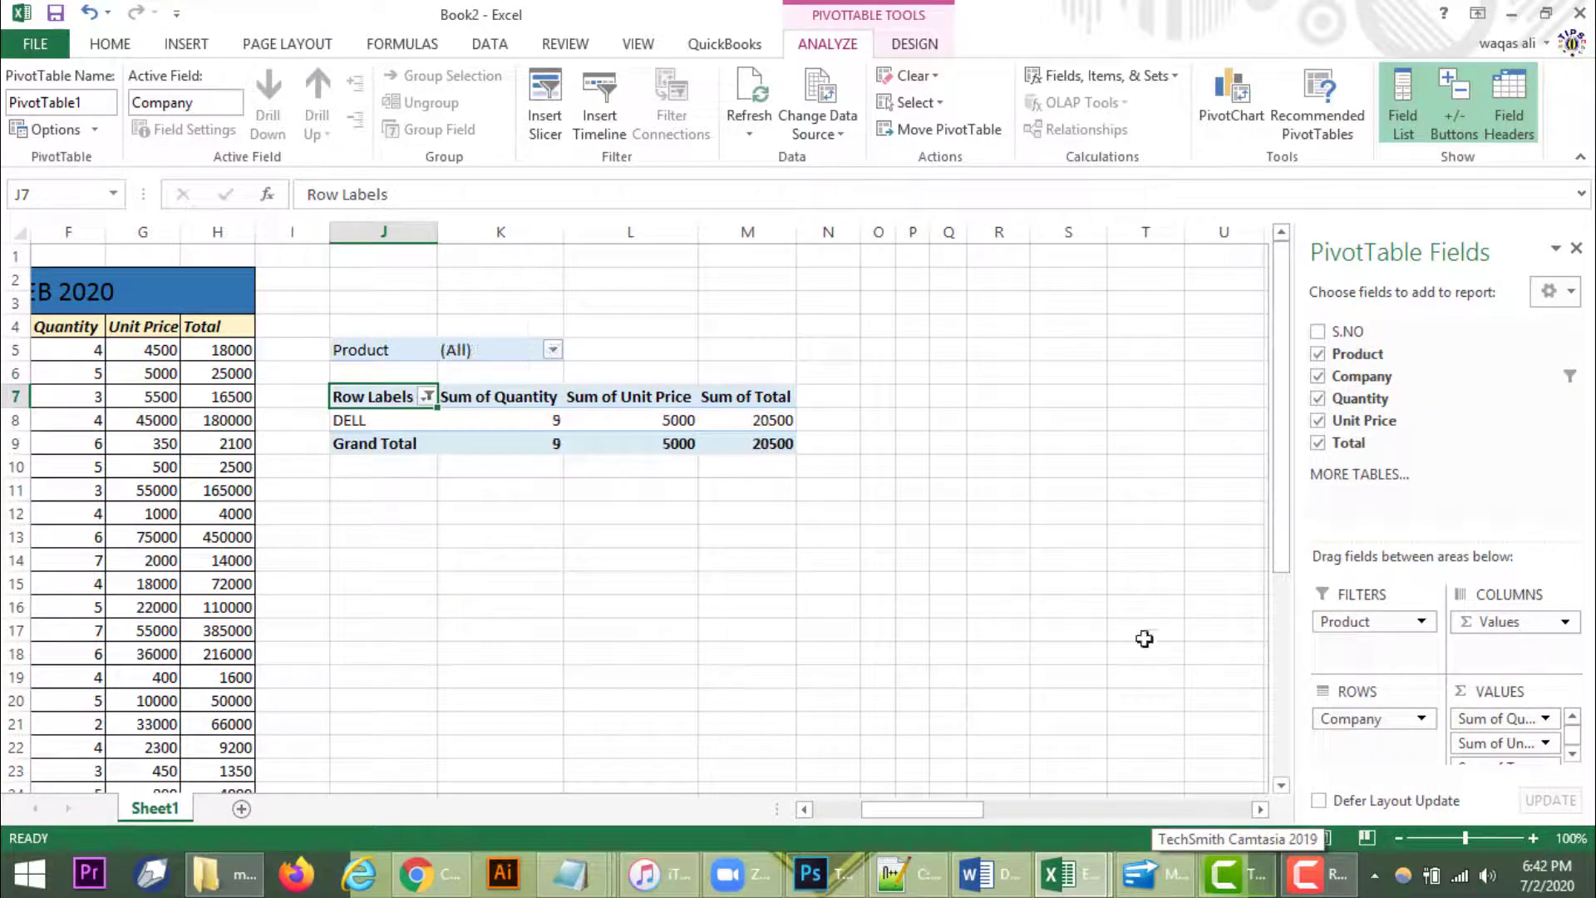
left_click(427, 396)
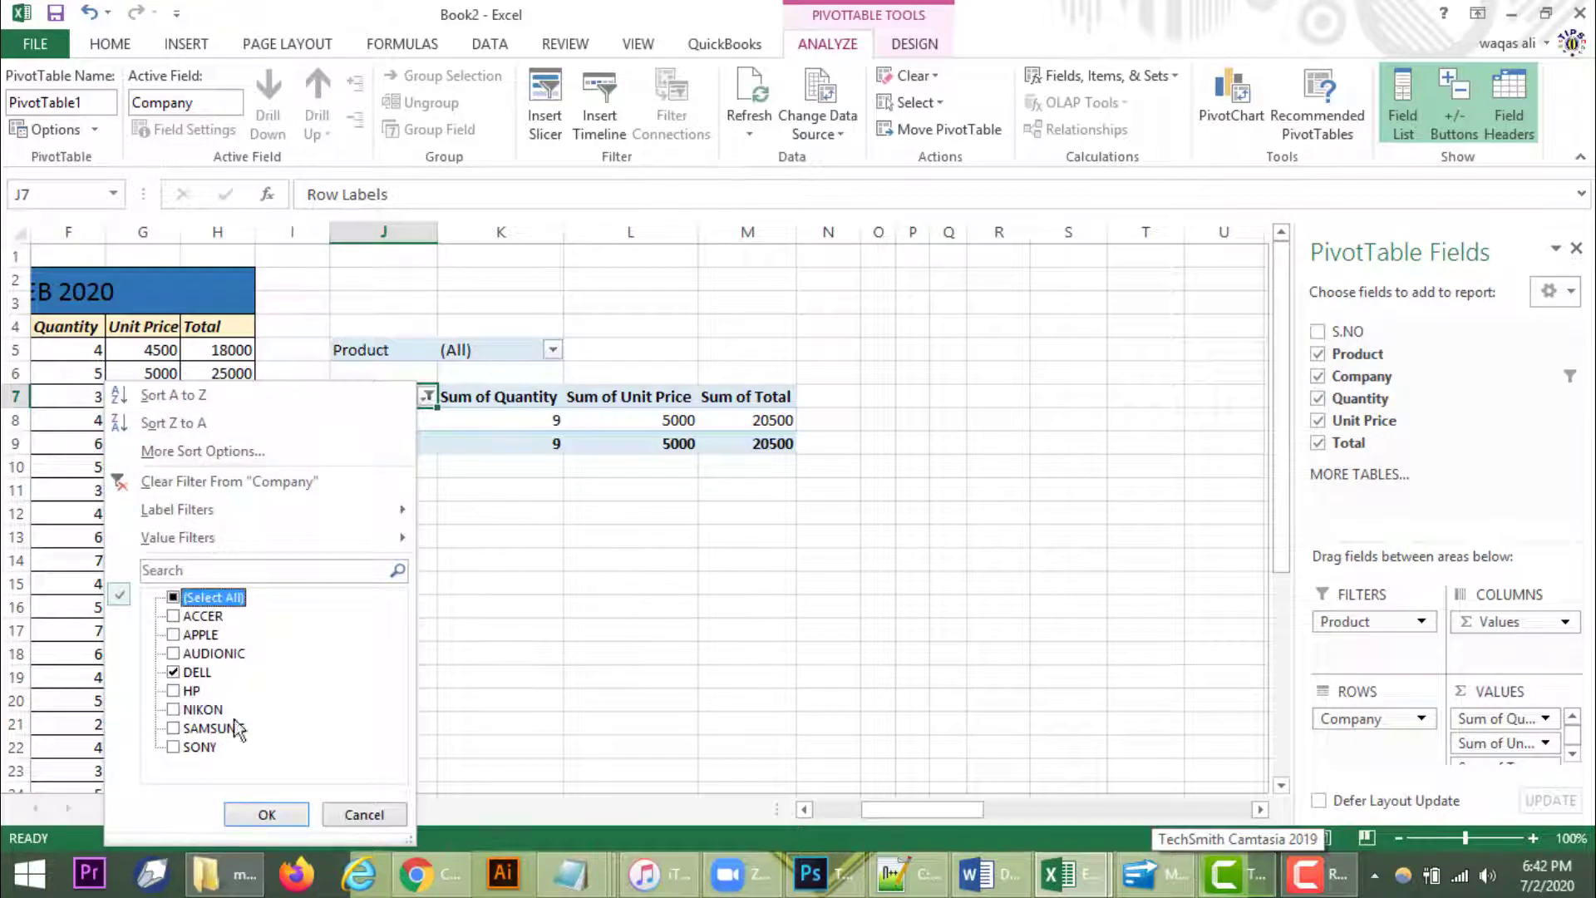
left_click(267, 814)
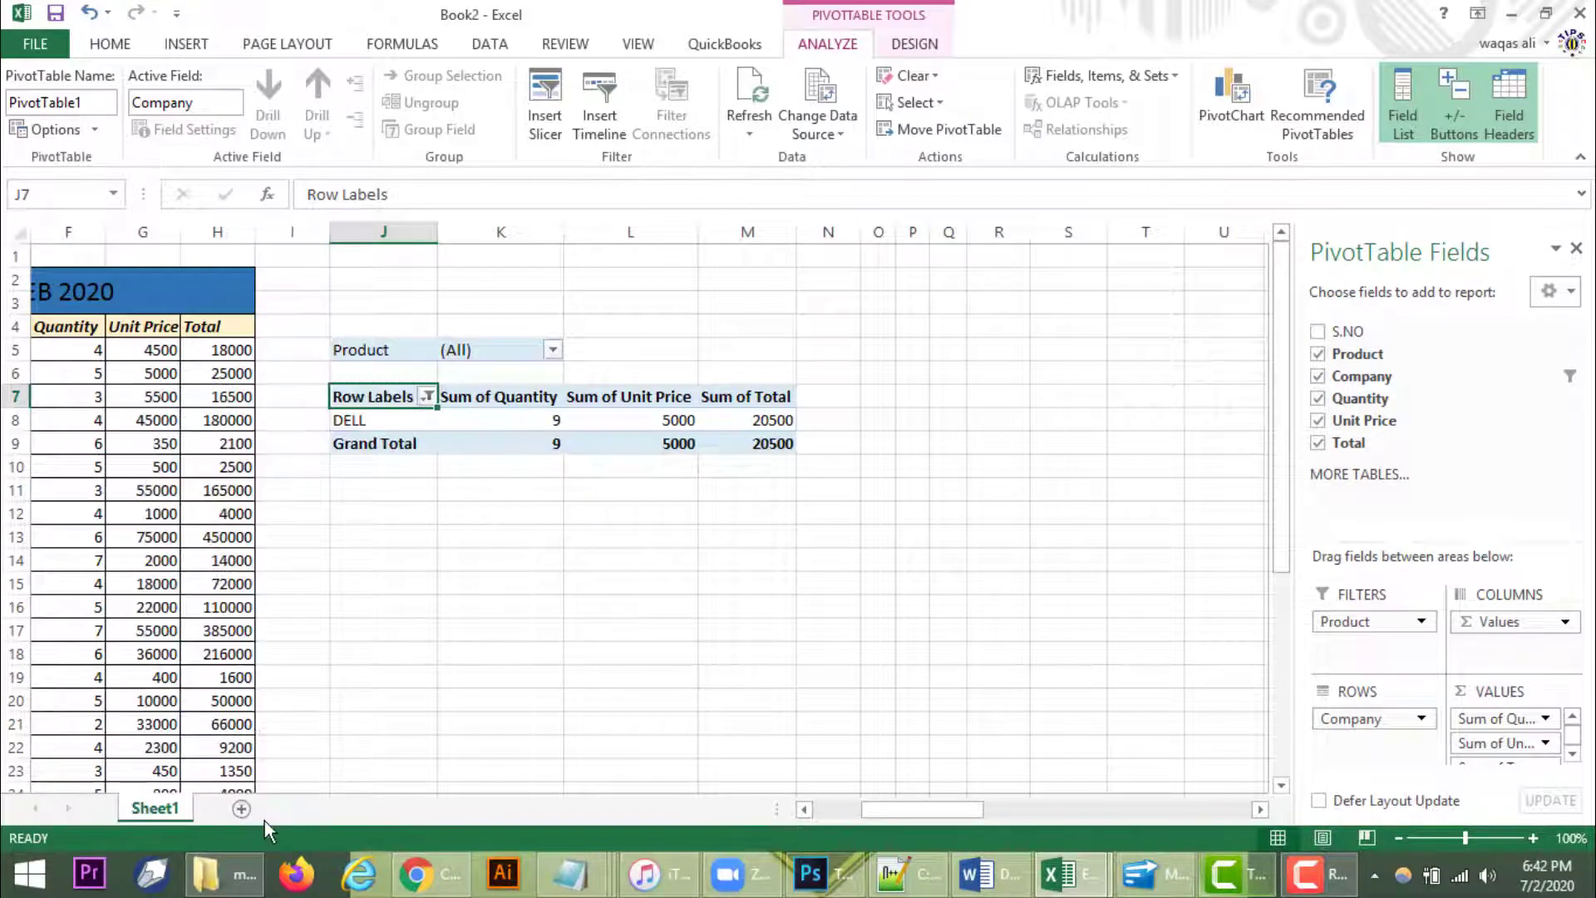
left_click(426, 396)
left_click(173, 597)
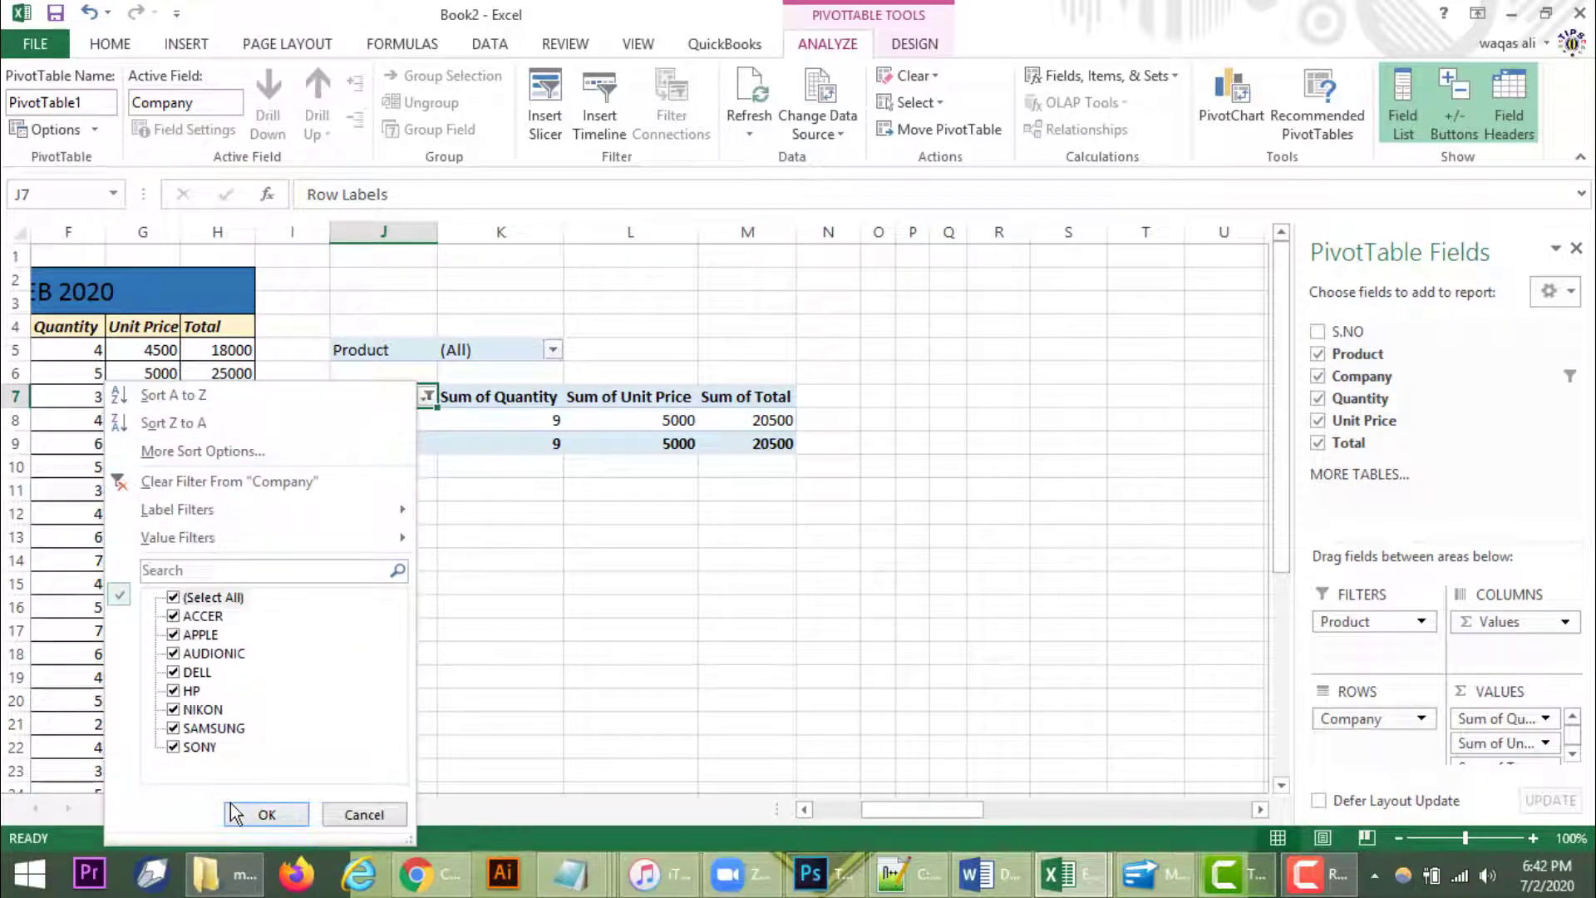
left_click(267, 814)
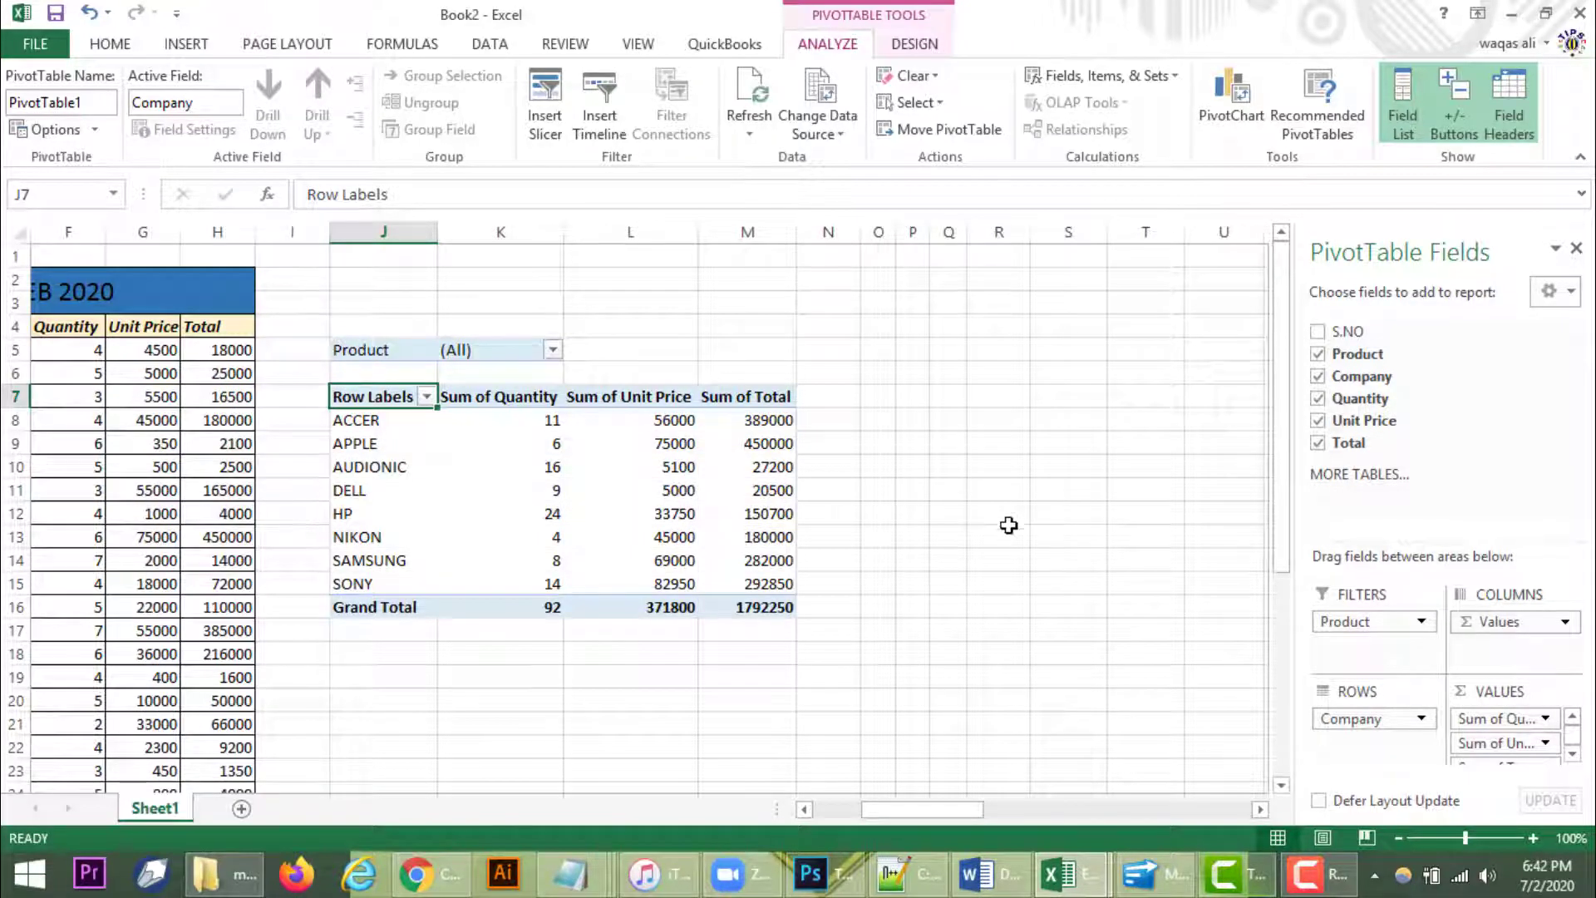
- Swap the two fields so Company is the report filter and Product is in the rows, and filter Company to SONY
mouse_move(1377, 622)
left_mouse_down()
mouse_move(1379, 747)
mouse_move(1363, 623)
left_mouse_up()
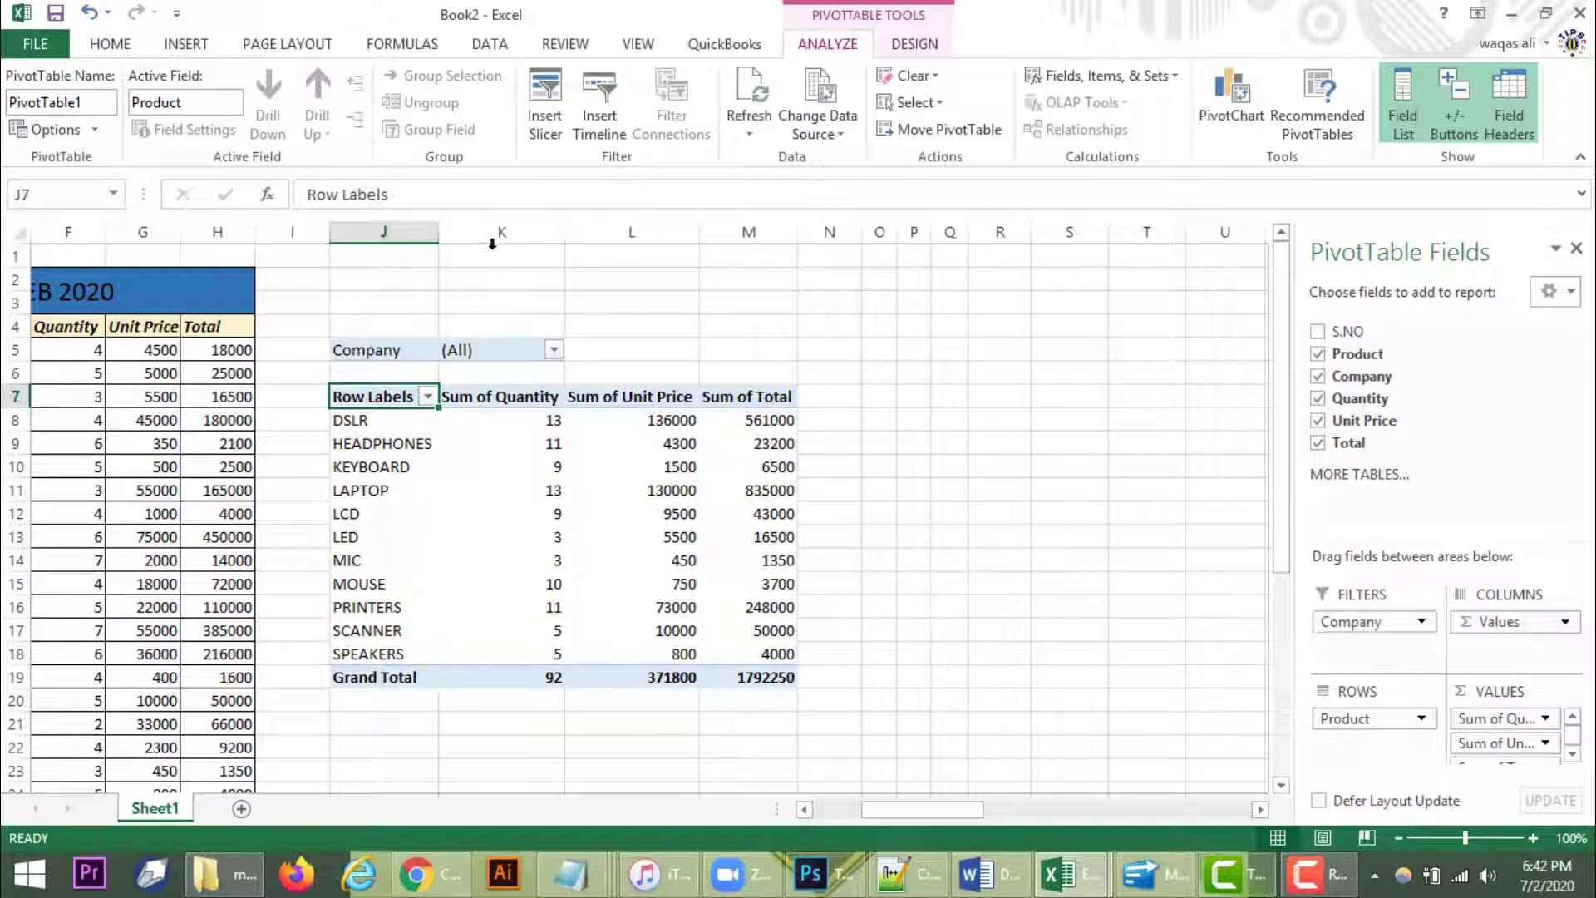
left_click(554, 350)
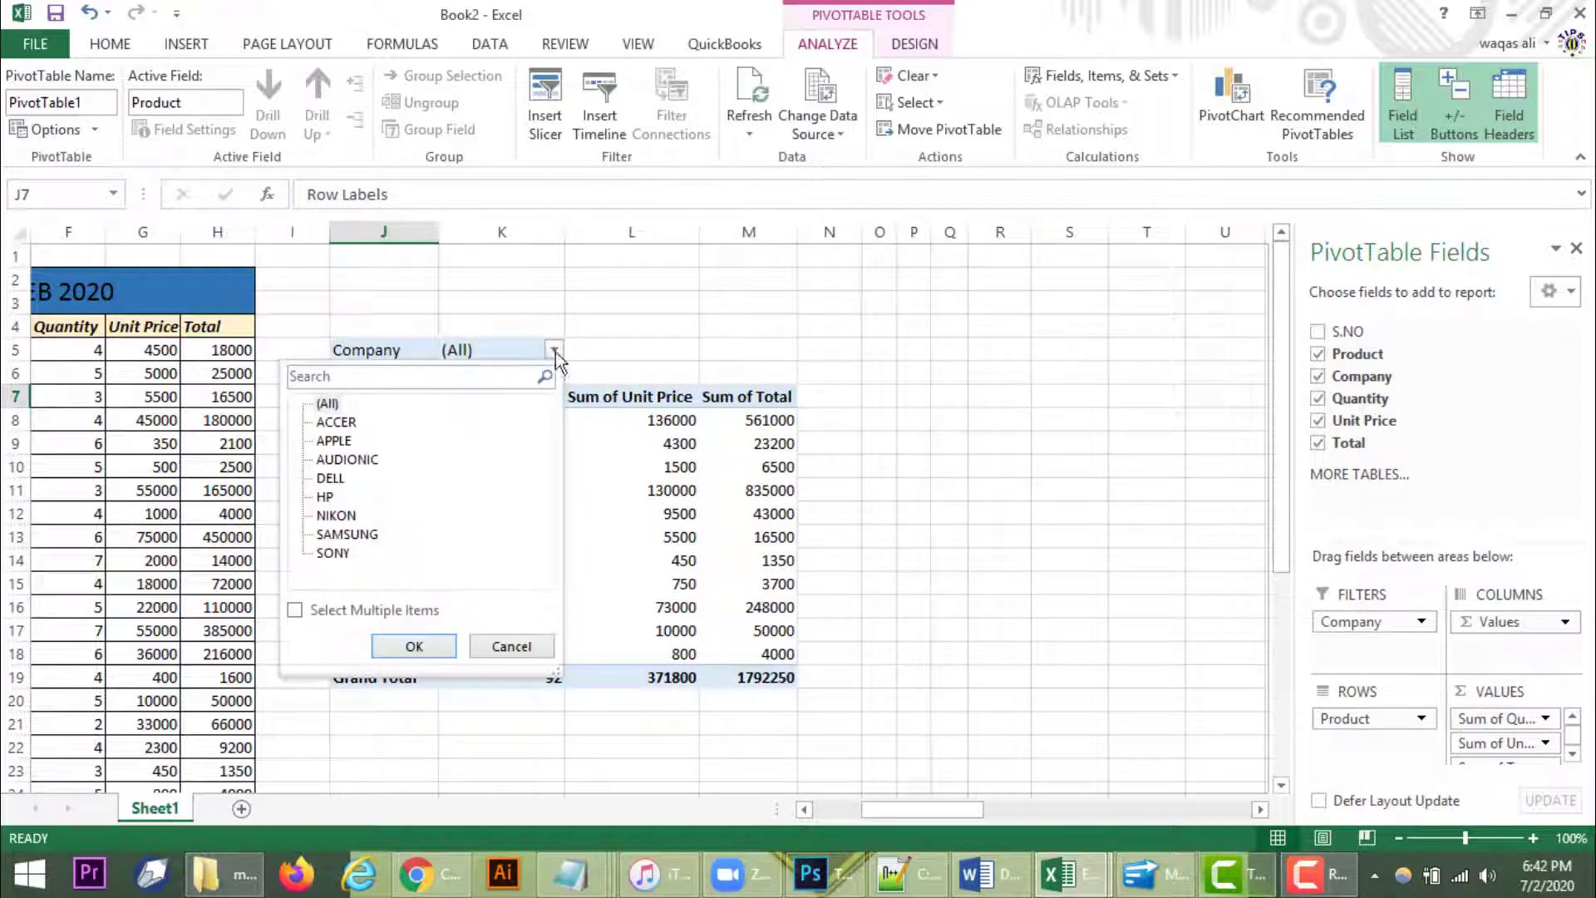
left_click(338, 437)
left_click(344, 534)
left_click(334, 558)
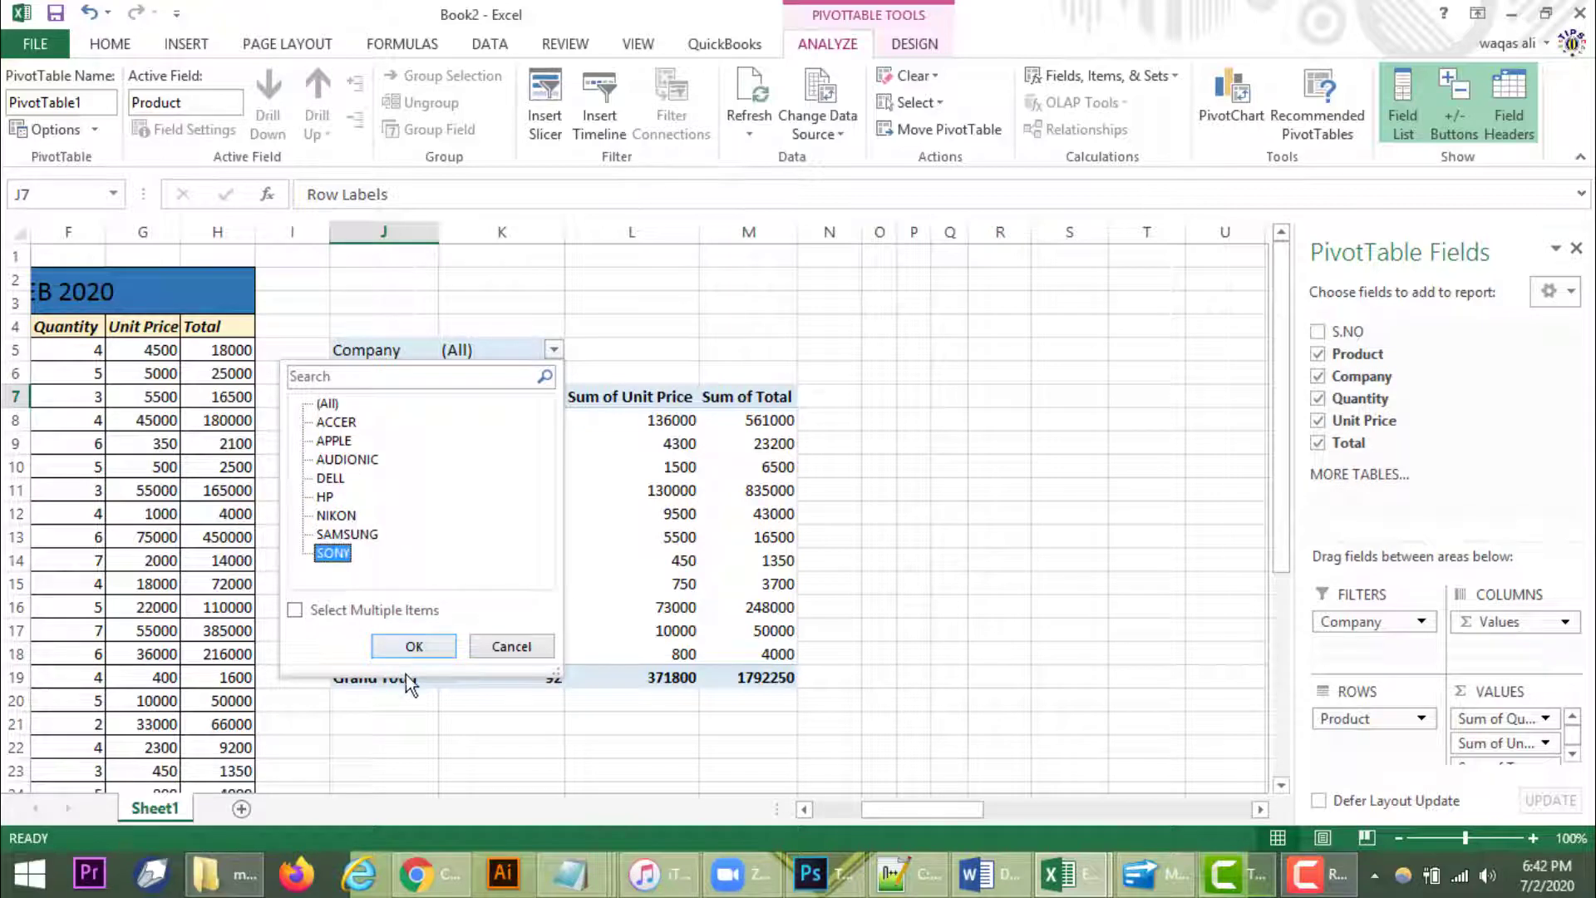
left_click(414, 646)
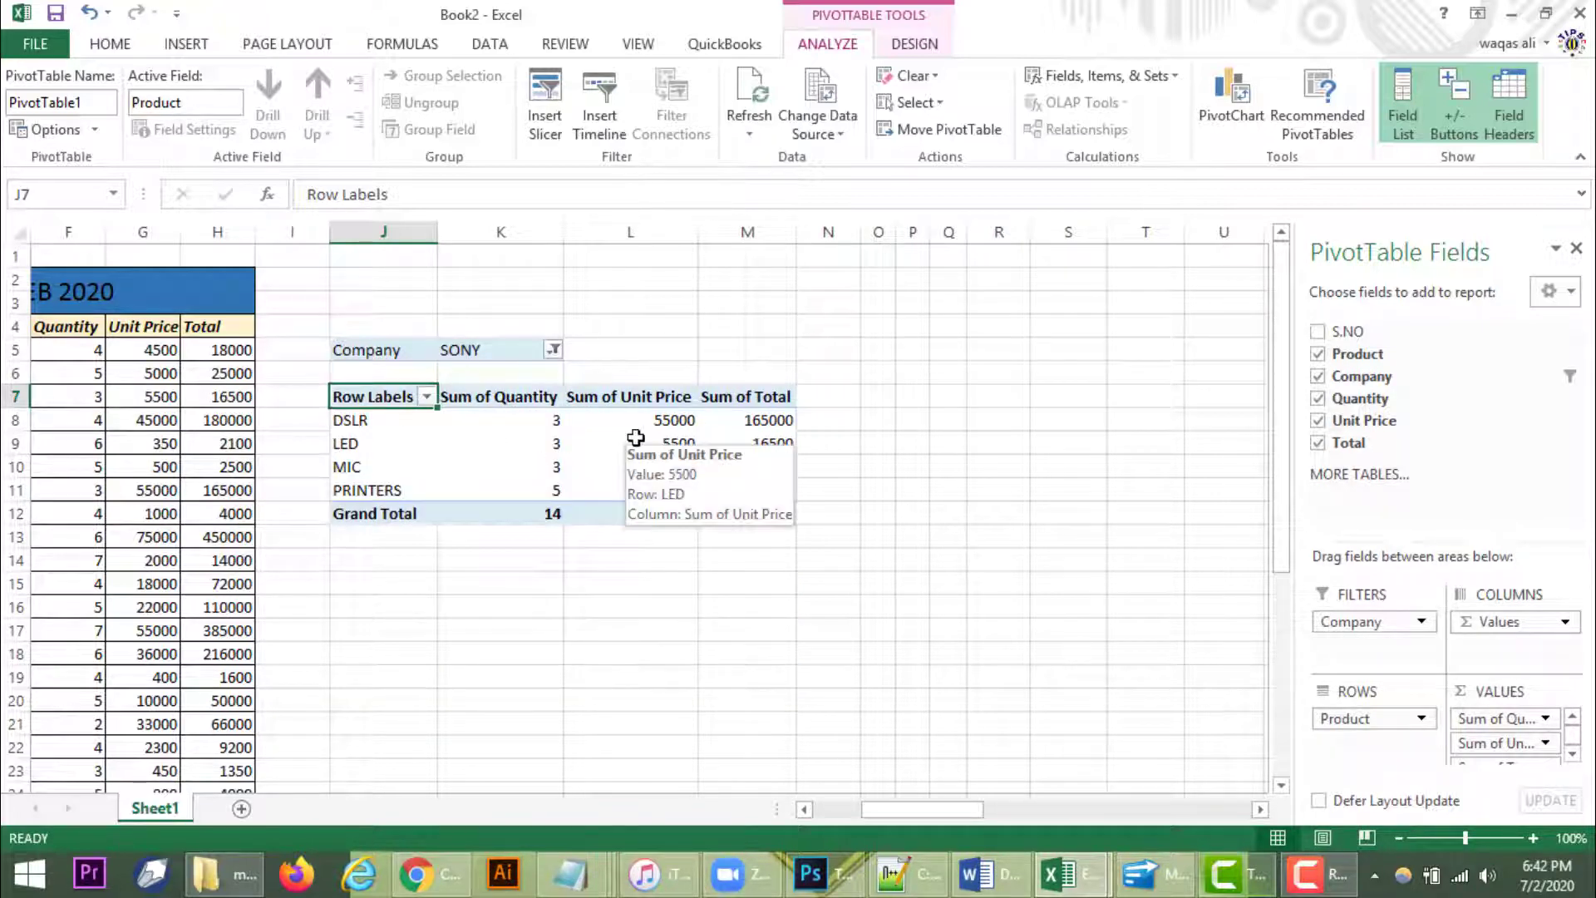
- Set the Company report filter back to (All) and return Company to the PivotTable rows beneath Product
left_click(553, 350)
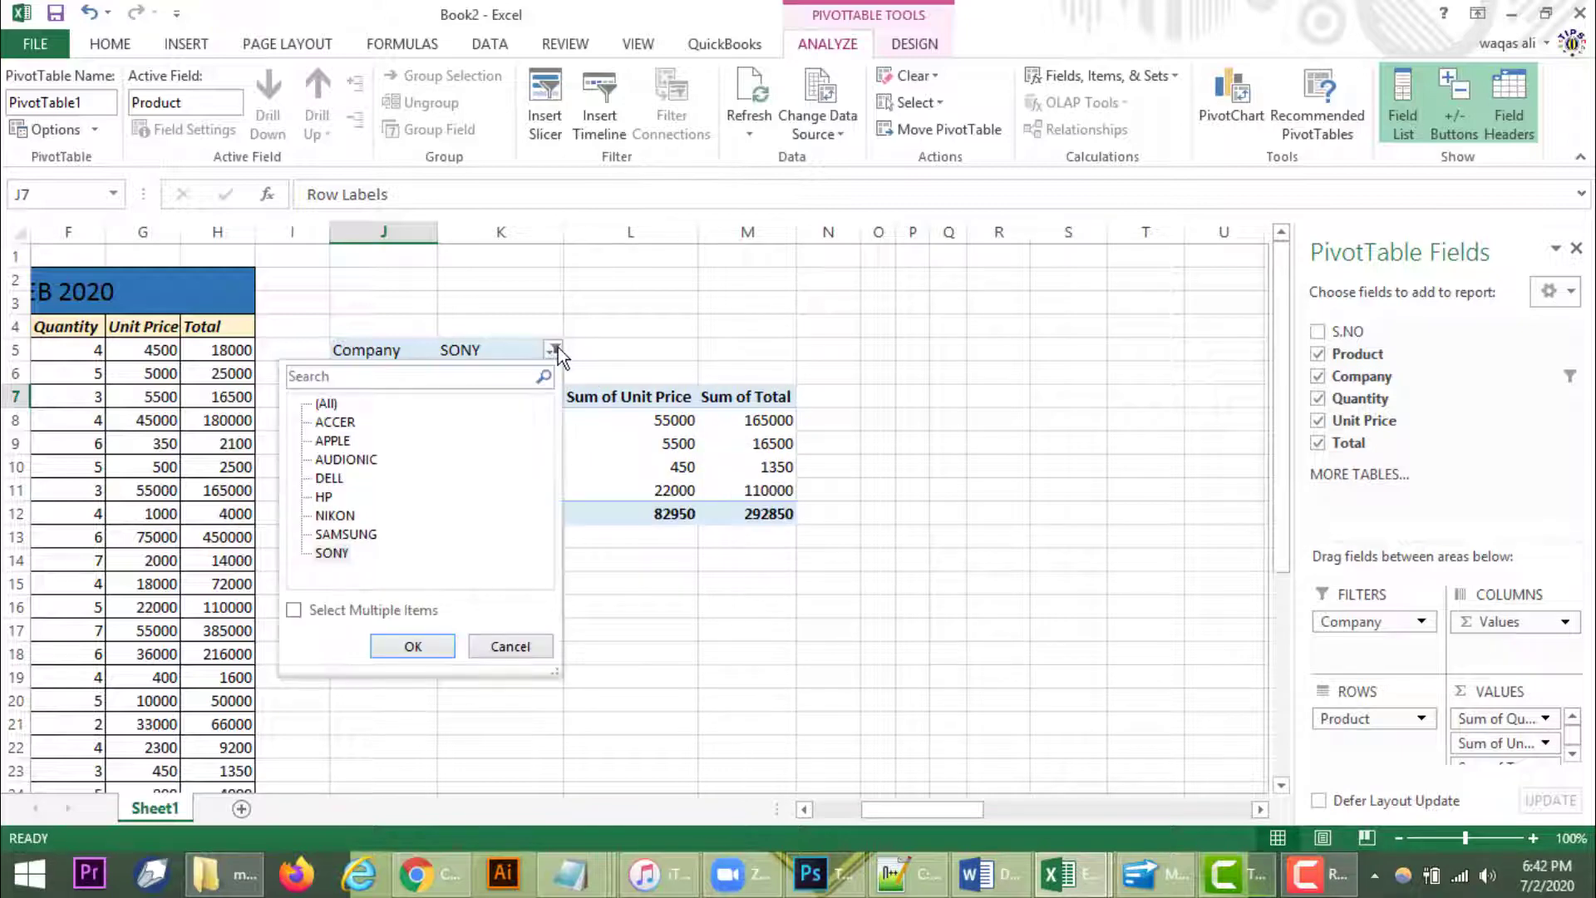
left_click(413, 648)
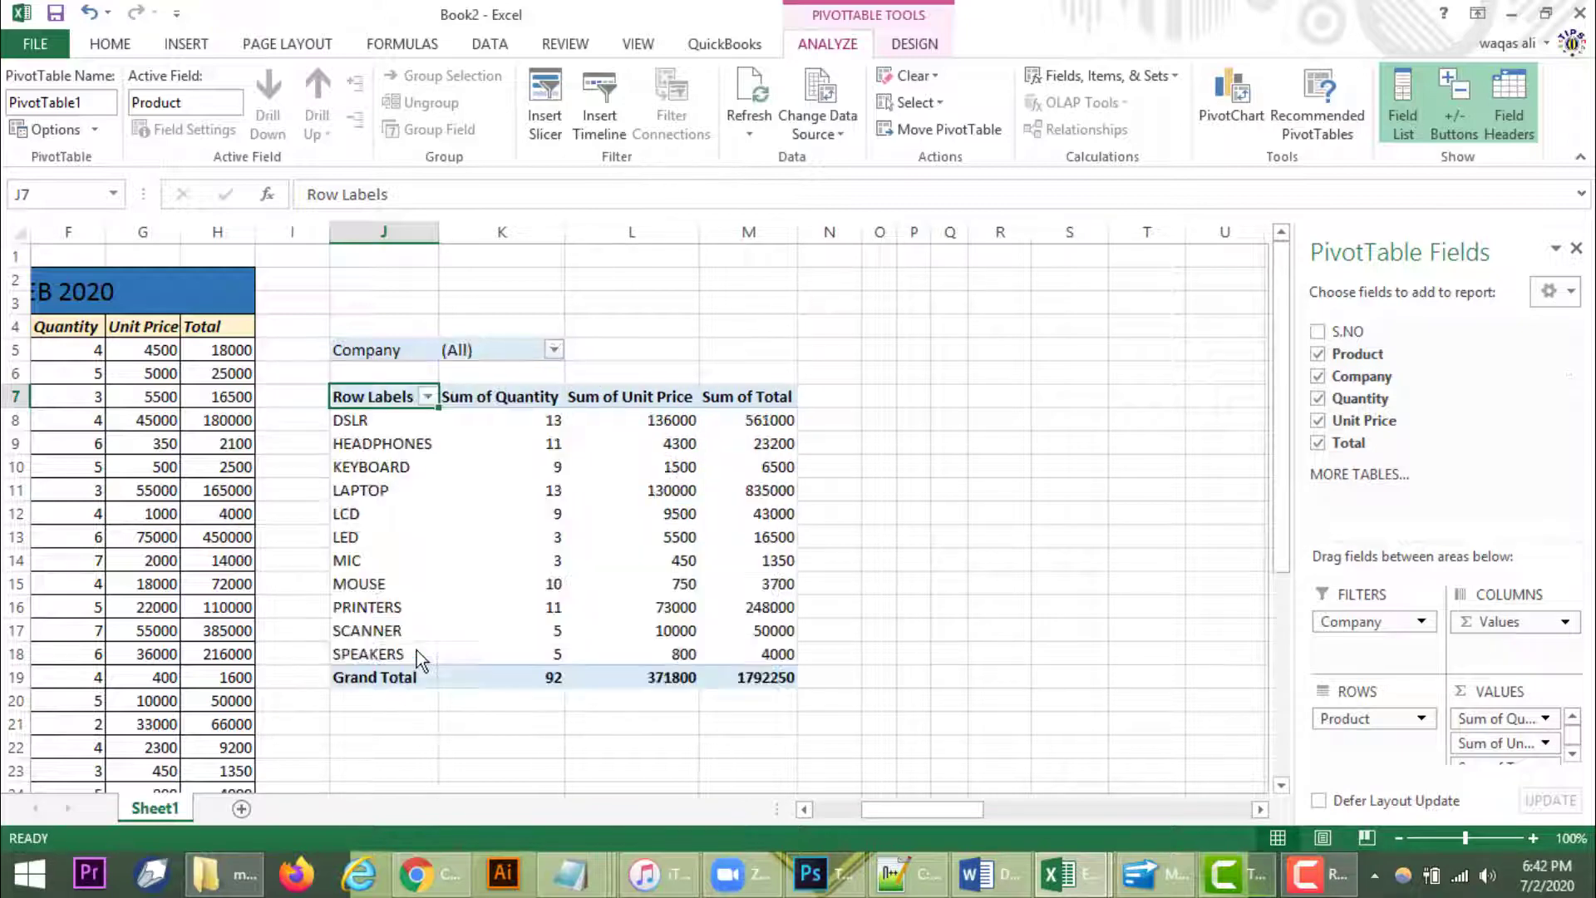
left_click_drag(1367, 623, 1365, 739)
- Examine the PivotTable's product and company breakdown, its value fields and the source purchases table beside it
scroll(1404, 706, "down", 2)
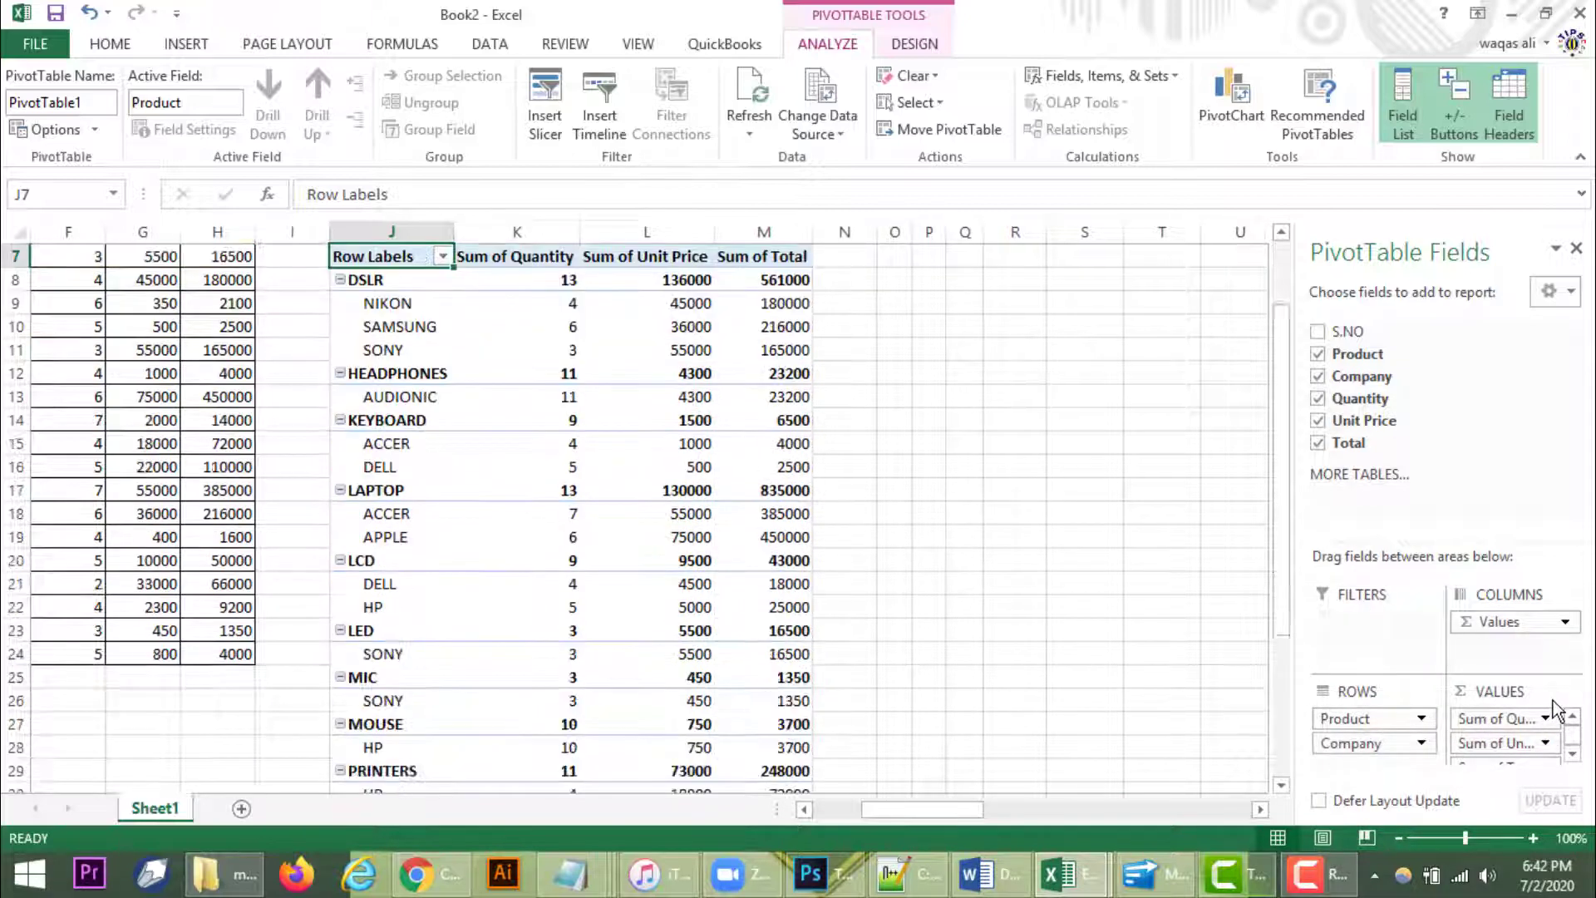
scroll(1394, 667, "up", 1)
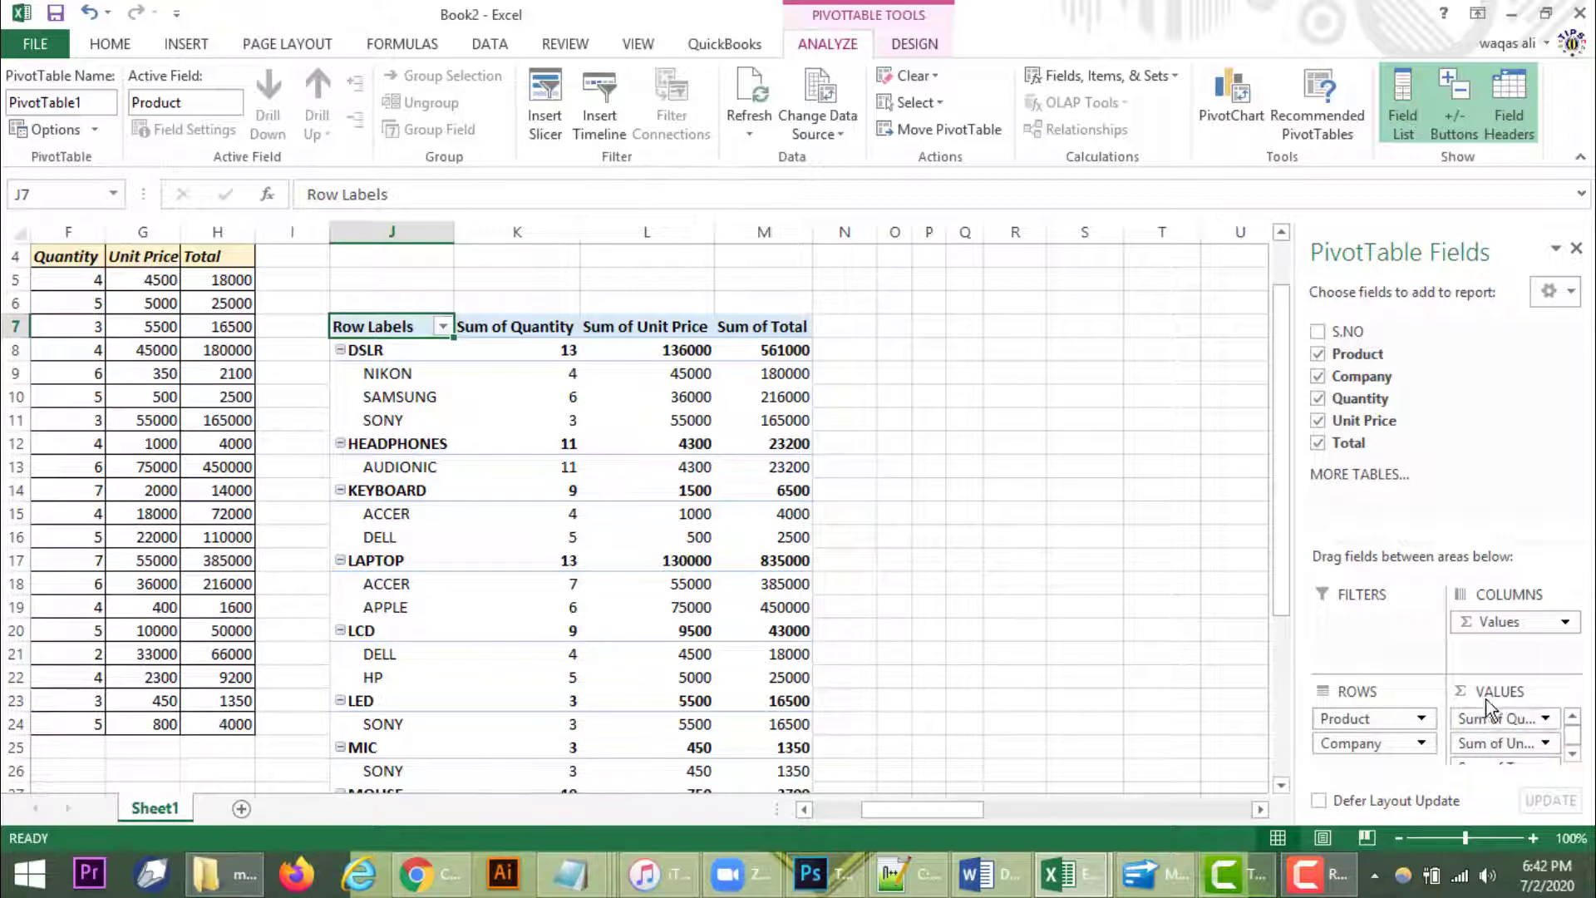
scroll(1571, 755, "down", 2)
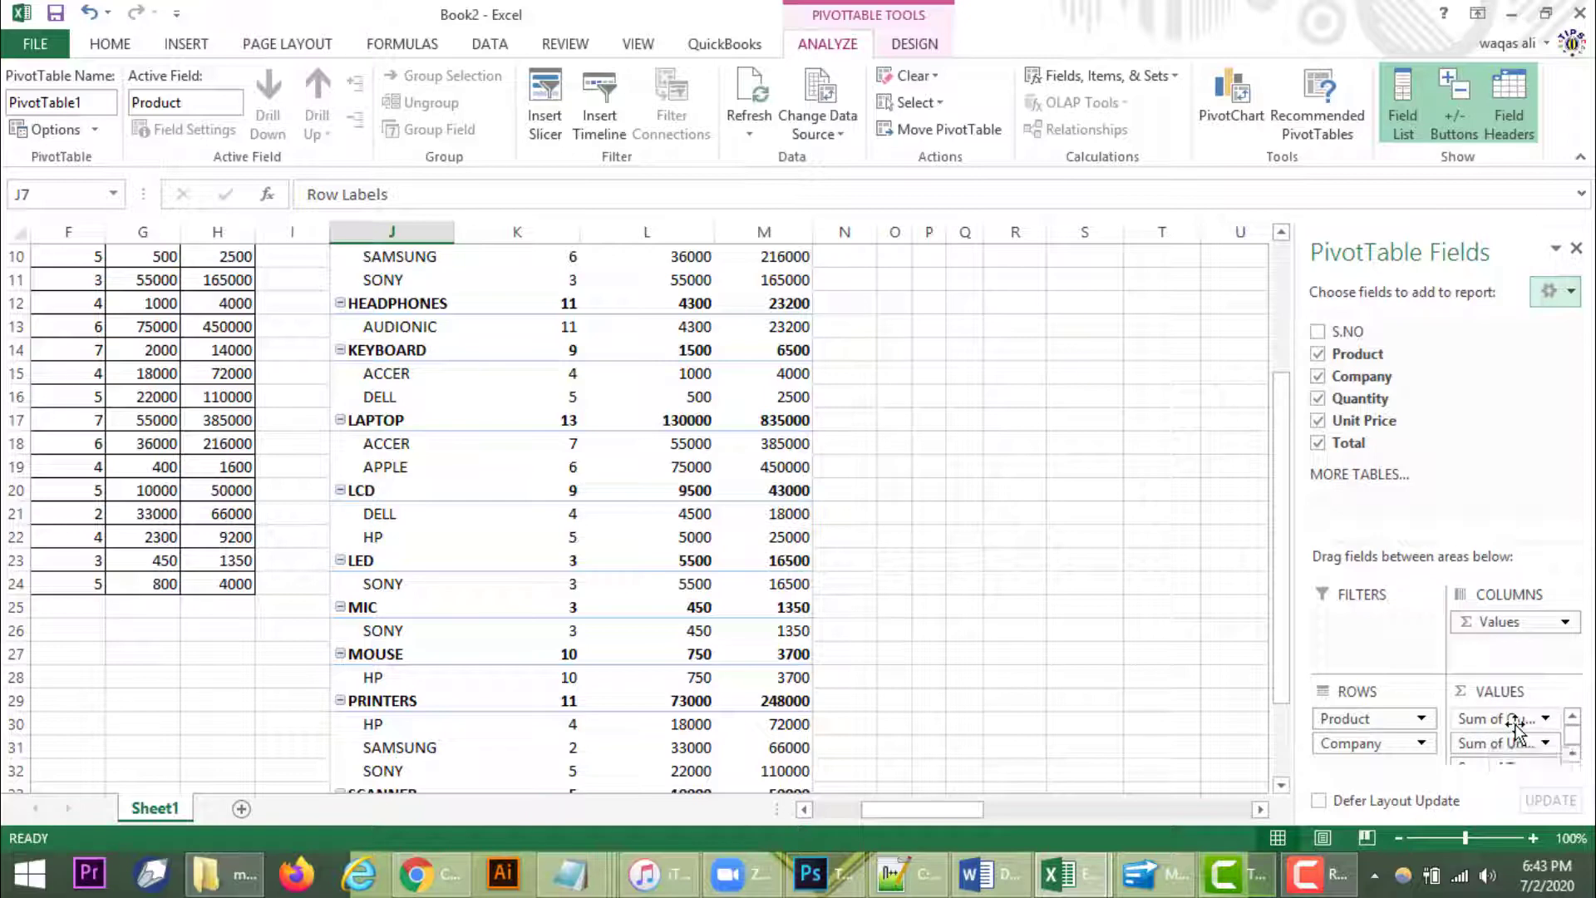
scroll(1498, 754, "down", 1)
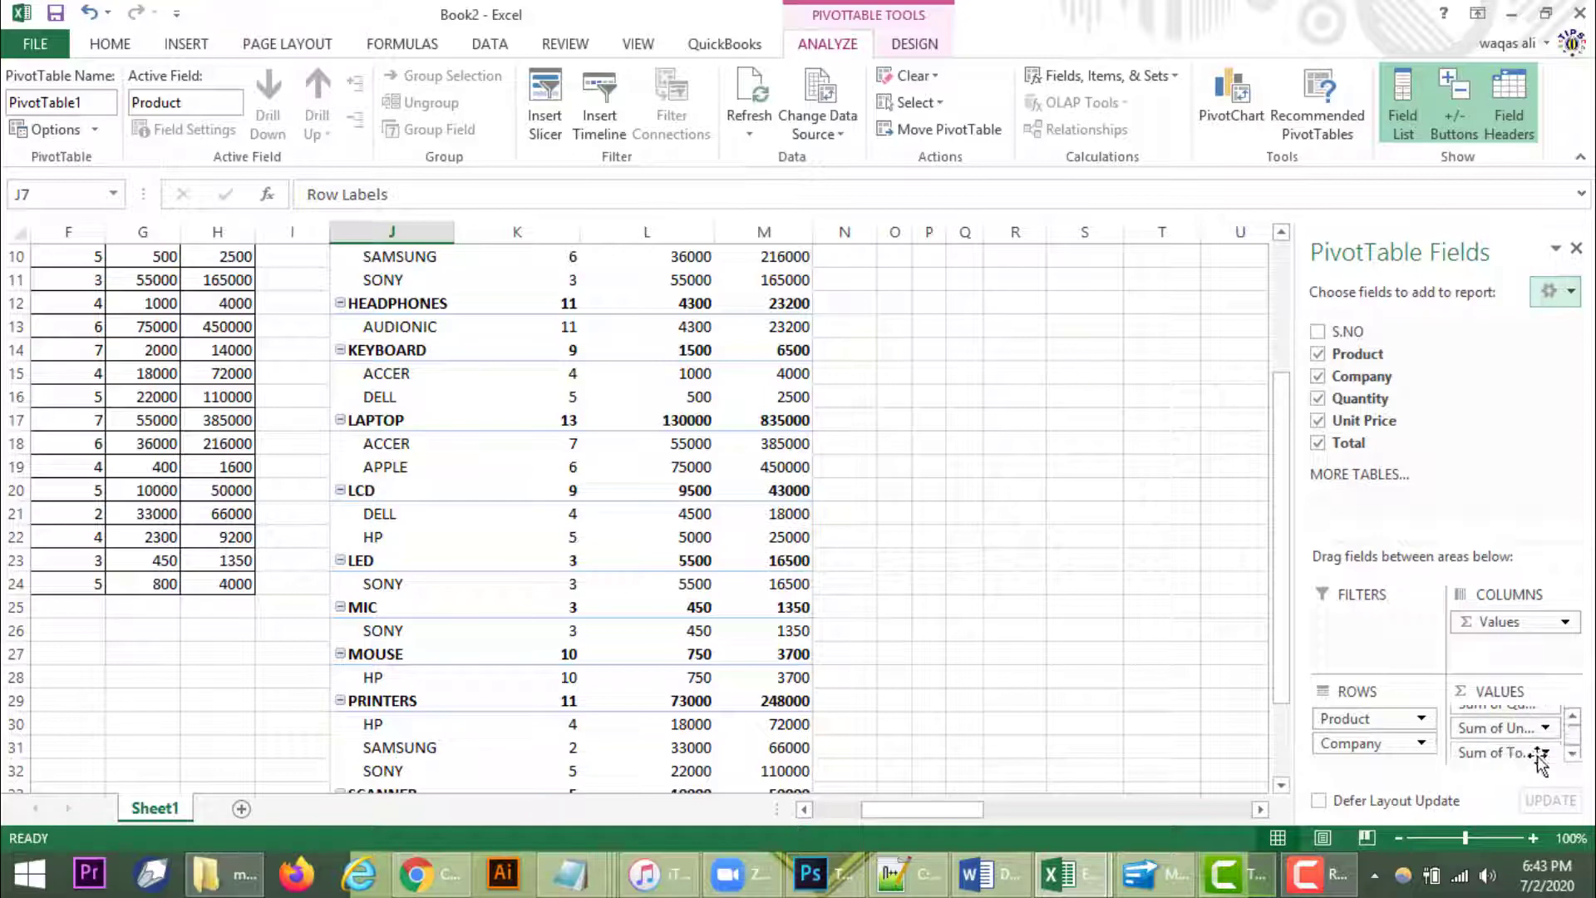
scroll(1536, 753, "up", 1)
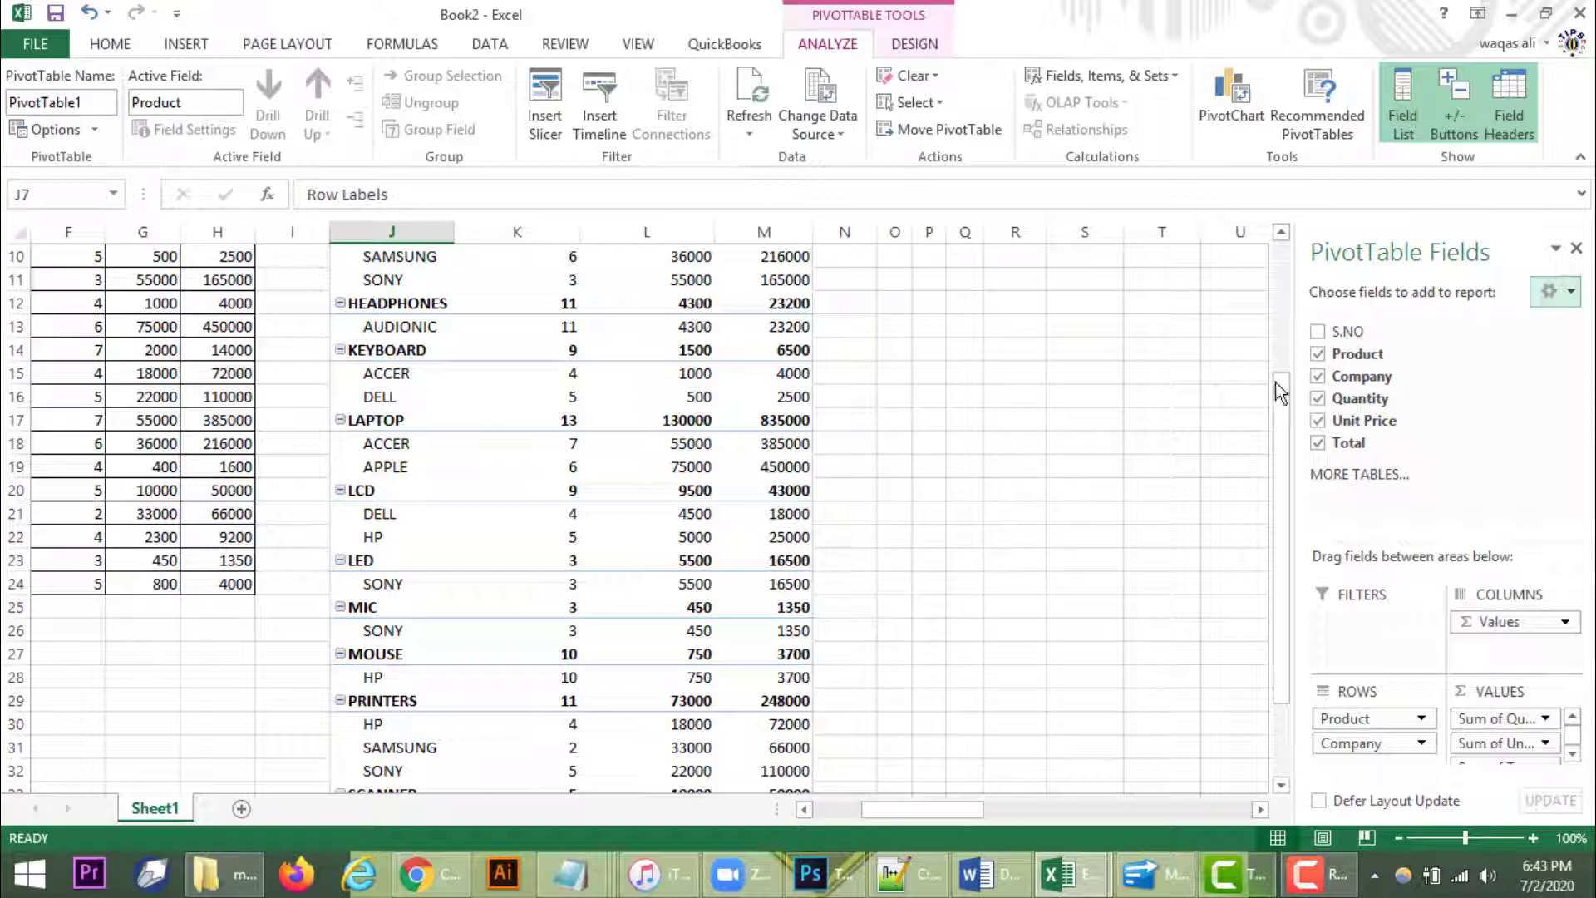
left_click_drag(1277, 385, 1288, 254)
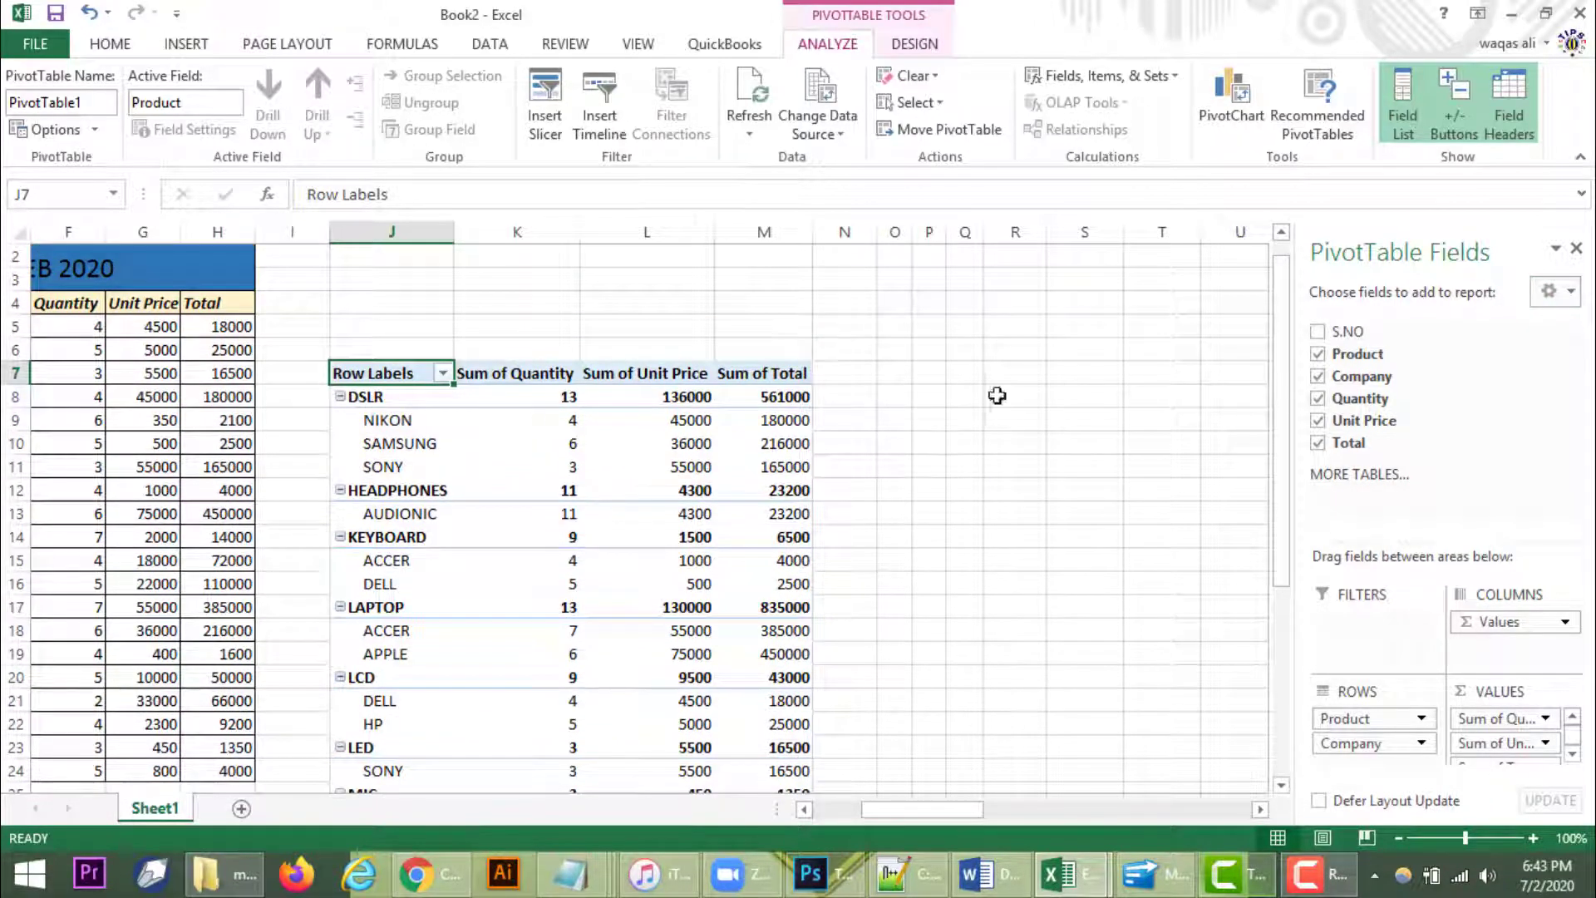
left_click(781, 396)
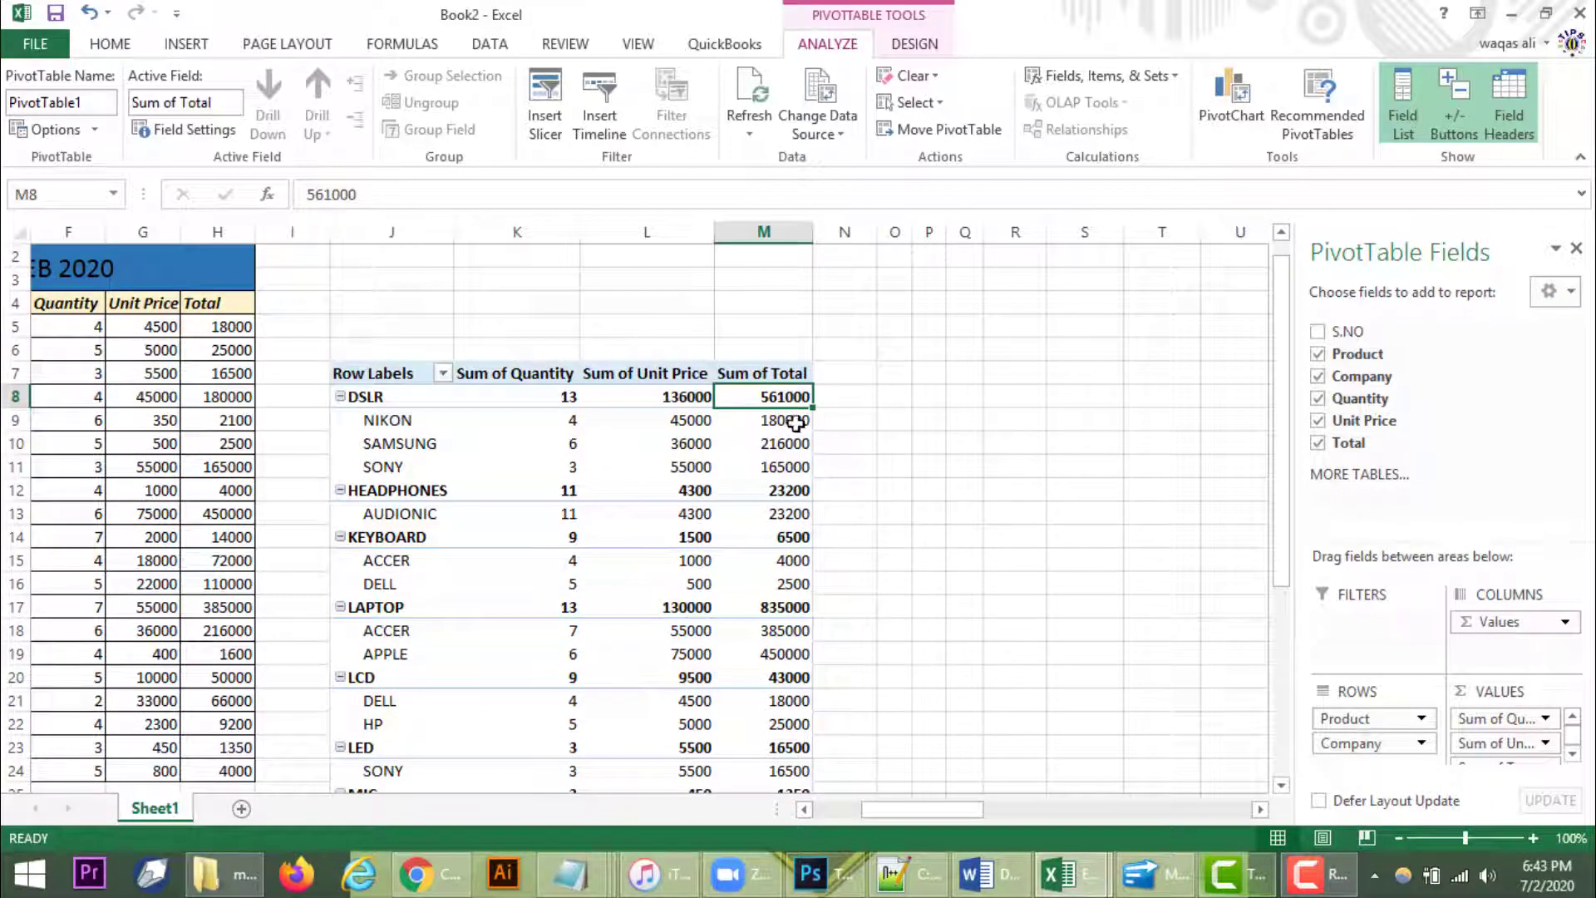
mouse_move(755, 402)
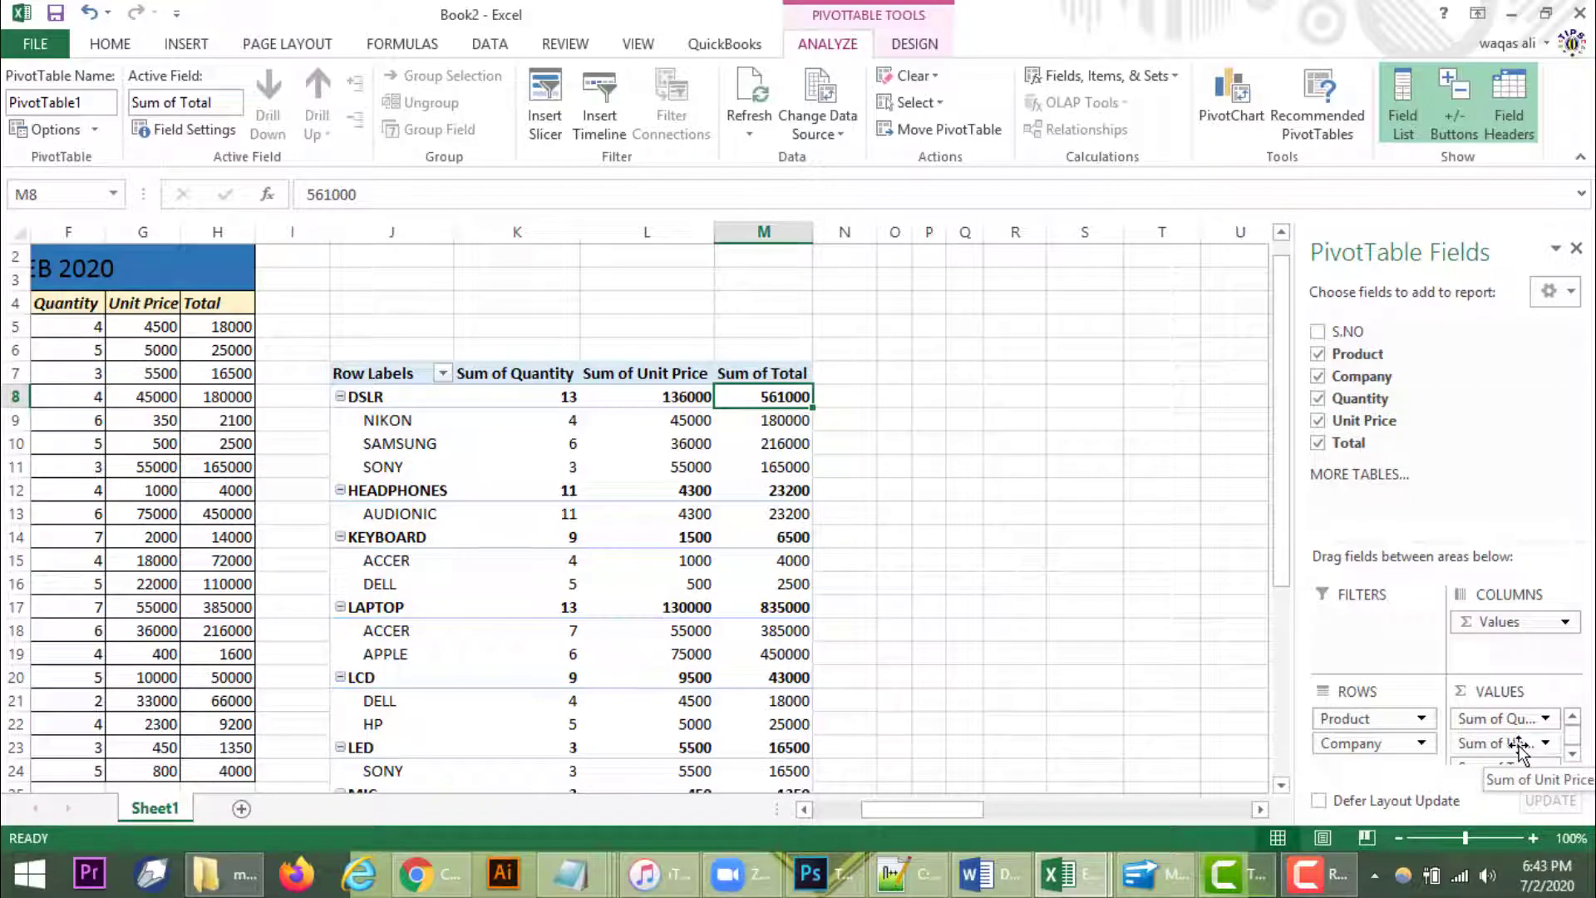
mouse_move(888, 810)
left_mouse_down()
mouse_move(864, 810)
mouse_move(946, 810)
mouse_move(872, 818)
left_mouse_up()
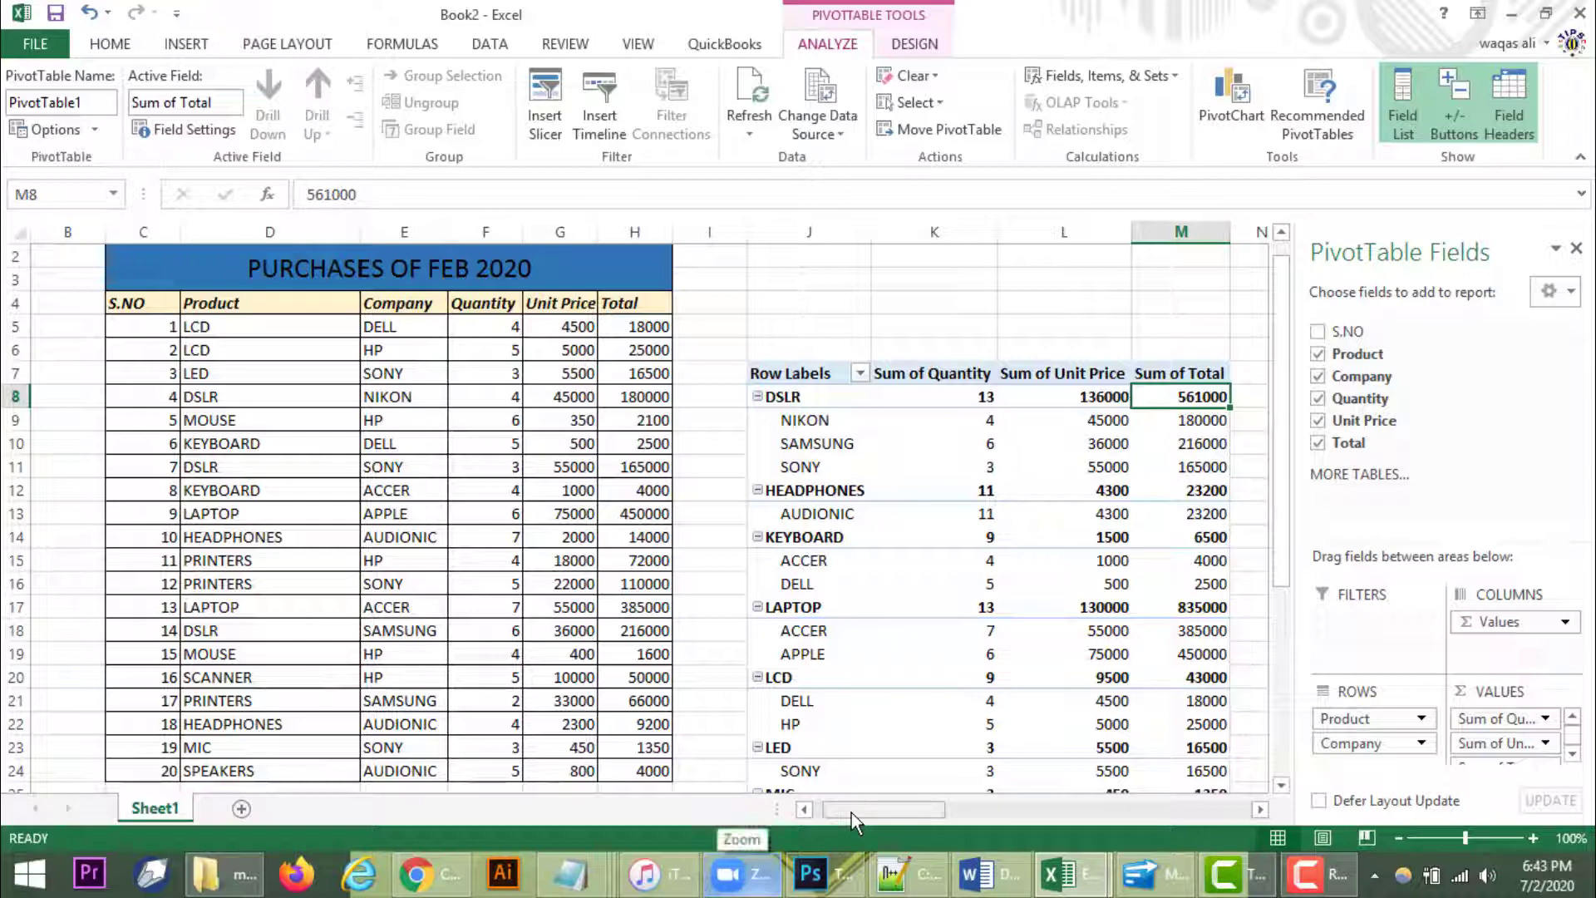
left_click_drag(851, 811, 863, 812)
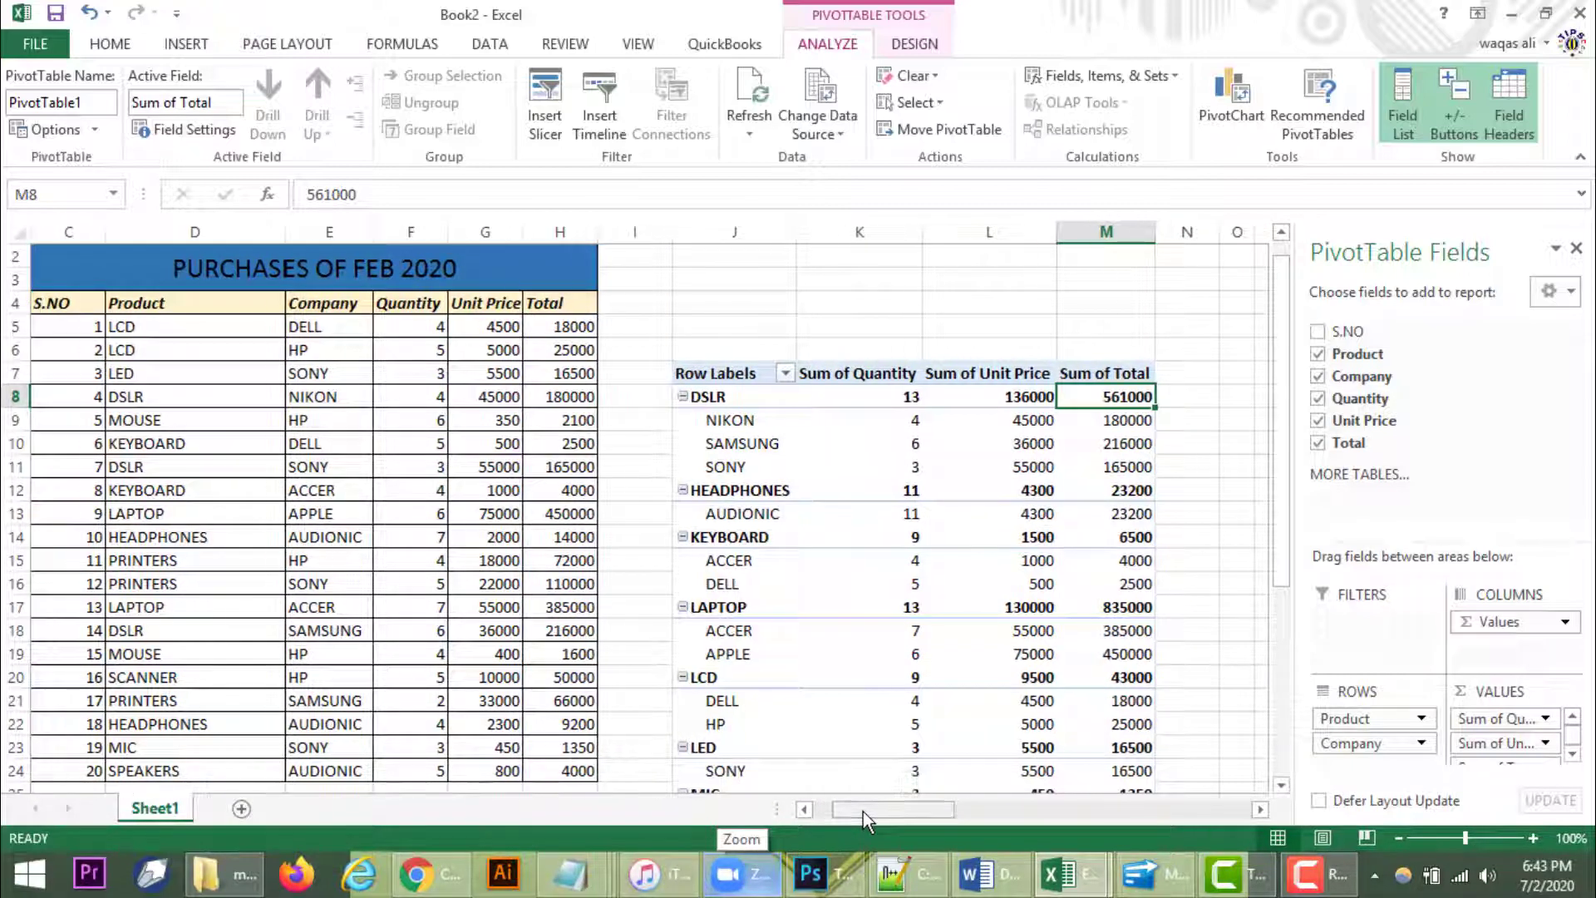